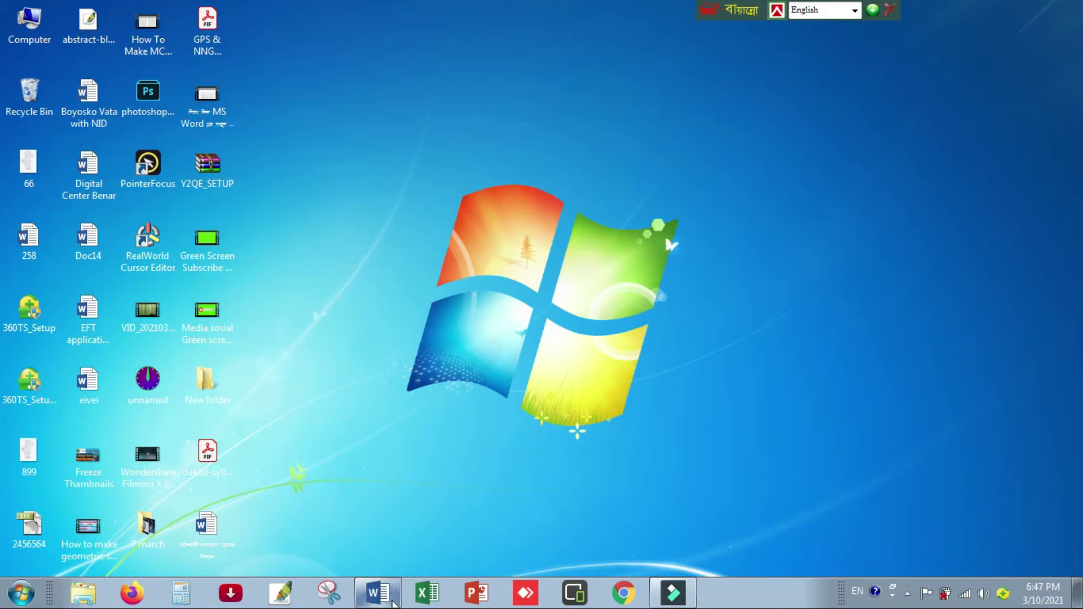
- Switch to the blank Word document and set its paper size to about 8.5 by 14 inches
click(387, 603)
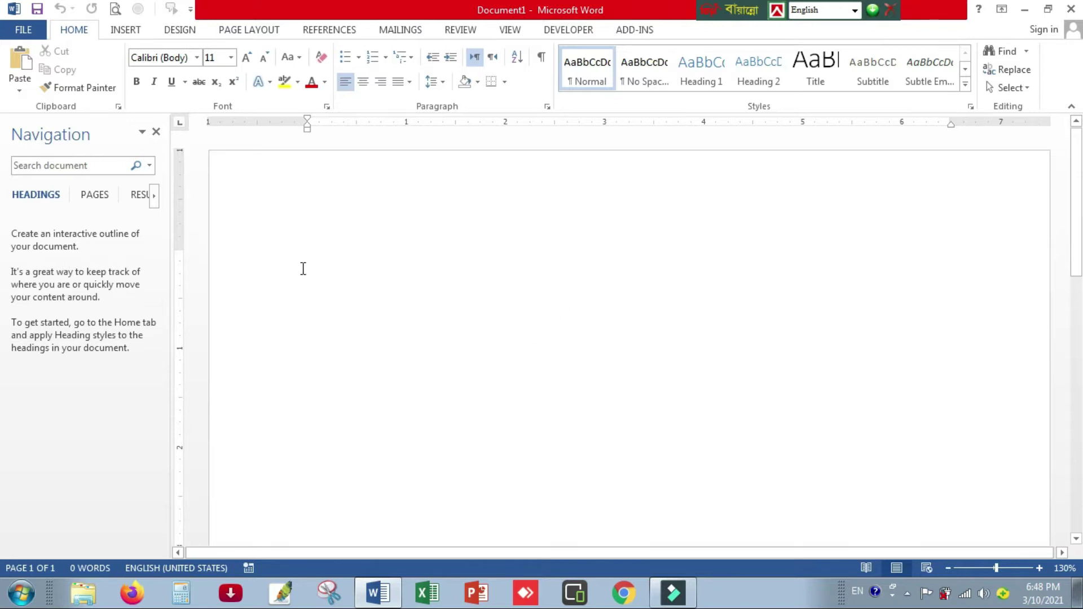
ctrl+scroll(552, 361, down, 3)
ctrl+scroll(552, 361, up, 3)
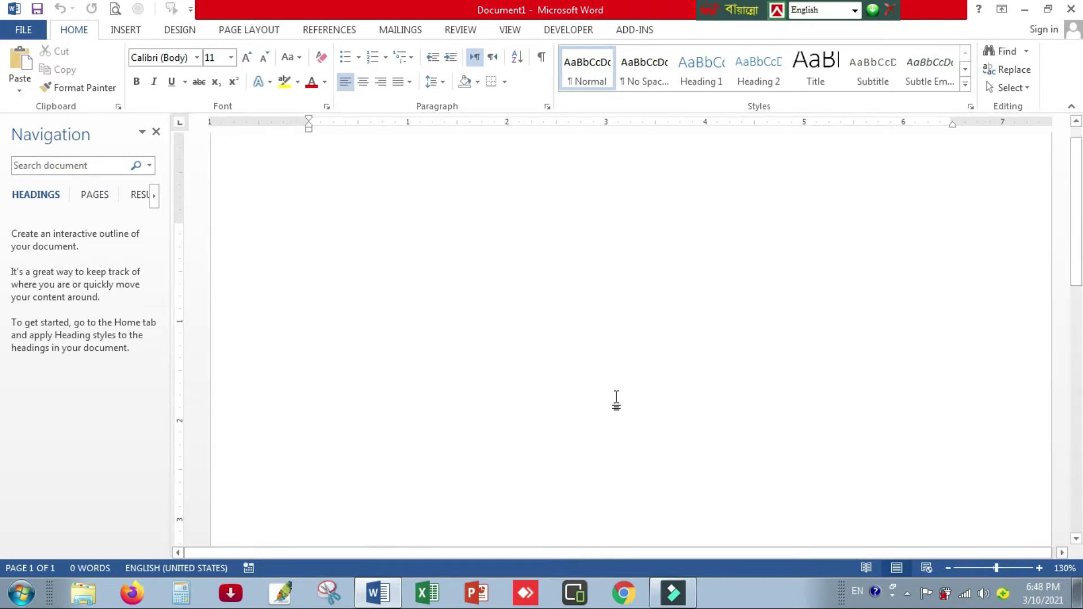
click(240, 33)
click(109, 74)
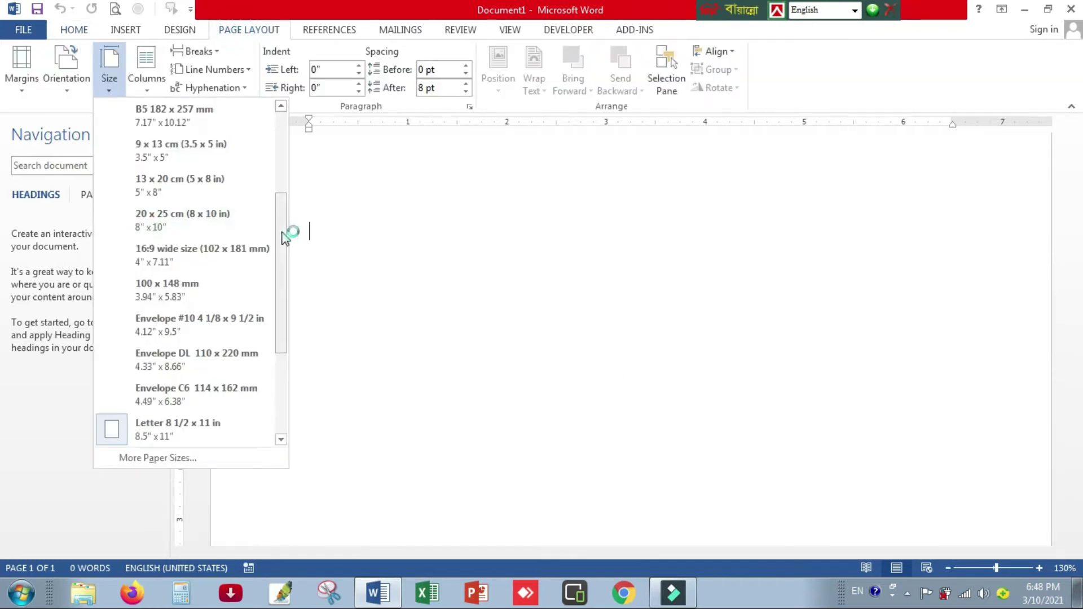
scroll(285, 237, down, 3)
click(141, 350)
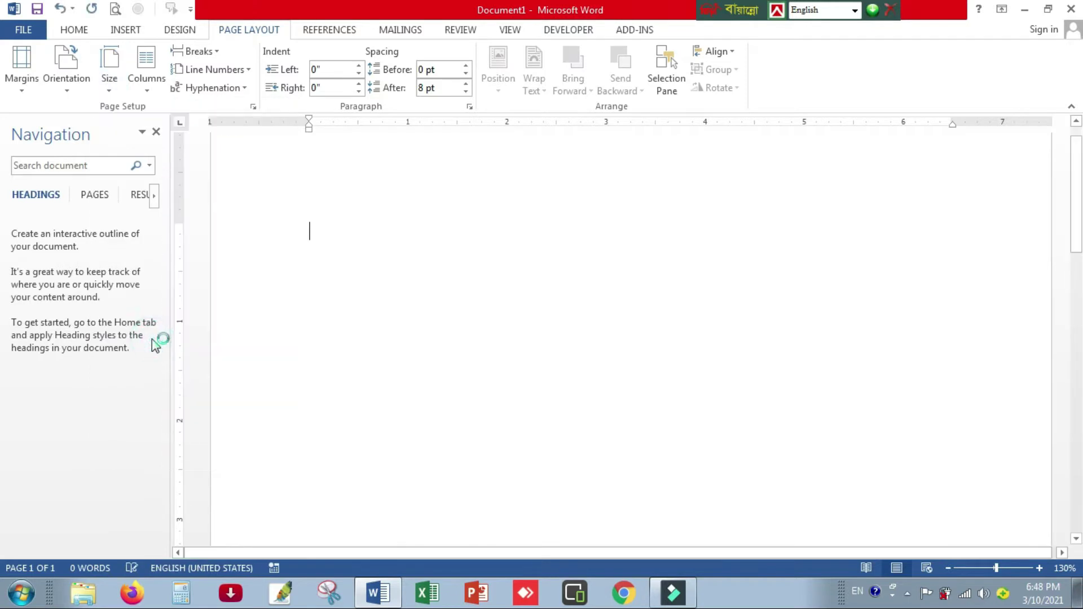
- Set the page orientation to landscape and the top, bottom, left and right margins to 0.3 inches
click(66, 73)
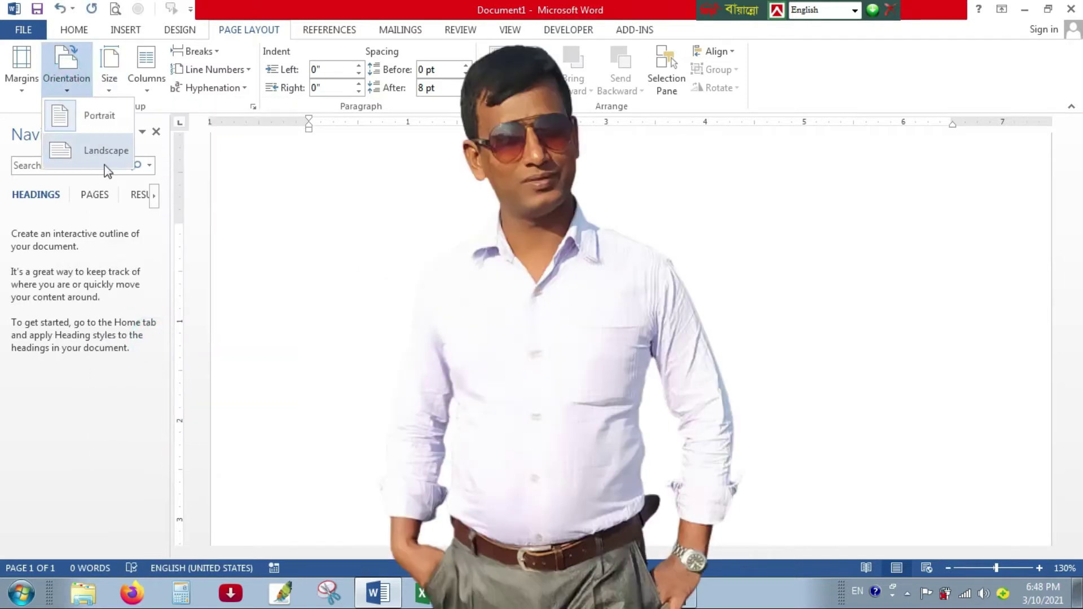
click(97, 150)
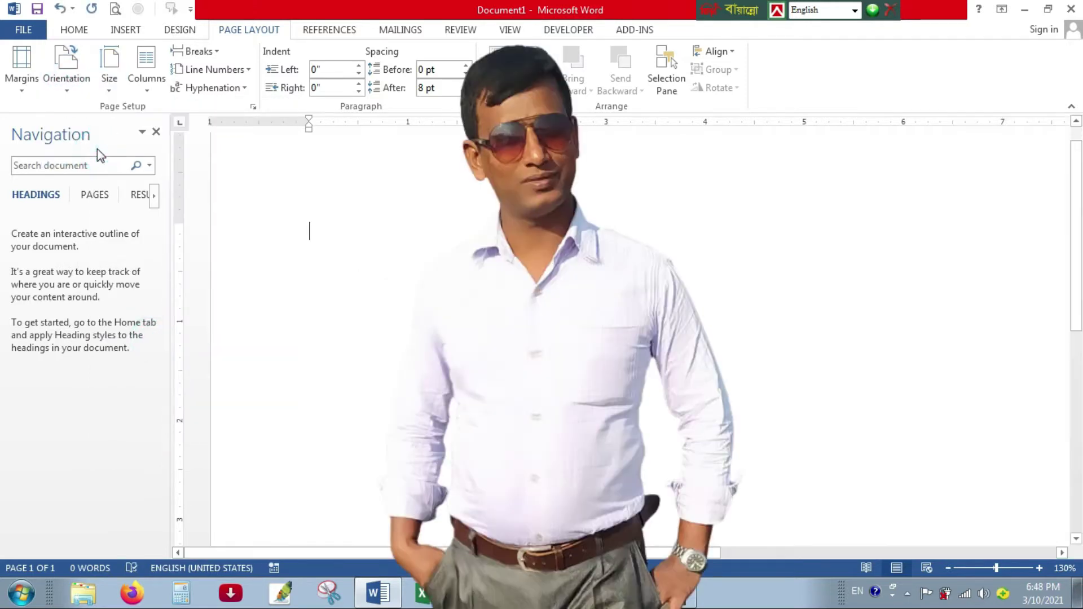
click(17, 86)
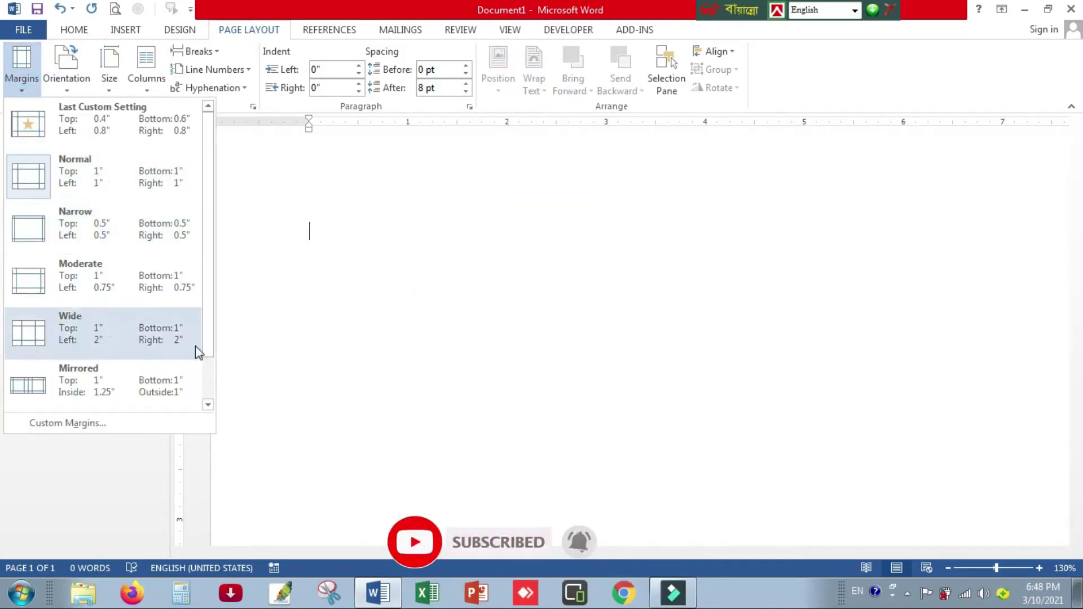
click(67, 423)
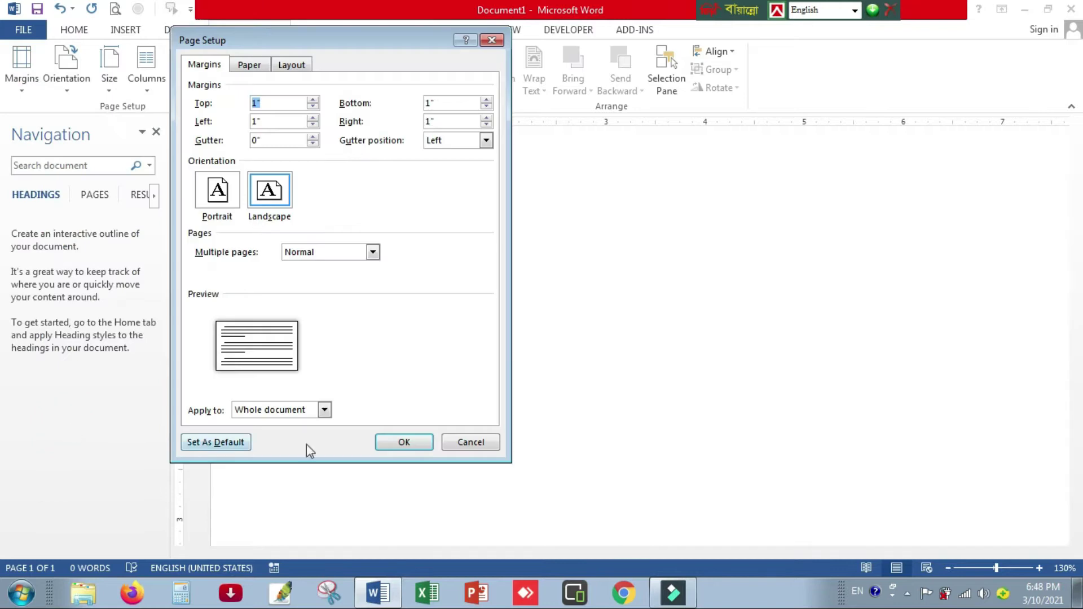
click(312, 125)
click(311, 106)
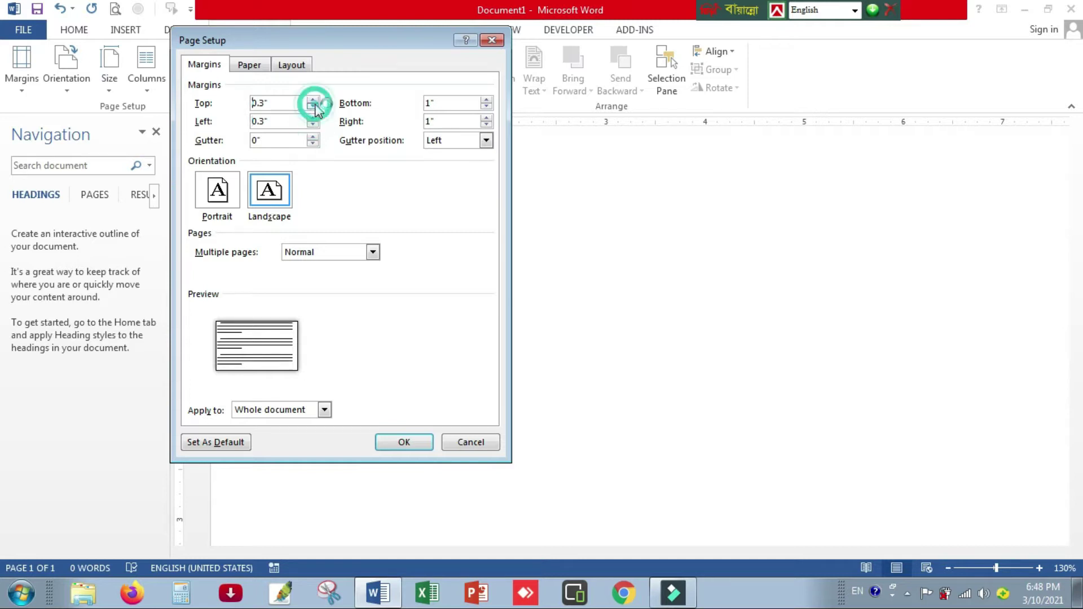
click(485, 107)
click(486, 125)
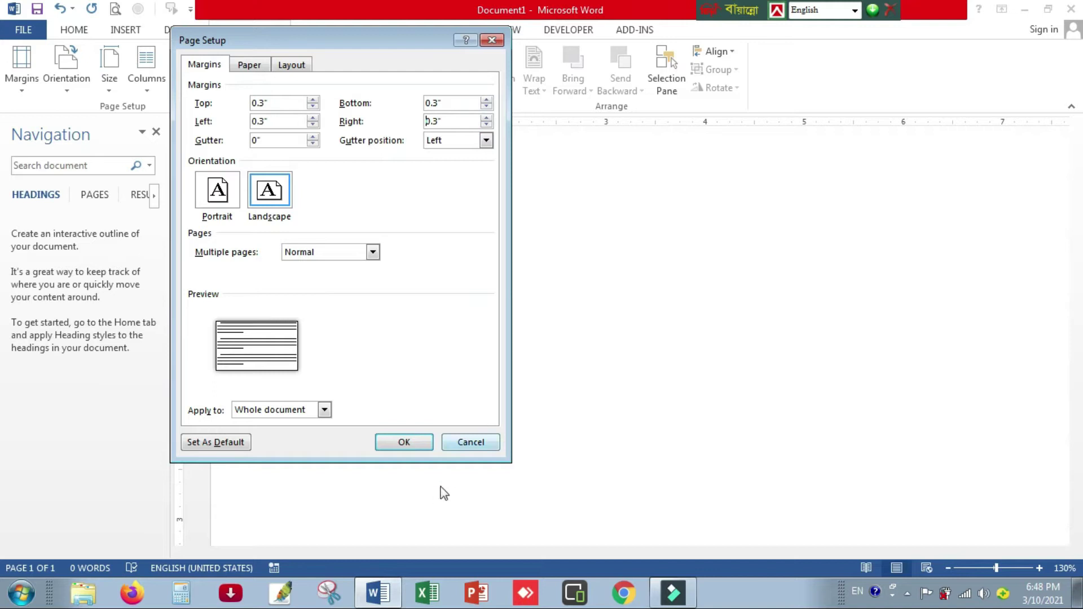
click(404, 442)
scroll(555, 356, up, 2)
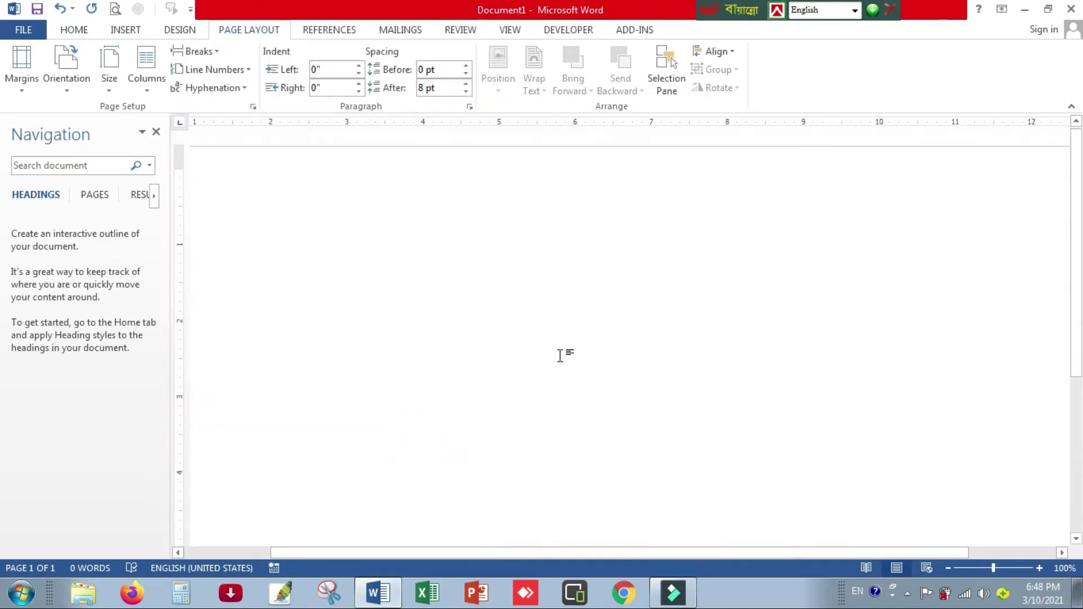
scroll(552, 355, down, 8)
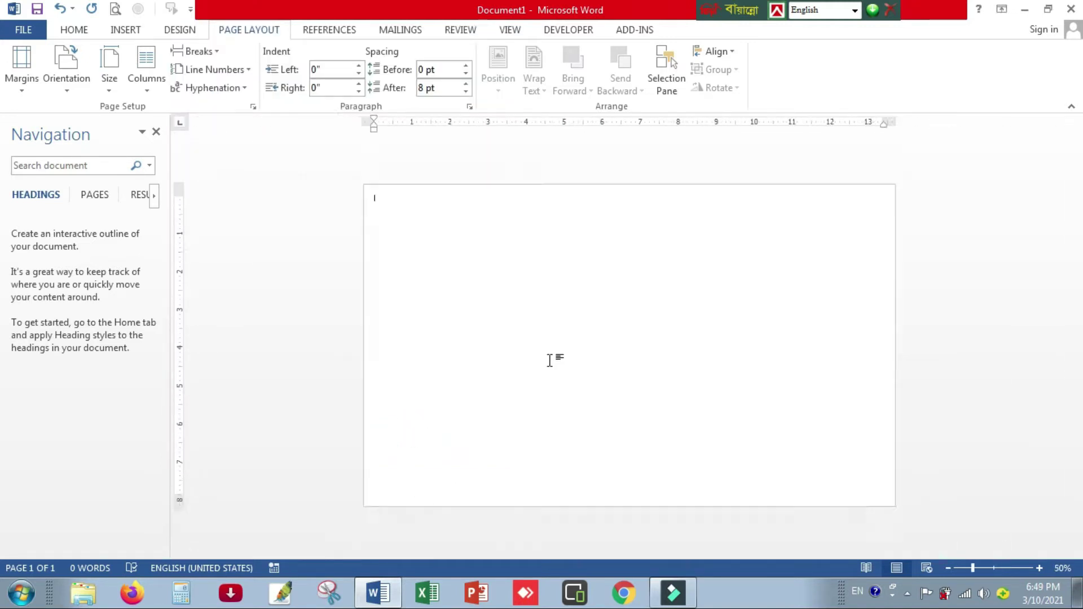
- Write the heading "Sreepur Engineering College" in Times New Roman and begin the line below it with "Session:"
click(65, 31)
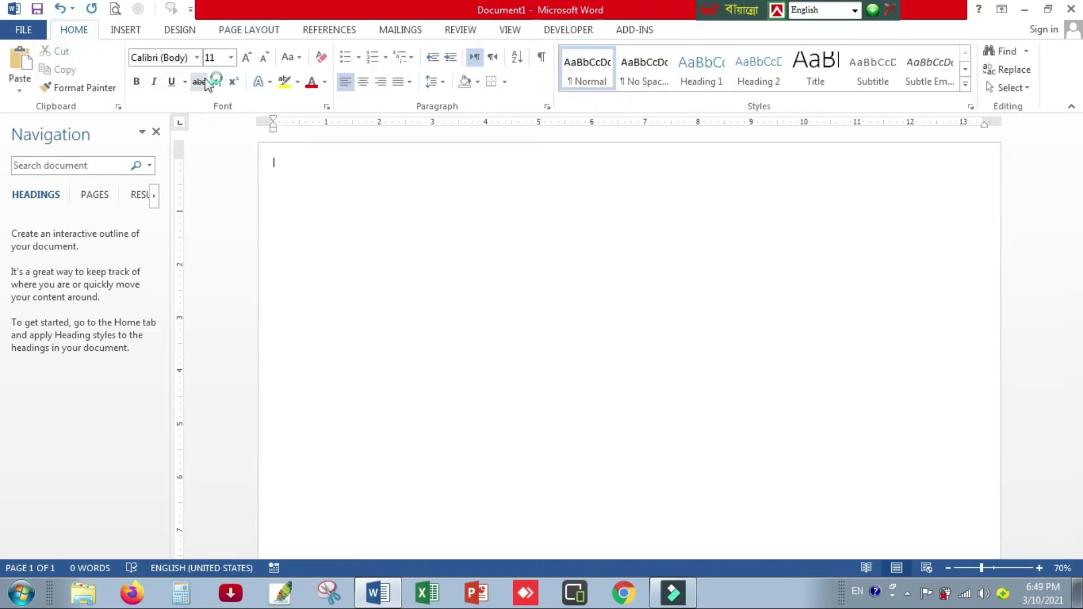
click(305, 185)
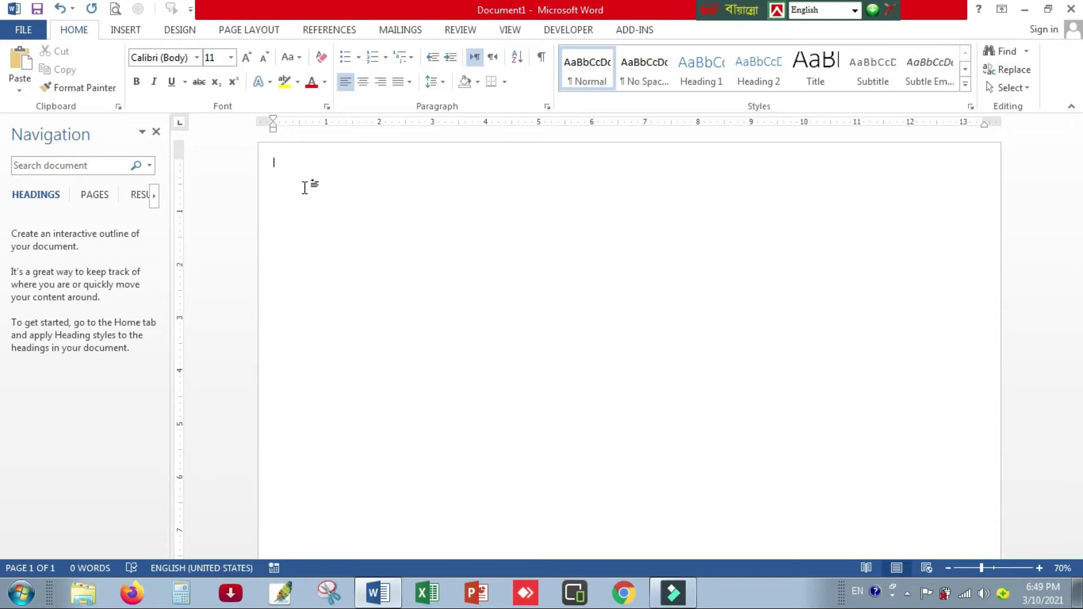
text(Sr)
key(ctrl+a)
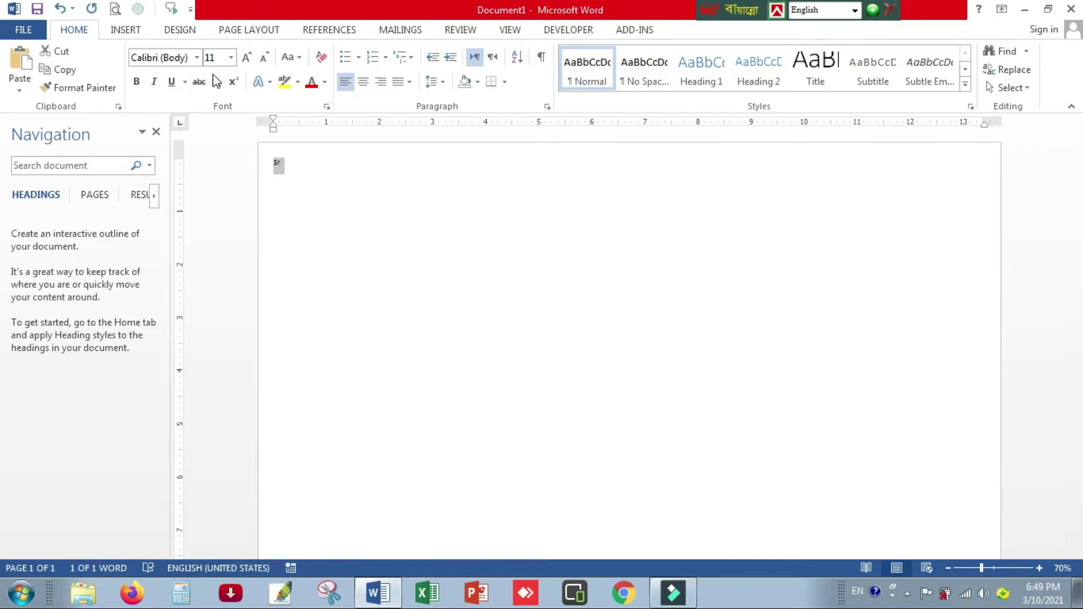
click(196, 57)
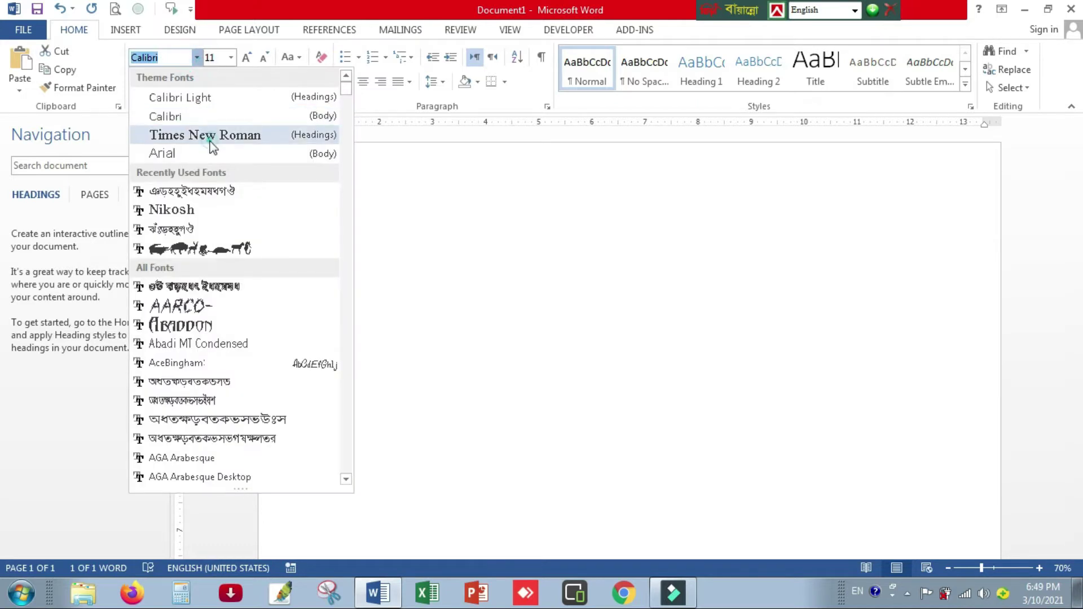
click(210, 143)
key(Right)
text(eepur Engin)
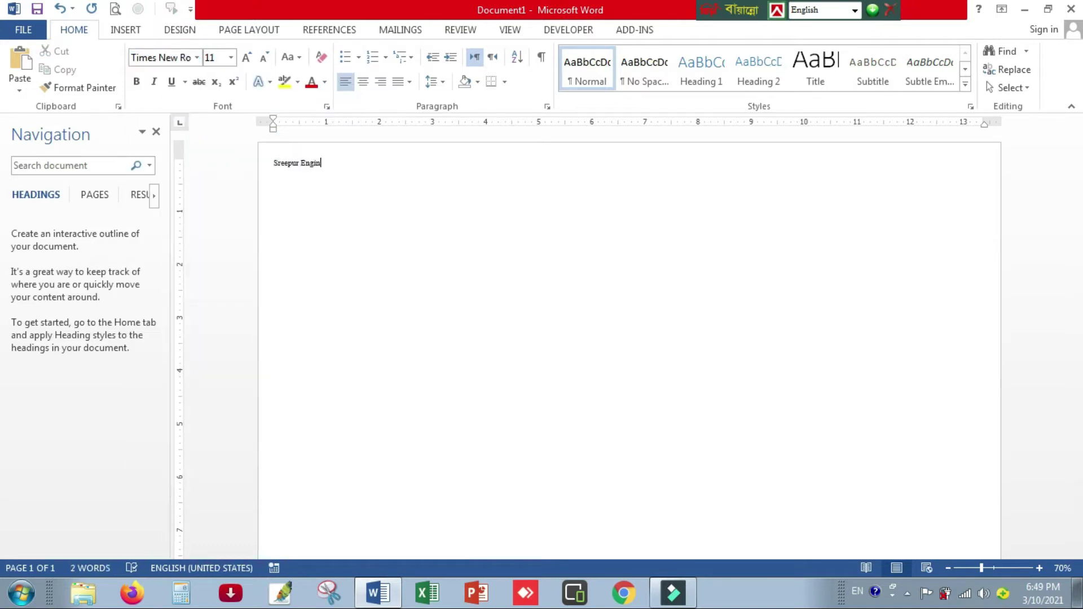
text(eering College Session:)
- Complete the second line with dotted blanks for Session, TEC and Semister, and "( College Code) Sreepur, Gazipur" before Semister
key(ctrl+v)
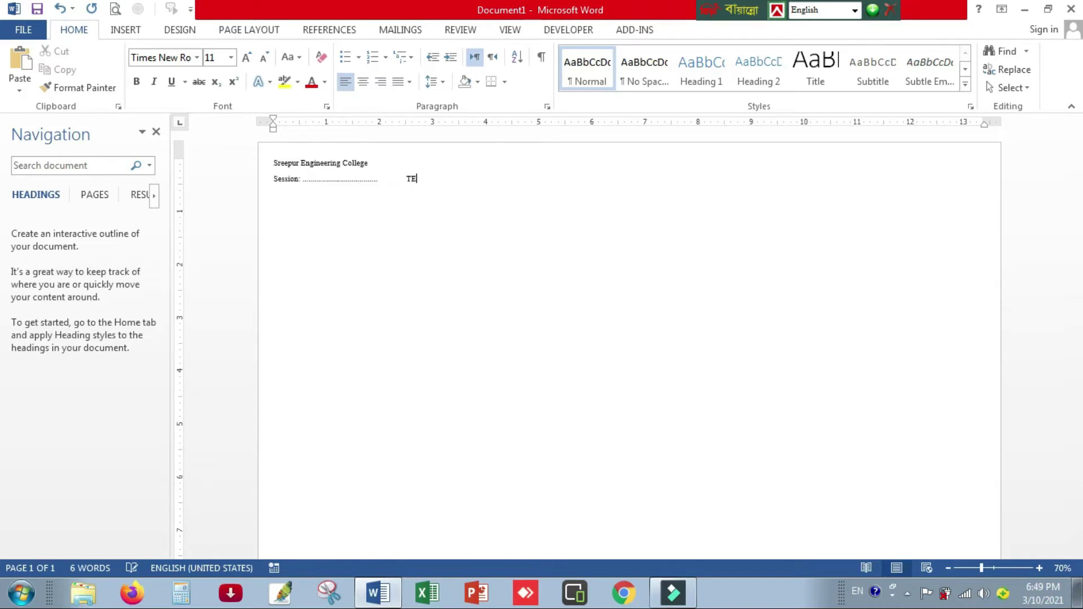
key(ctrl+v)
key(Tab)
text(( College Cod)
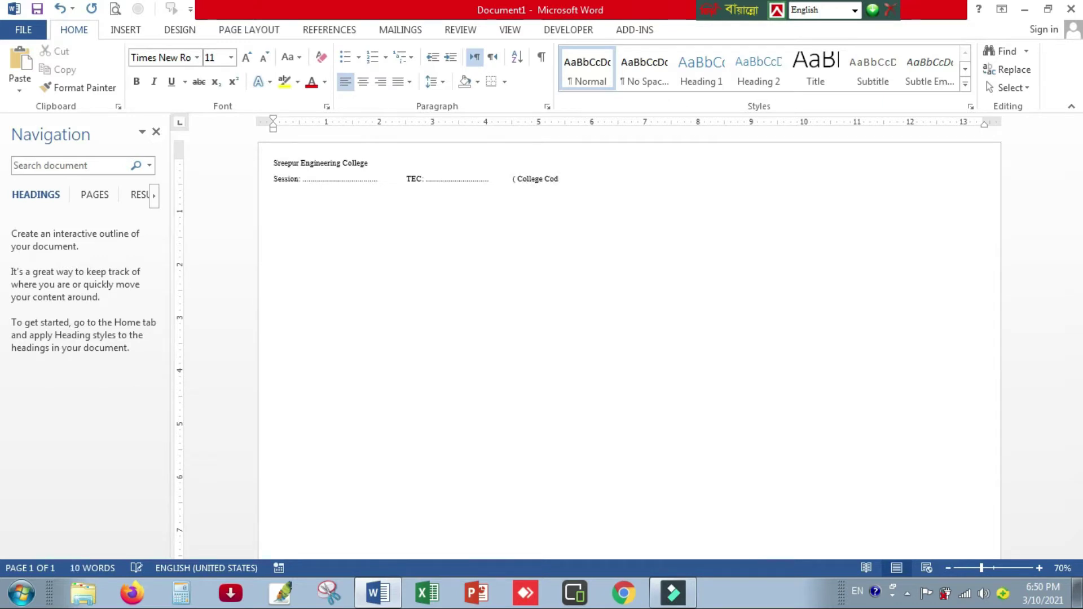
text(e) Sreepur, Gazipur Semister:..............................)
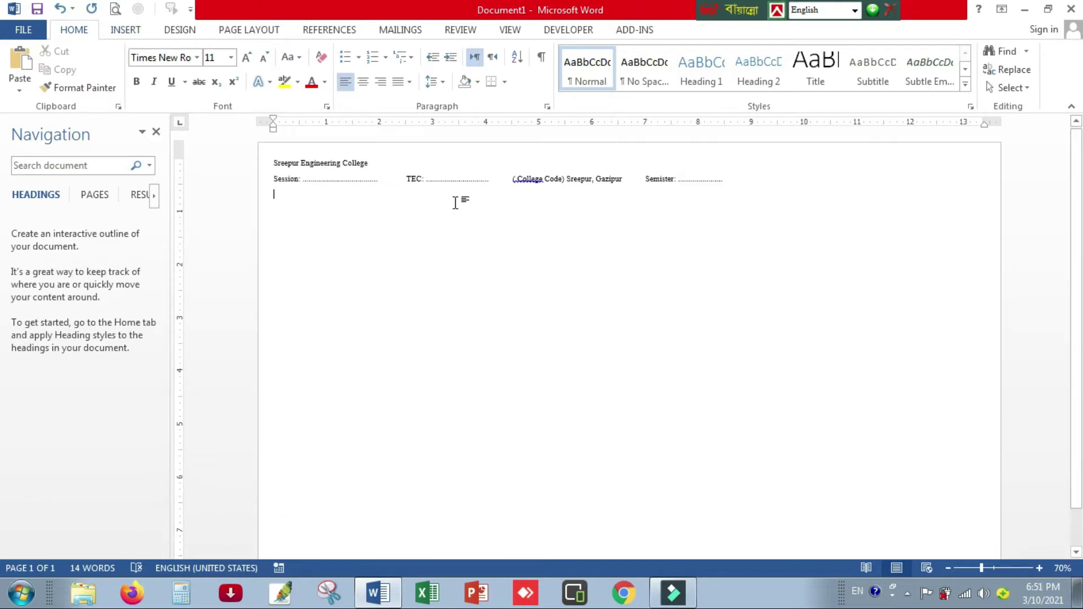
- Insert a table with 38 columns and 22 rows below the heading lines
click(123, 31)
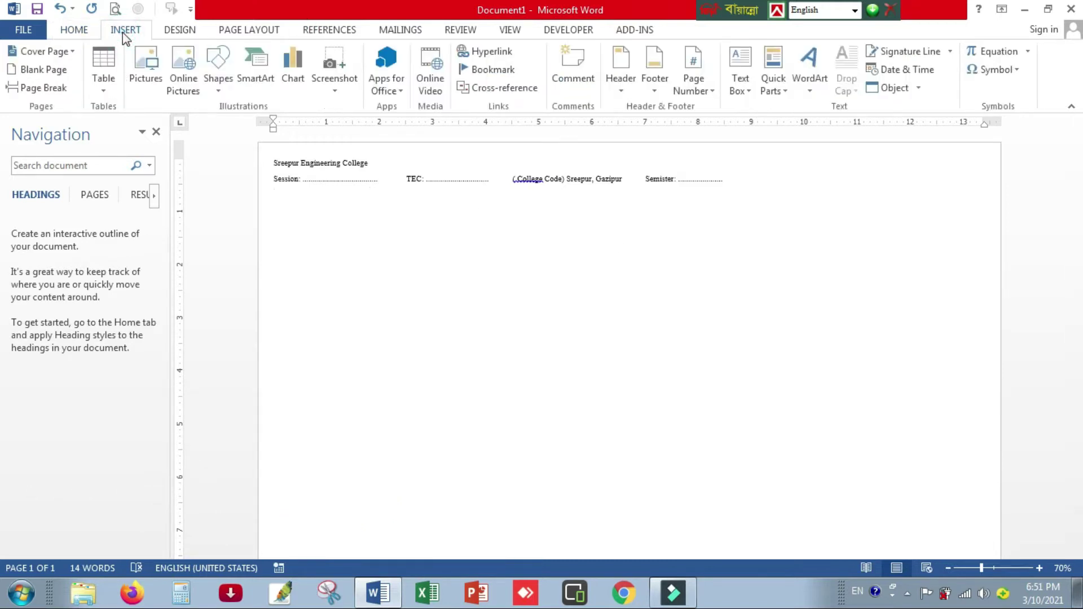
click(103, 67)
click(150, 249)
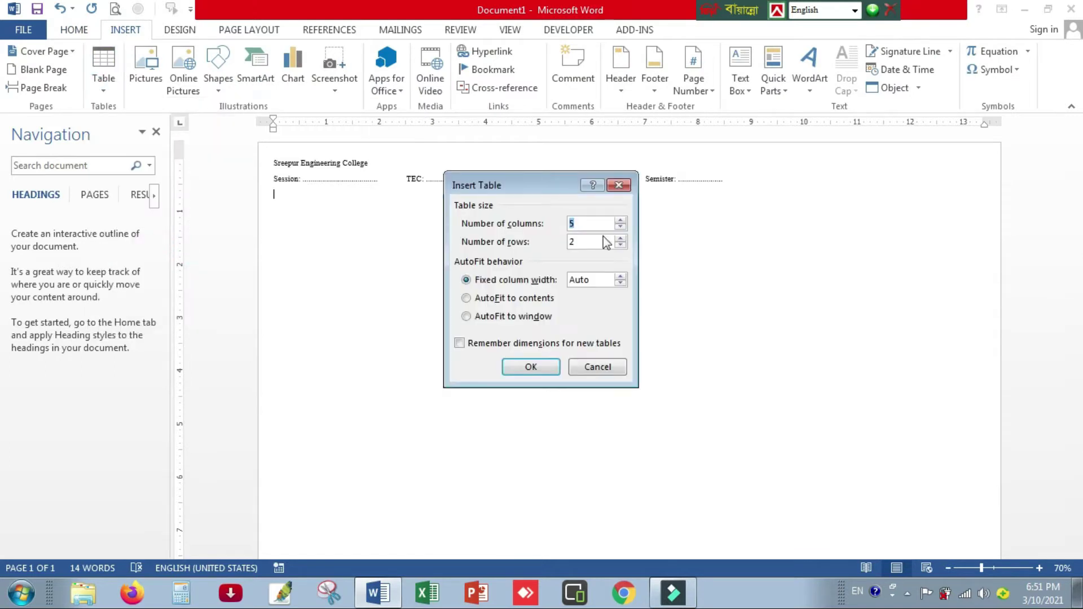
click(580, 222)
click(582, 241)
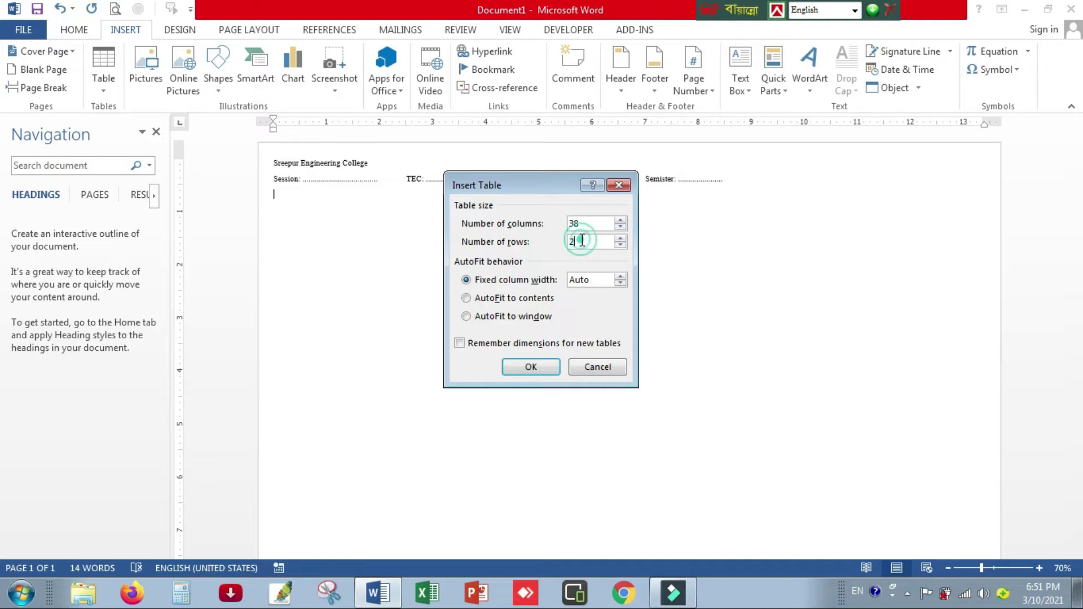
key(Return)
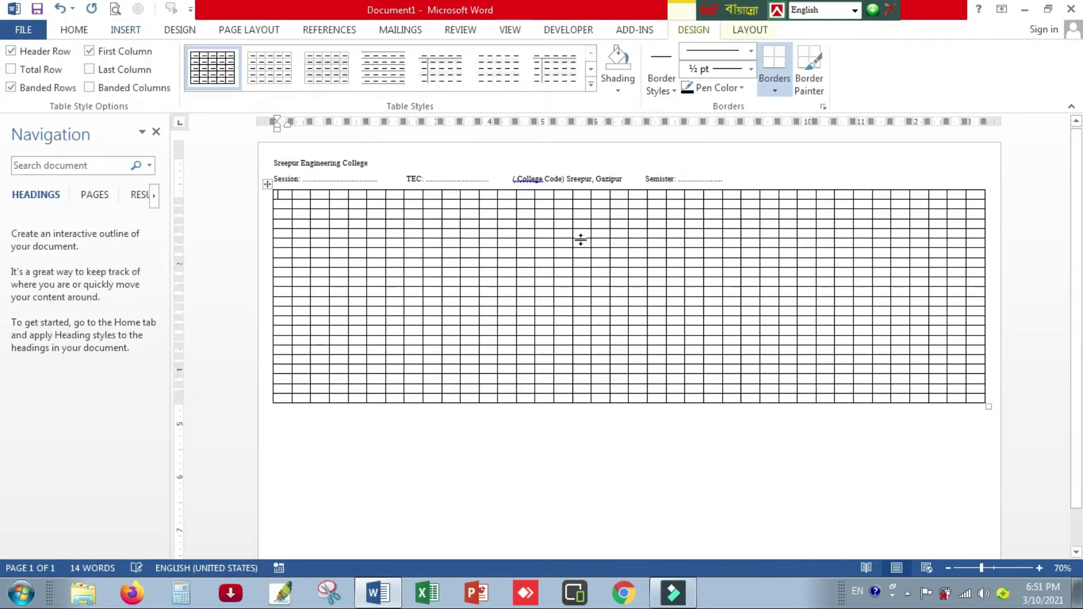
click(74, 29)
click(267, 184)
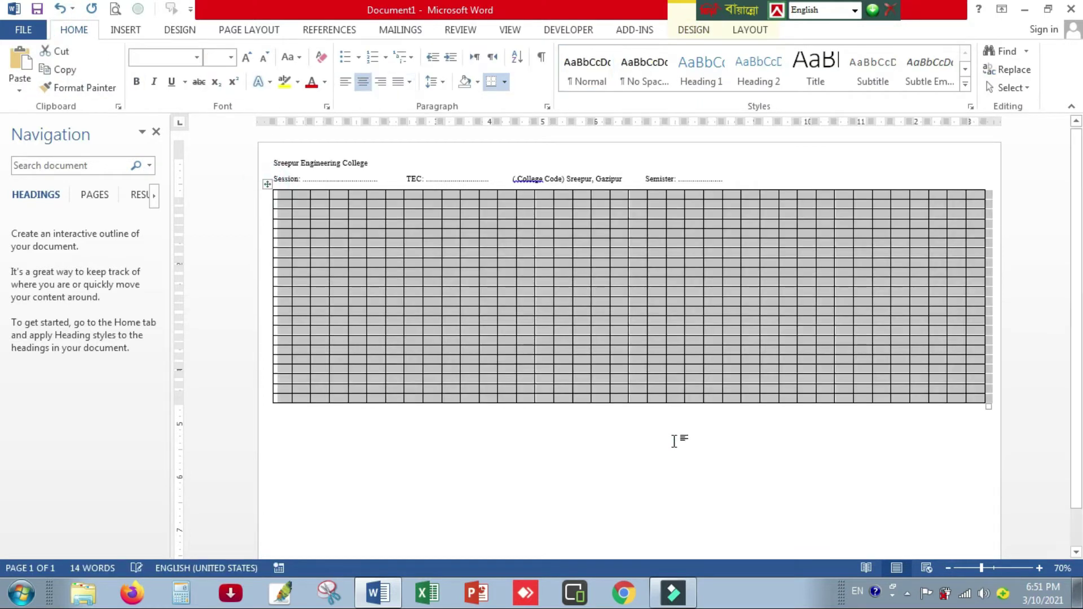
click(673, 439)
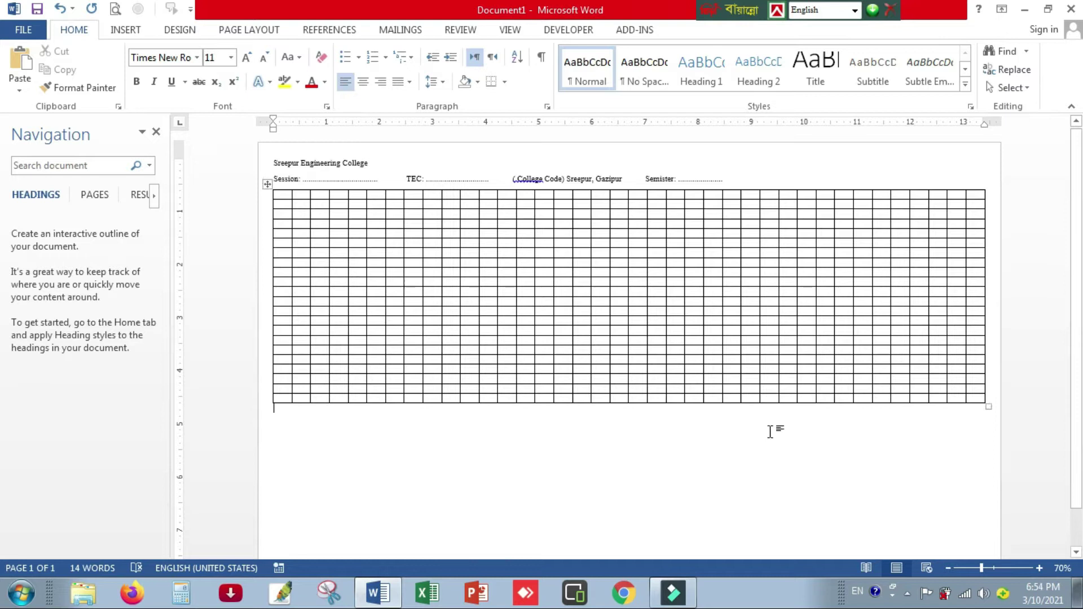
- Use the Eraser to merge rows one to six in each of the first three columns and rows two to six in the fourth
scroll(689, 479, up, 5)
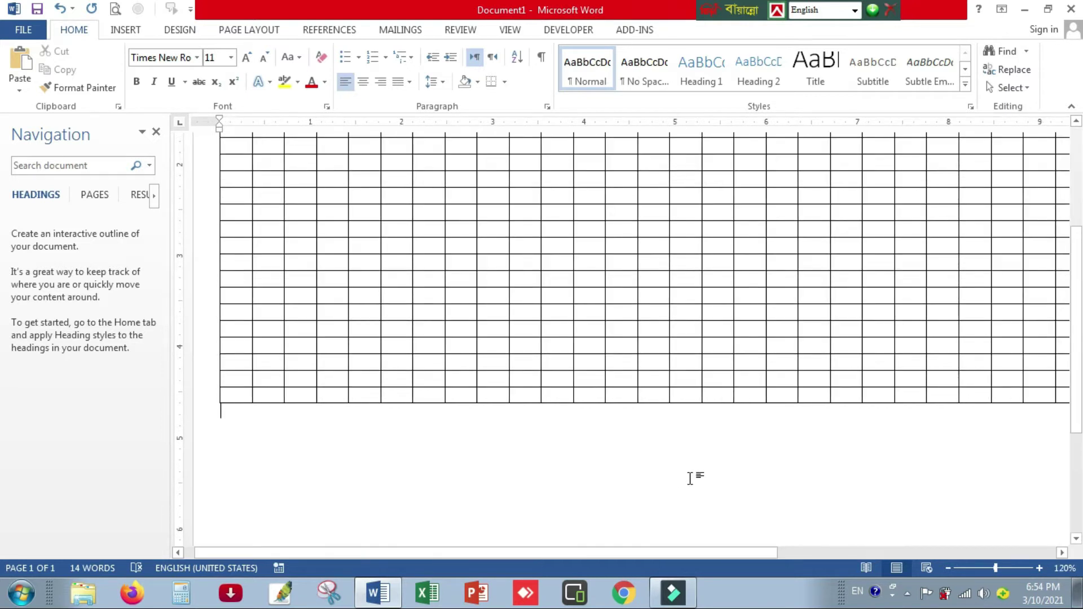
scroll(692, 477, up, 3)
scroll(757, 510, up, 3)
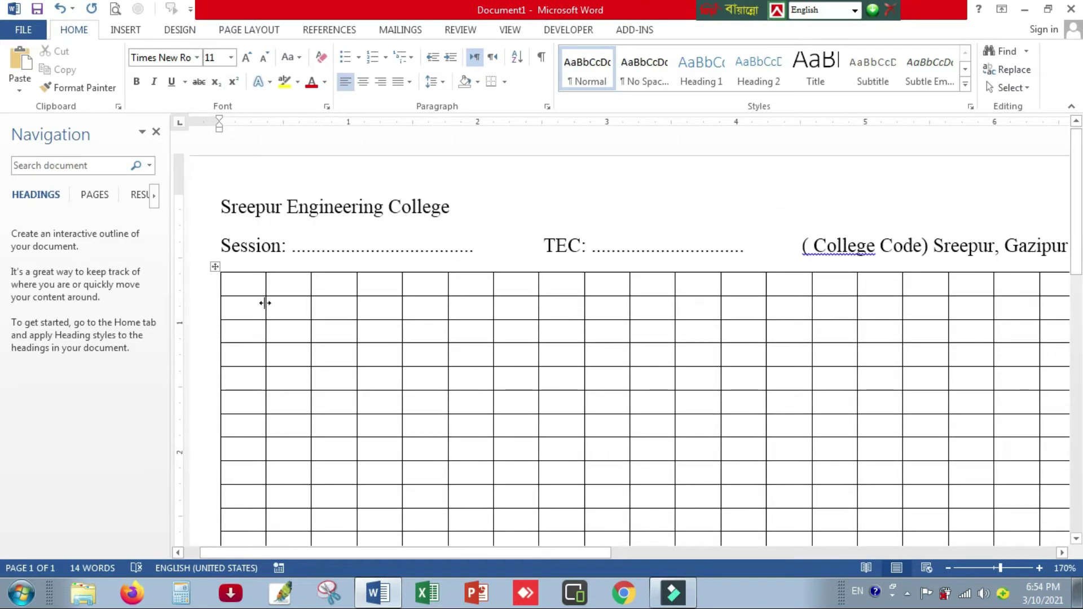
click(251, 287)
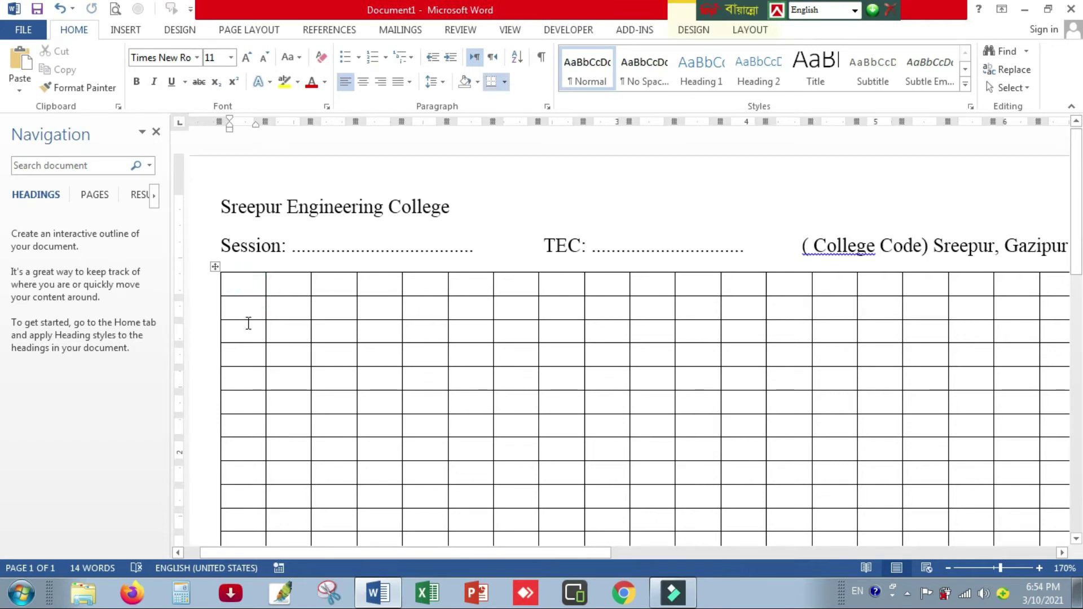
click(756, 33)
click(179, 67)
drag(243, 291, 234, 395)
drag(293, 291, 286, 395)
drag(338, 291, 329, 400)
drag(383, 306, 372, 398)
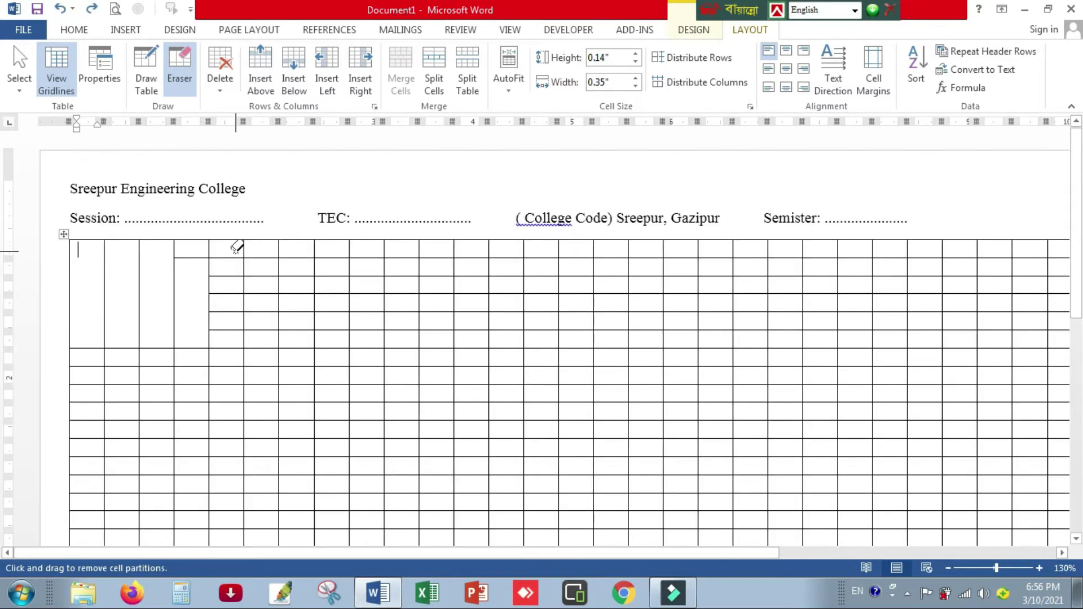
- Erase the top-row borders between columns five to eight to form one header cell
click(241, 247)
click(279, 248)
click(314, 247)
scroll(391, 368, up, 7)
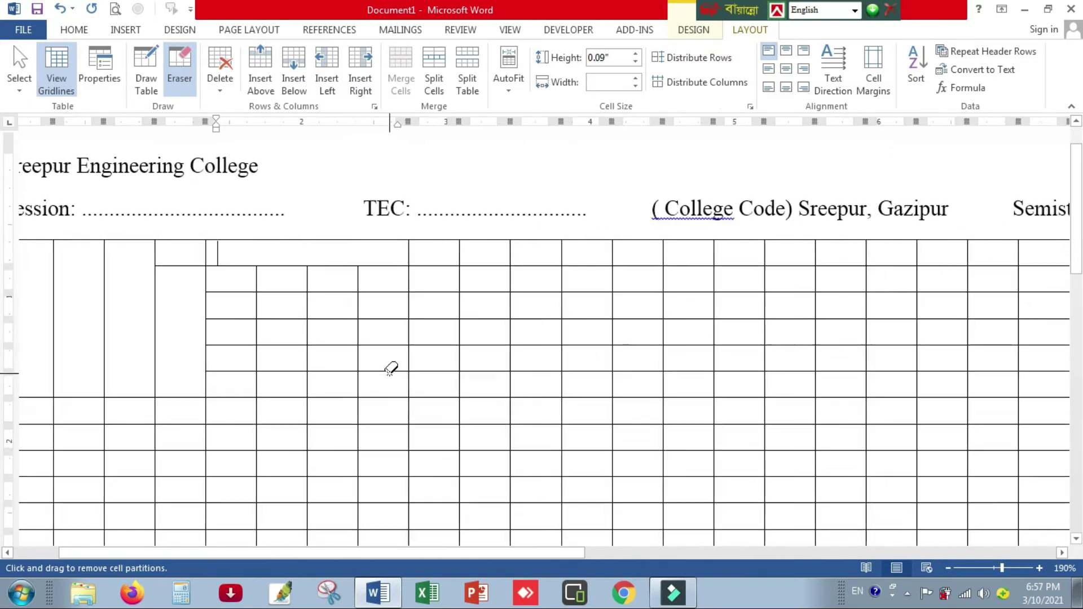
- Erase top-row borders to merge the remaining header cells in groups of four columns, and merge the last columns' header cells
drag(464, 252, 589, 252)
drag(733, 249, 888, 248)
drag(520, 553, 851, 554)
drag(471, 251, 960, 248)
key(ctrl+z)
drag(895, 252, 1016, 252)
drag(537, 553, 724, 554)
drag(720, 255, 849, 255)
click(917, 255)
drag(920, 269, 964, 357)
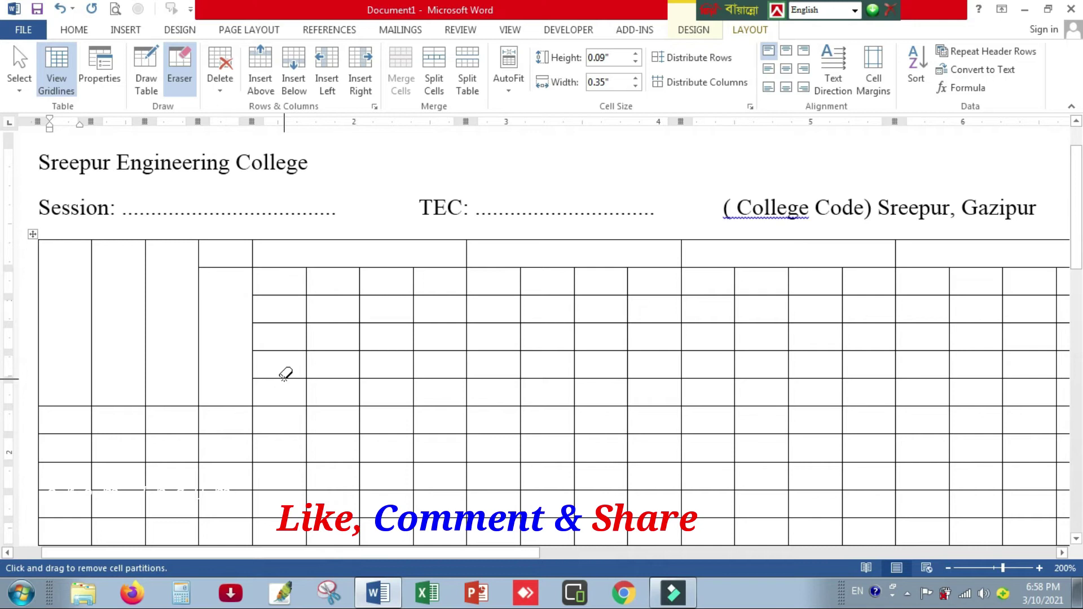
- Merge rows five and six in columns five and six, join columns seven and eight in rows four to six, and leave the Eraser
click(282, 378)
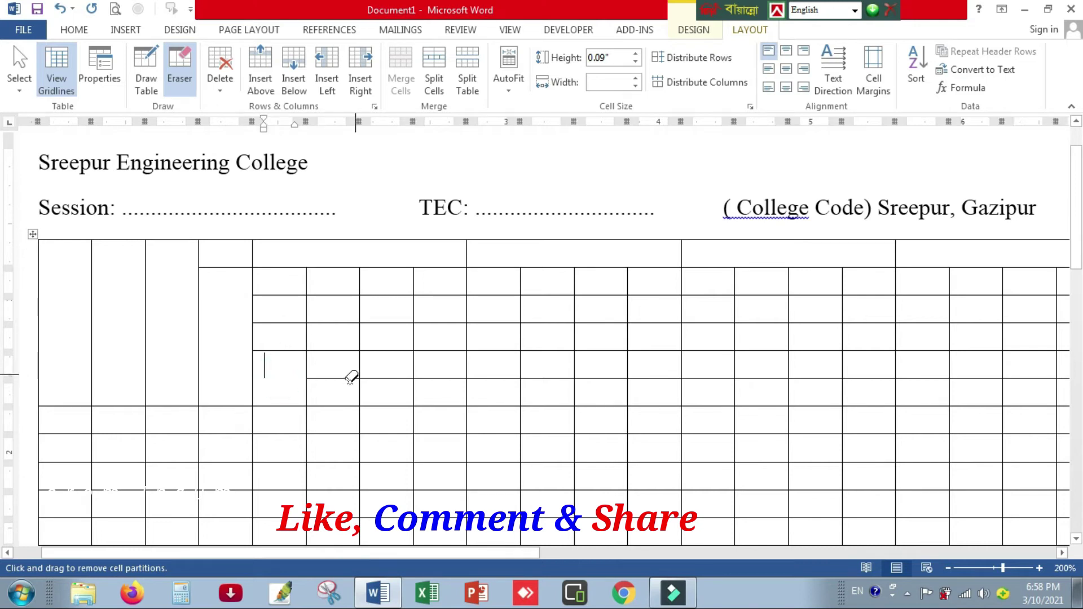
click(345, 379)
click(411, 389)
click(412, 362)
drag(411, 362, 412, 338)
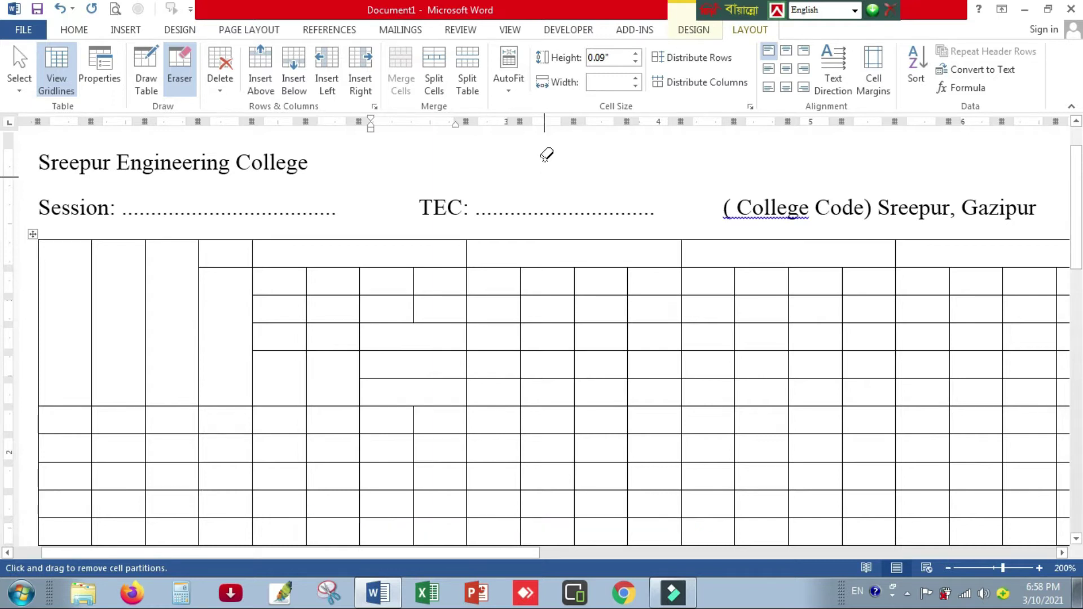
click(543, 162)
click(64, 307)
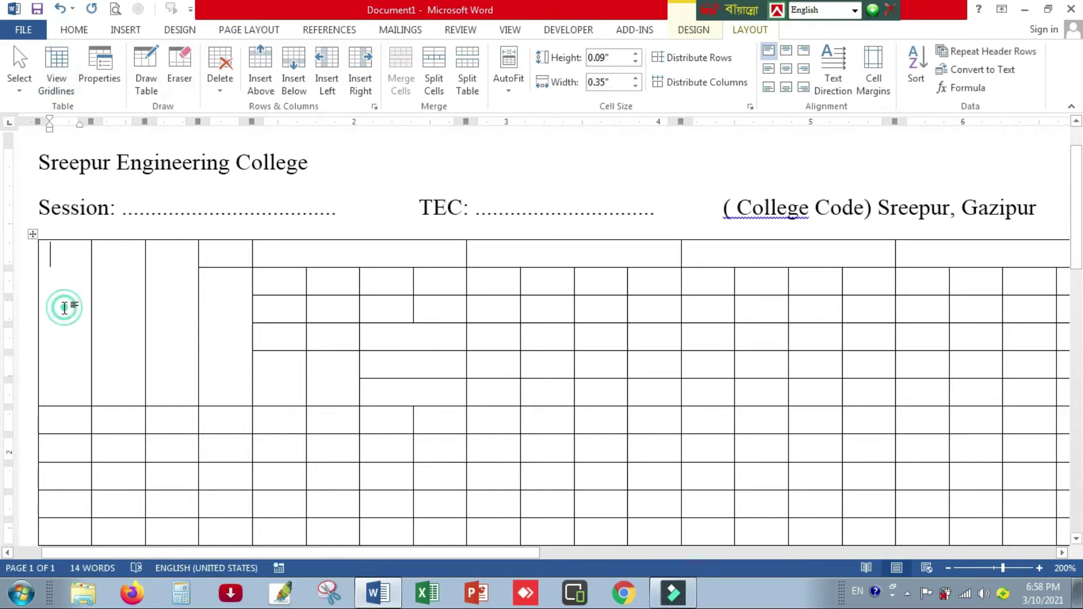
- Enter the headings "Roll No", "Session" and "Registration no" in the first three merged header cells
text(Roll No)
key(Tab)
text(Session)
text(R)
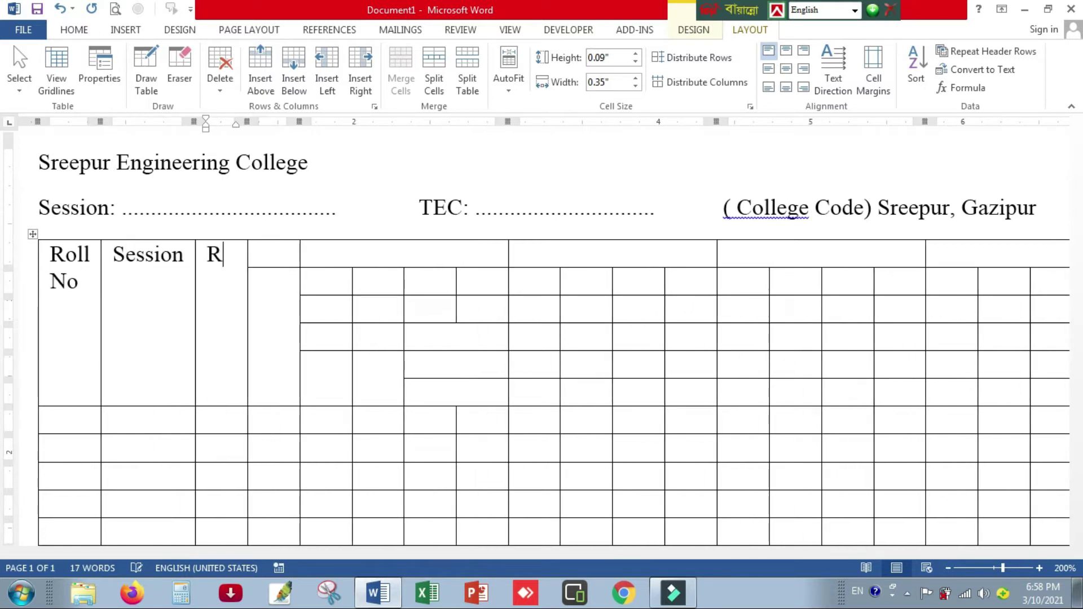
text(egistration no)
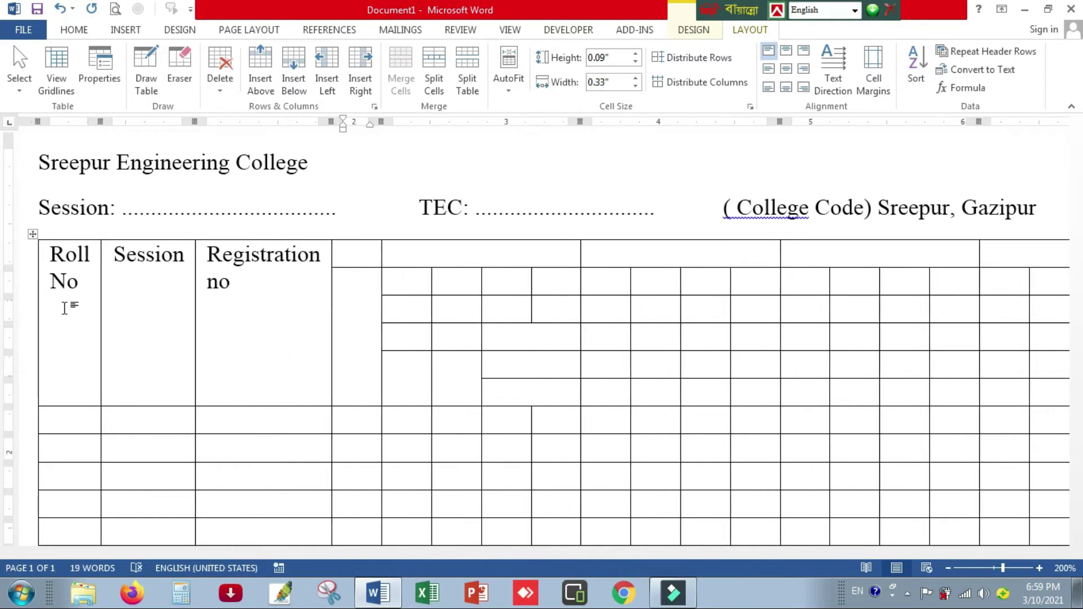
- Enter "Subject" in the fourth column's top cell and "Name Of The Students" in the merged cell below it
key(Tab)
text(Subject)
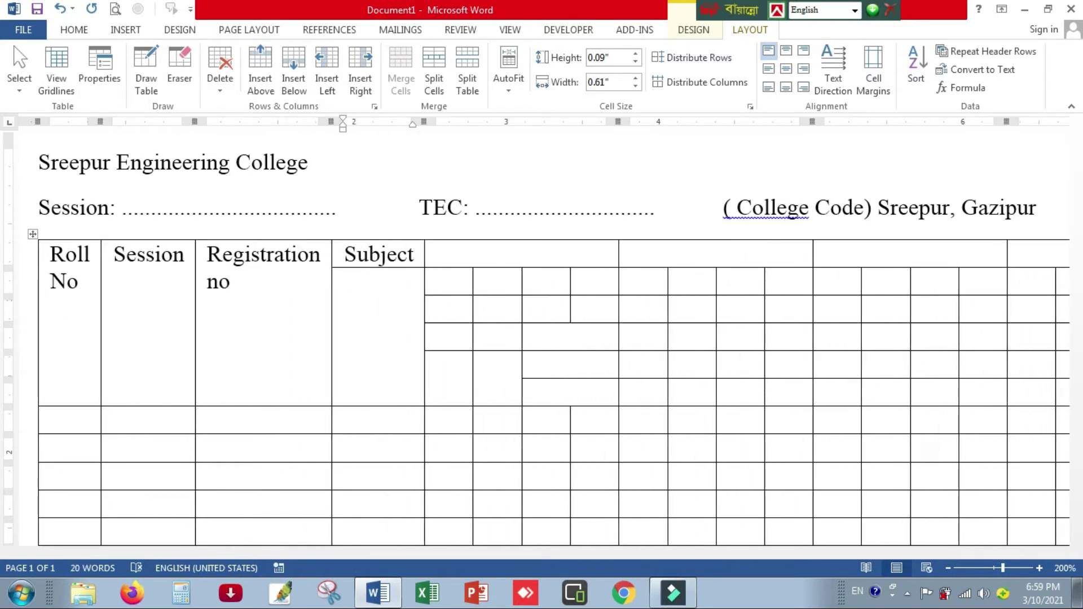
key(Down)
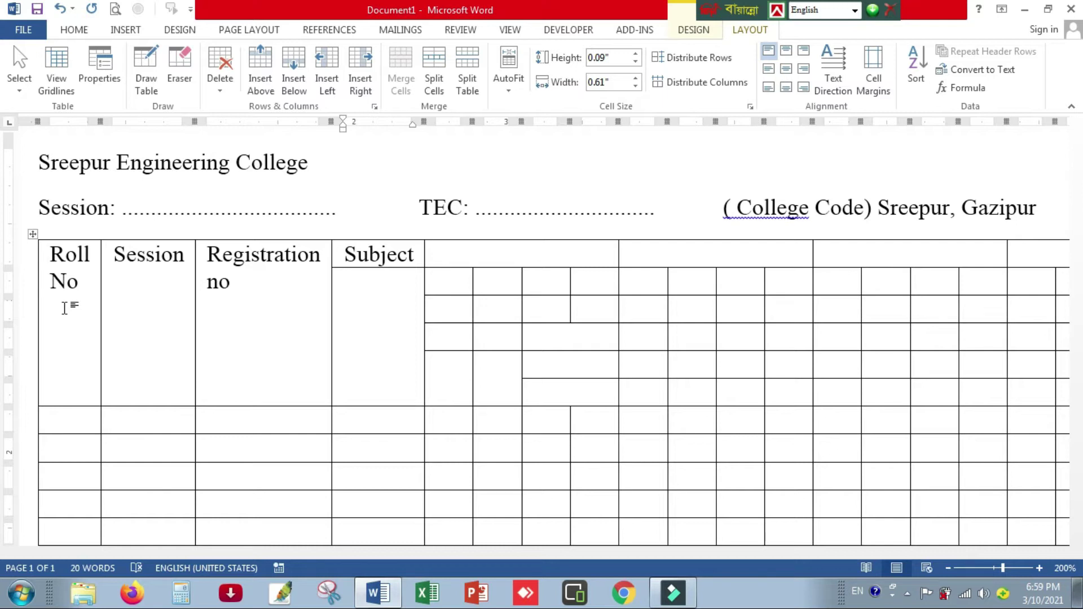
text(Name Of The Students)
- Label the second-row cells of the first four-column group "Sub Code", "T", "P" and "C"
key(Tab)
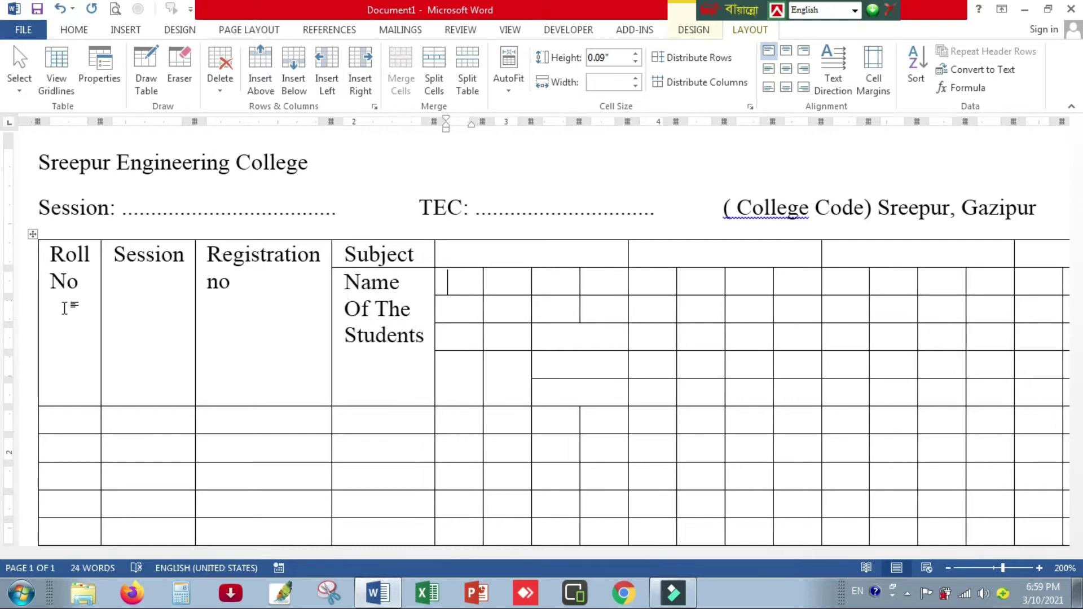
text(Sub Code)
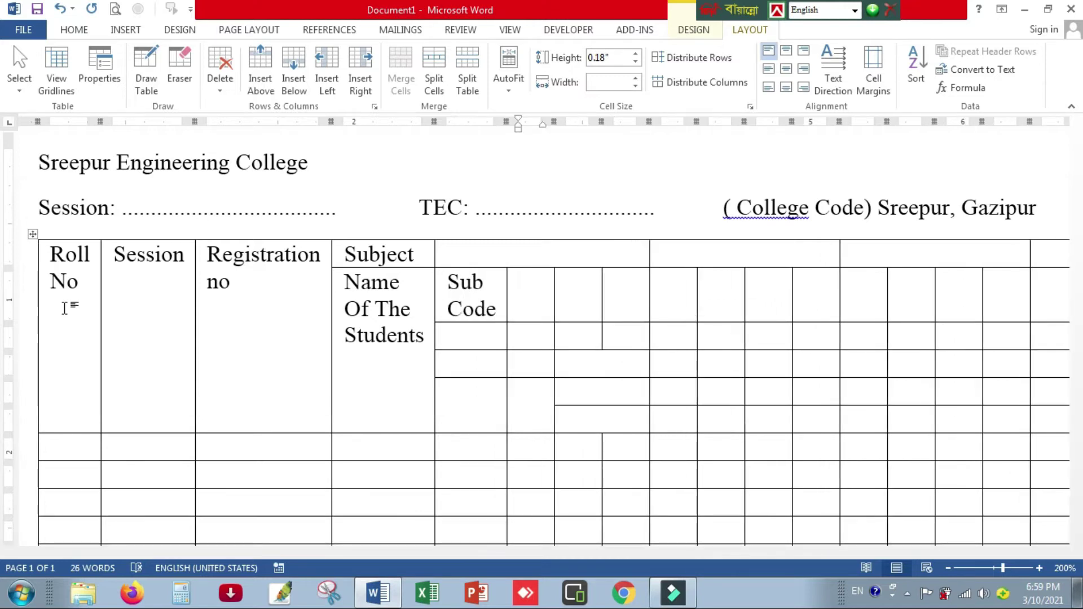
key(Tab)
text(T)
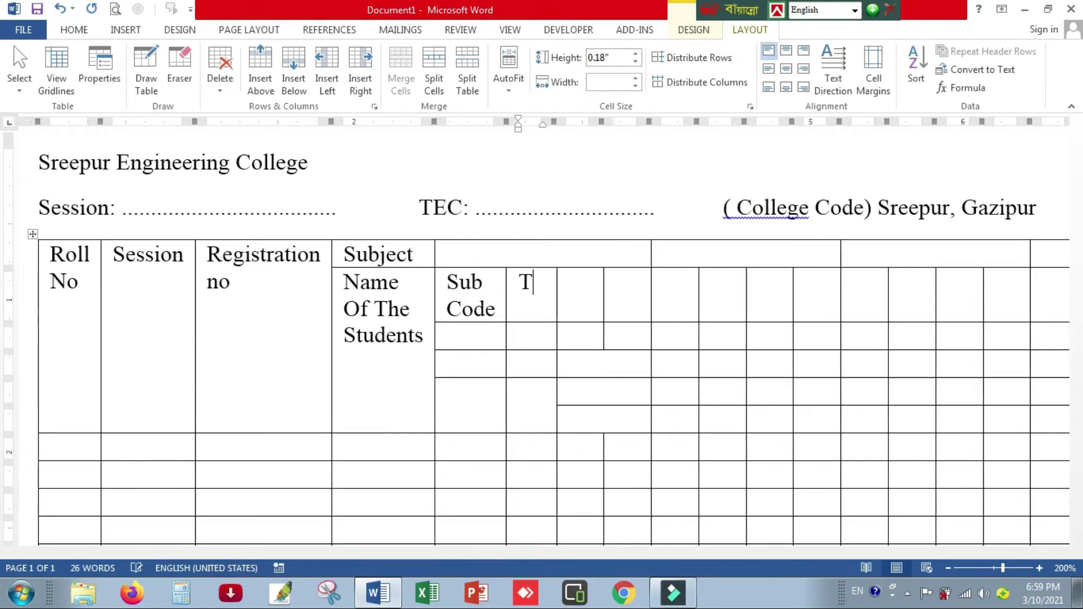
text(P)
key(Tab)
text(C)
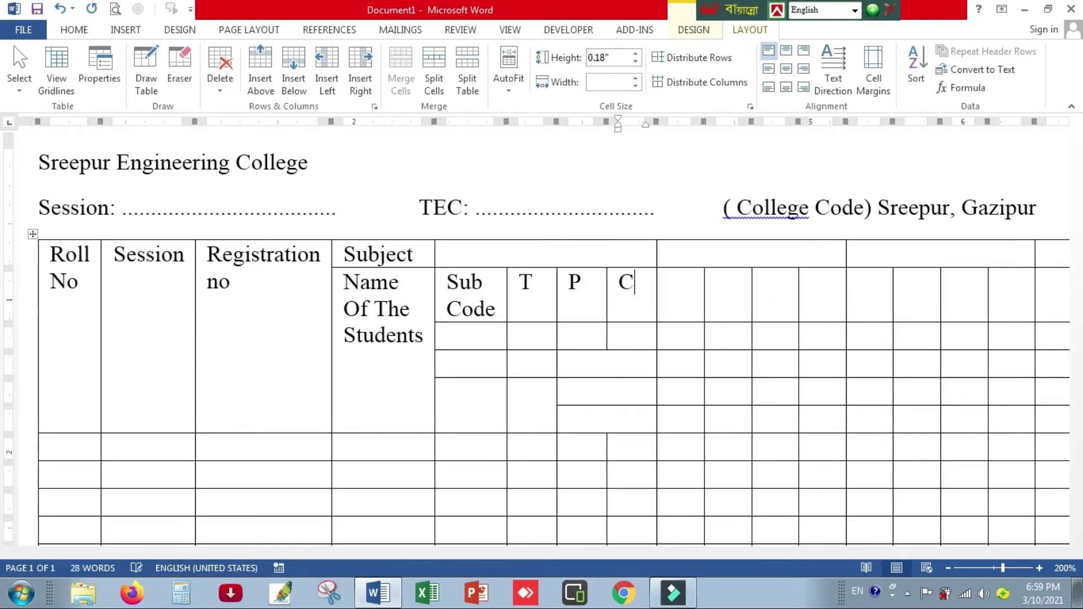
- Fill the first group's lower header cells with "TC", "TF" and "Total", then "PC", "PF", "LC" and "GPA"
click(458, 366)
text(TC)
key(Tab)
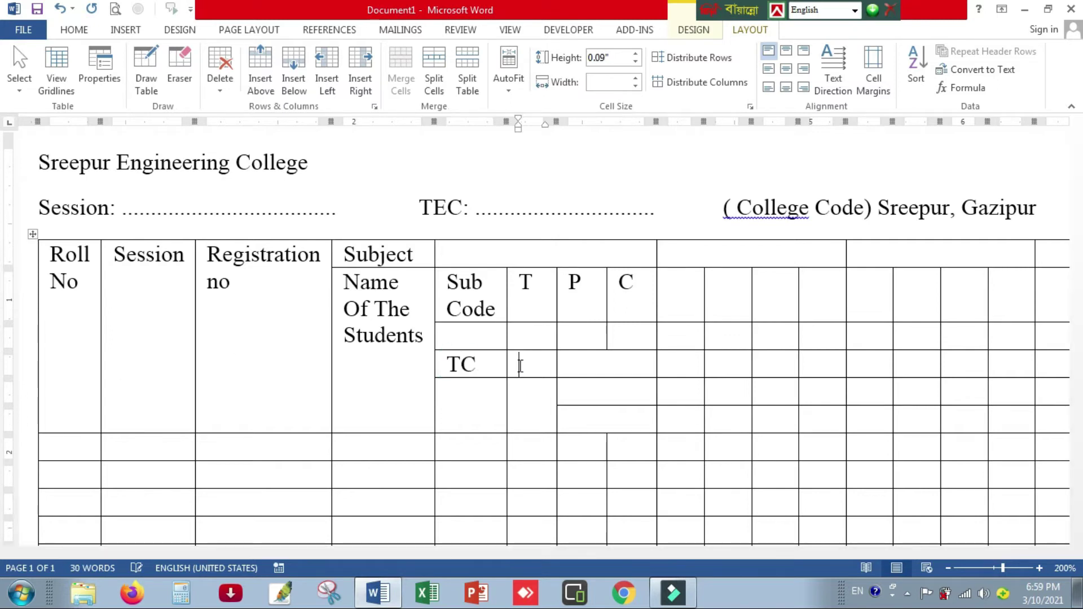
text(TF)
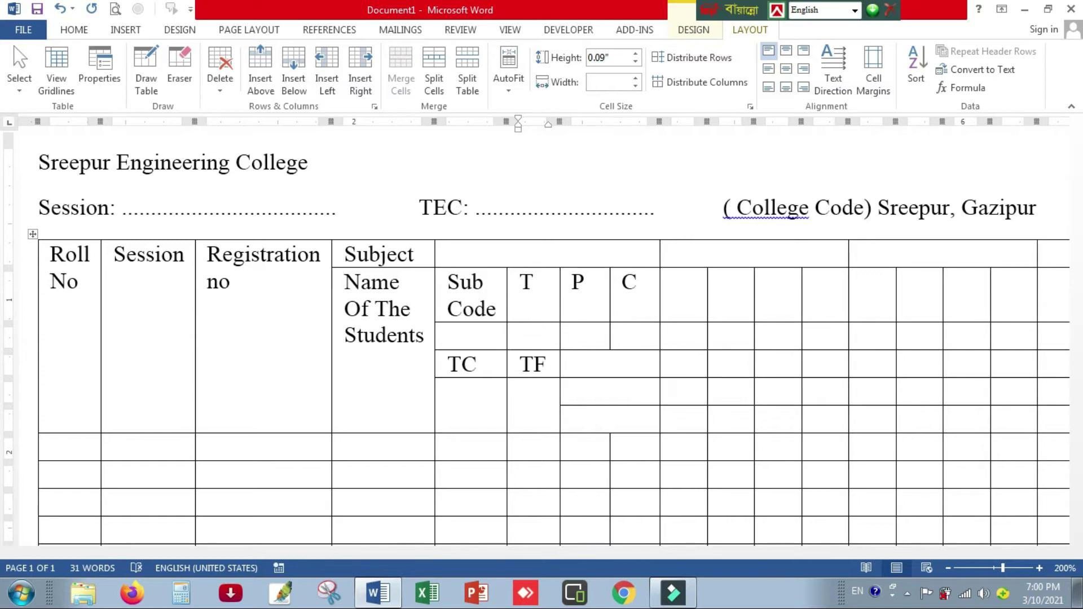
click(456, 413)
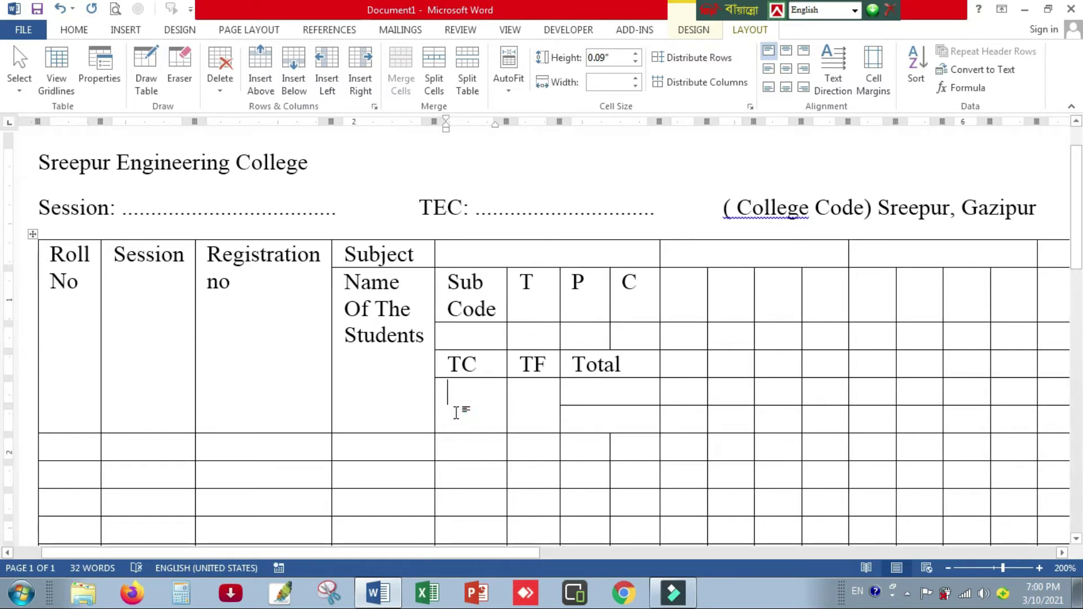
text(PC)
key(Tab)
text(P)
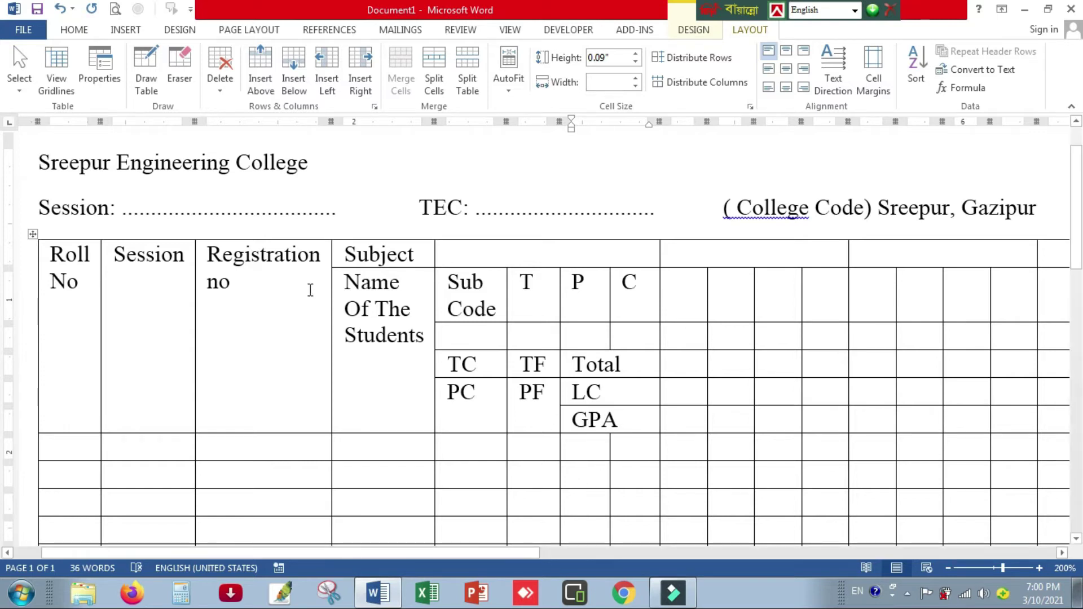
- Rotate the Roll No, Session and Registration no headings to read upward and center them in their cells
scroll(310, 290, down, 14)
scroll(321, 268, up, 1)
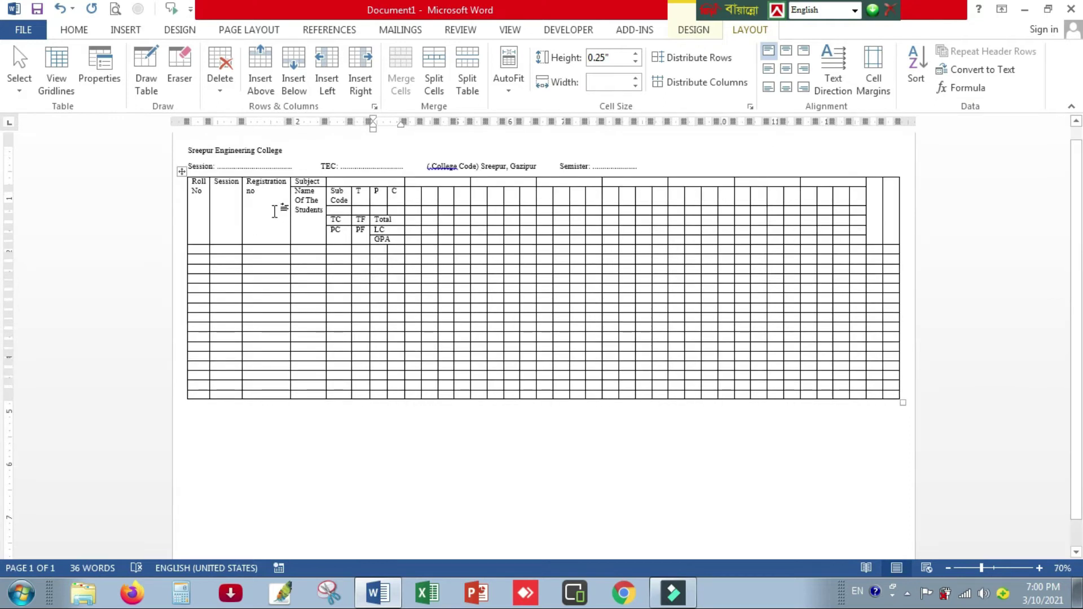
scroll(349, 314, up, 4)
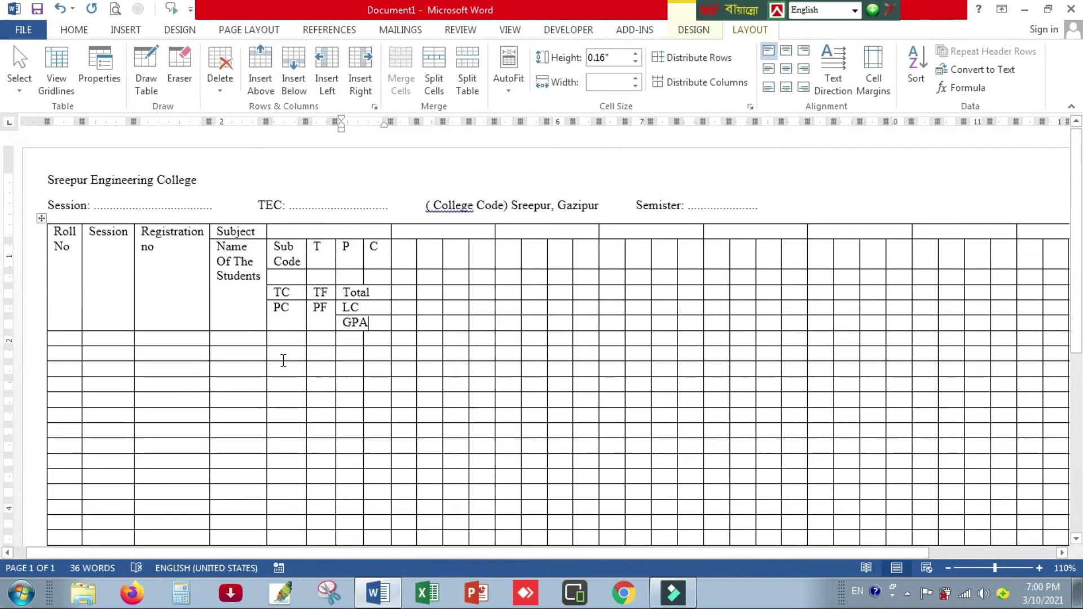
drag(56, 258, 175, 317)
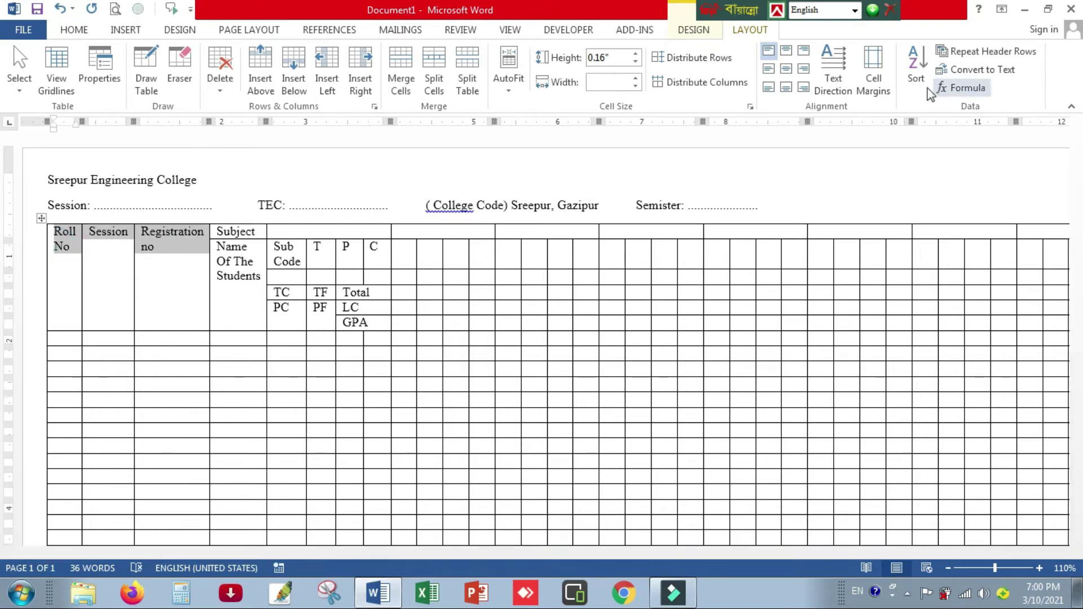
click(834, 63)
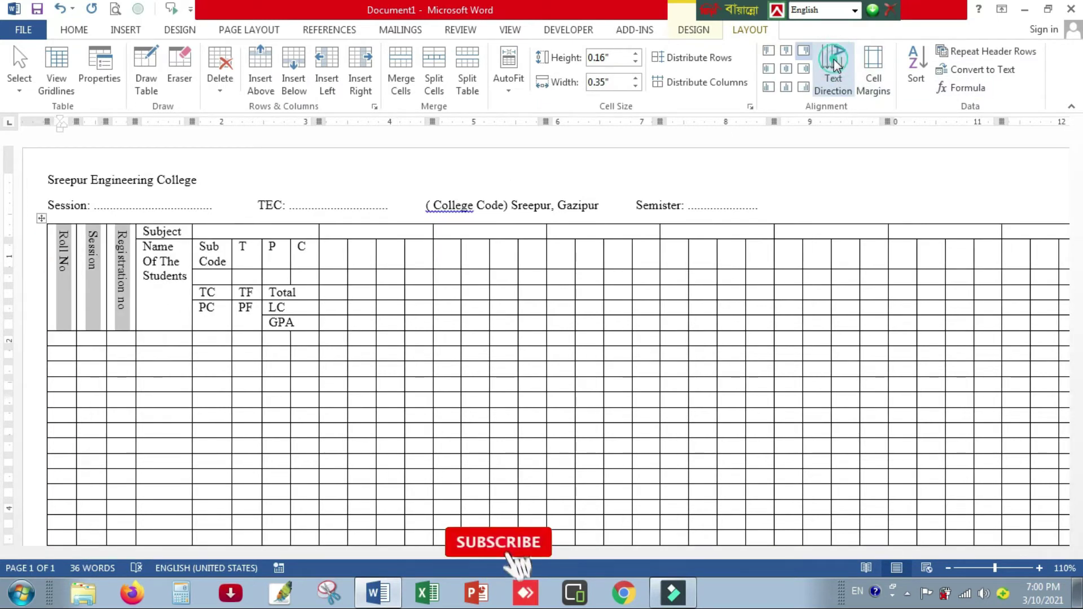
click(834, 60)
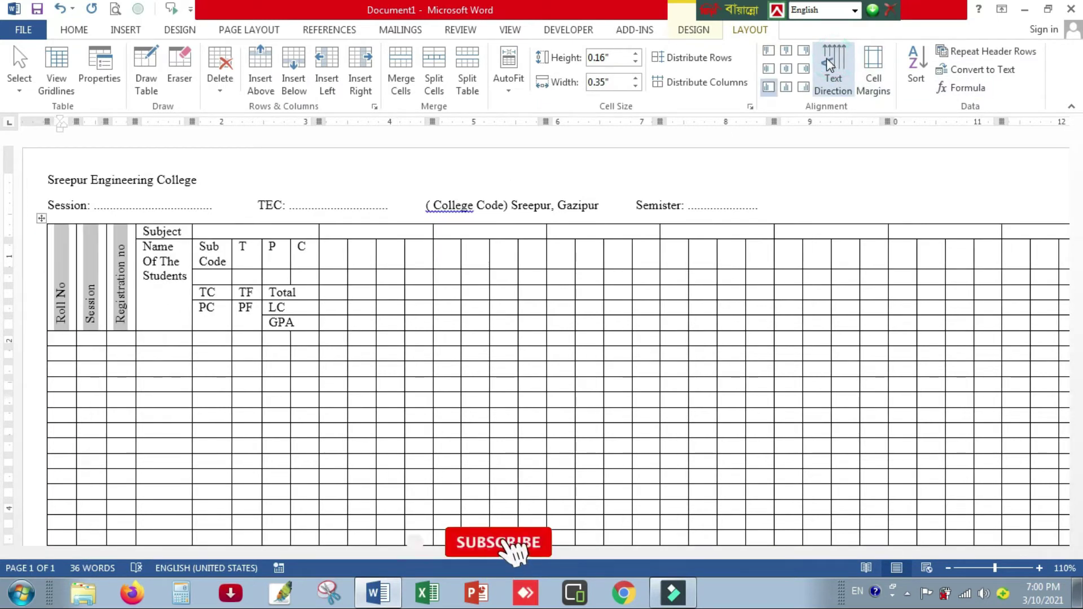
click(786, 69)
- Insert a right arrow symbol after "Subject" in the fourth column's header cell
click(189, 234)
click(125, 31)
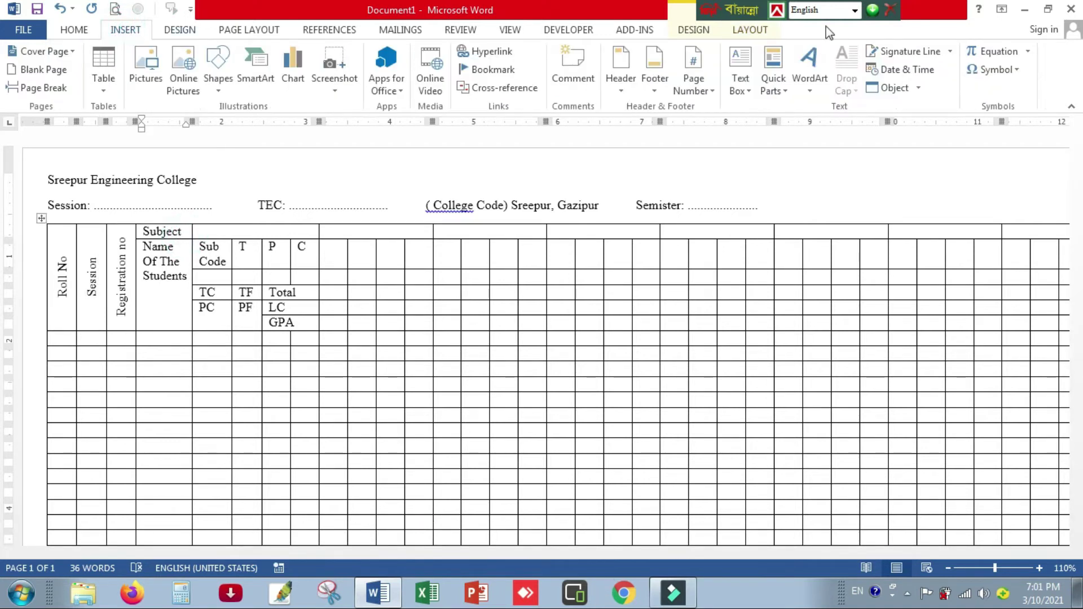
click(1004, 69)
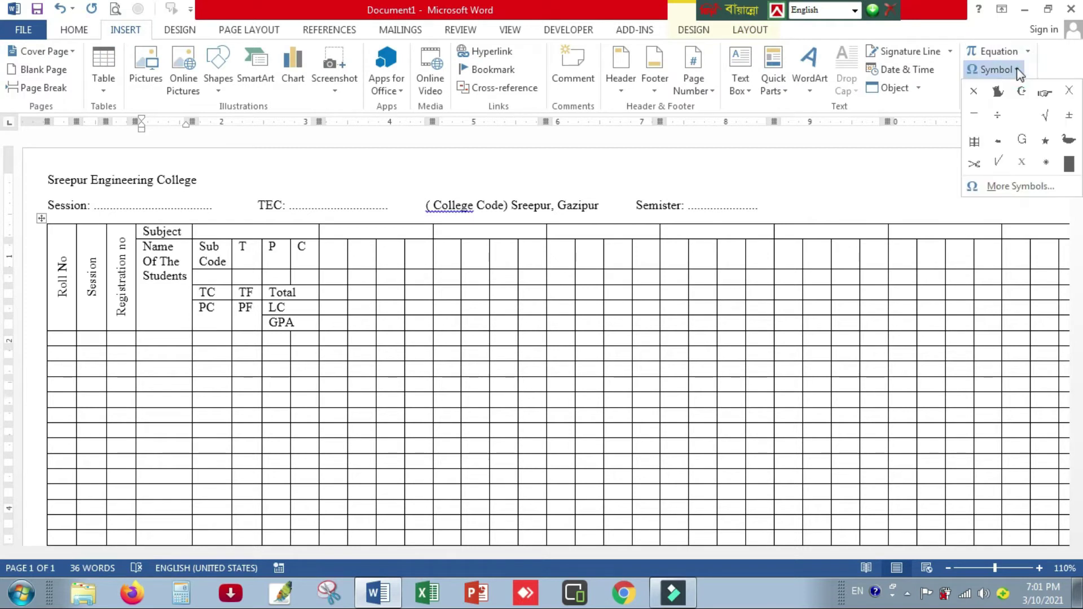
click(1050, 187)
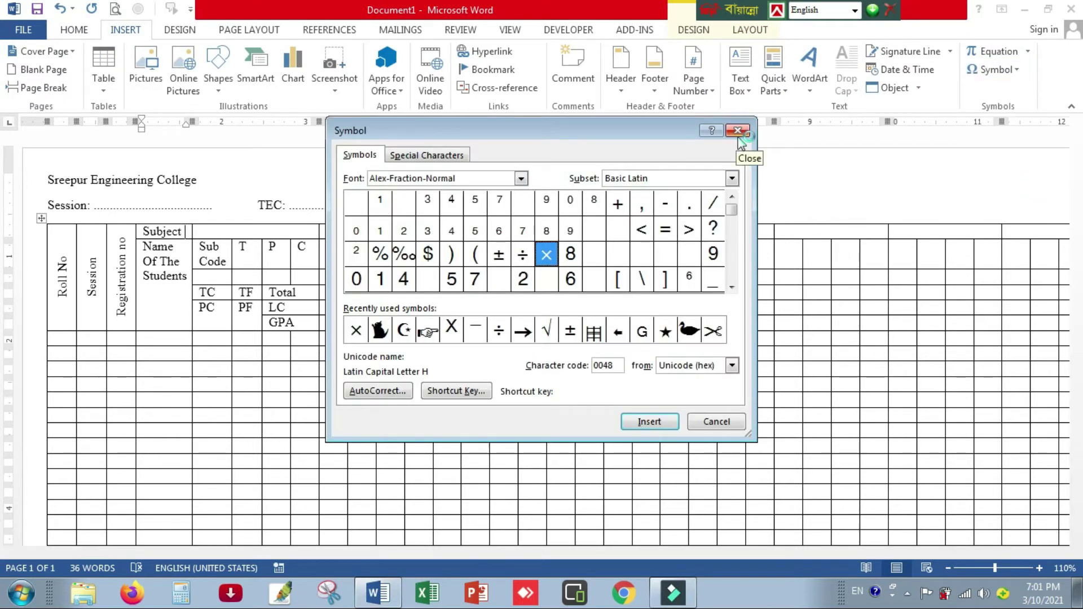
click(522, 331)
click(649, 422)
click(732, 132)
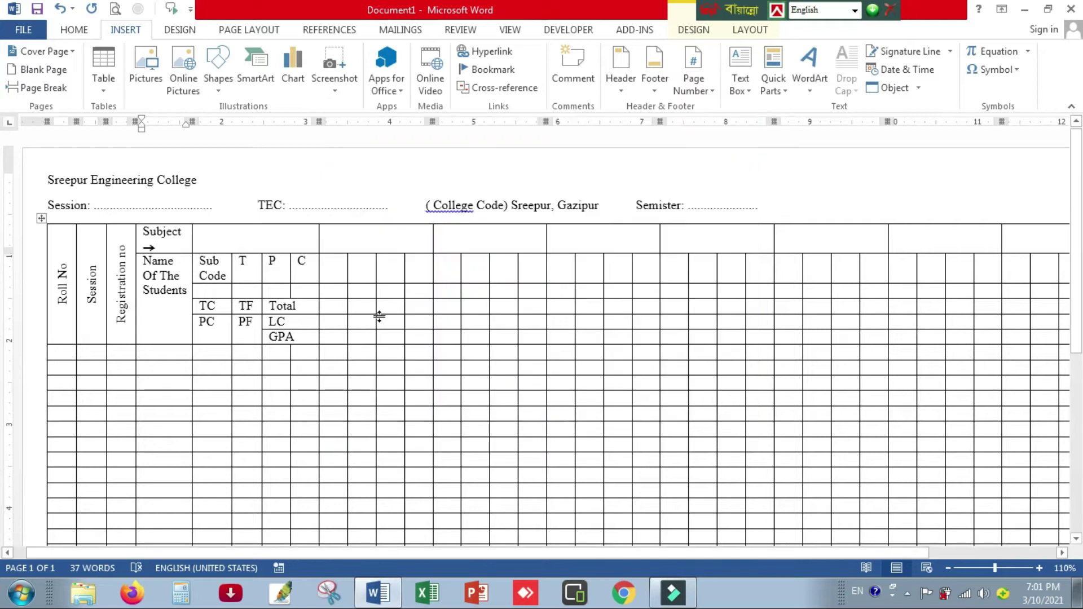
- In the second column group, erase borders to merge rows five and six of its first two columns and join its last two columns in rows four to six
scroll(379, 317, up, 5)
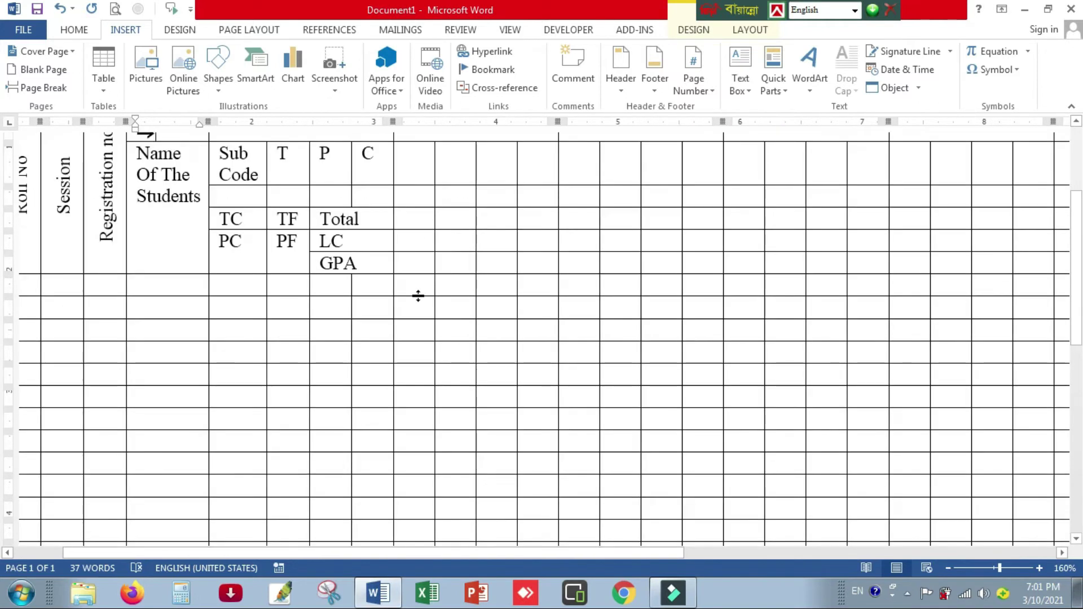
scroll(446, 293, up, 3)
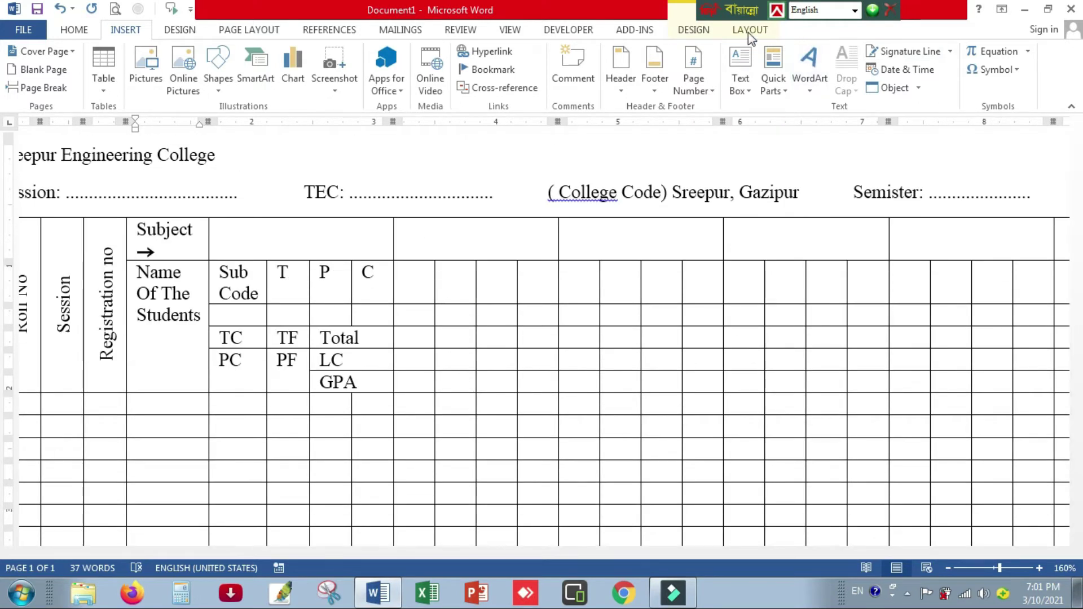
click(750, 29)
click(179, 65)
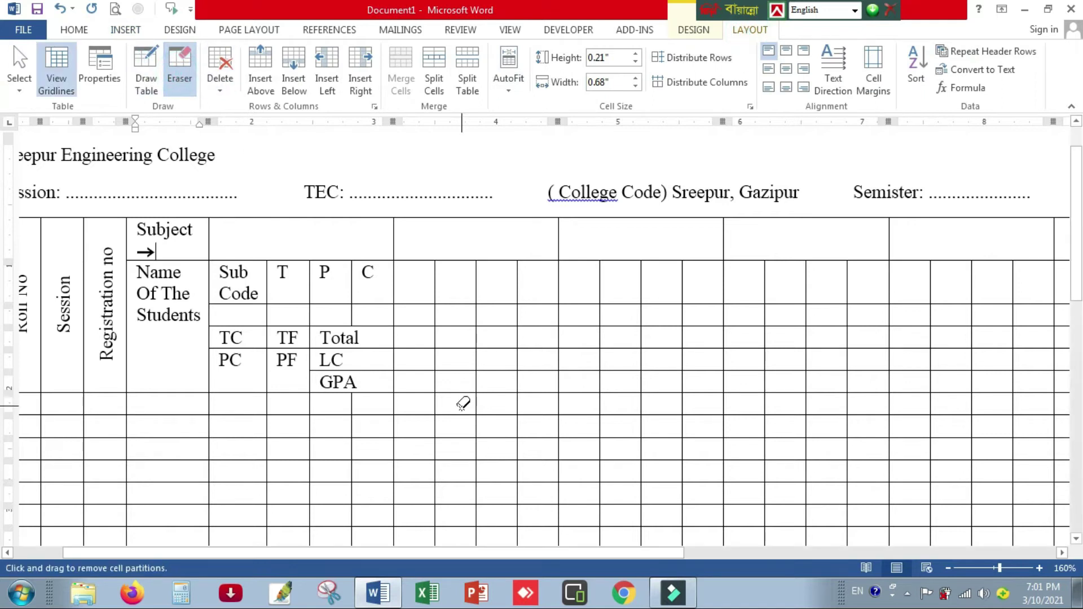
click(415, 370)
click(454, 367)
click(518, 382)
click(515, 361)
click(515, 339)
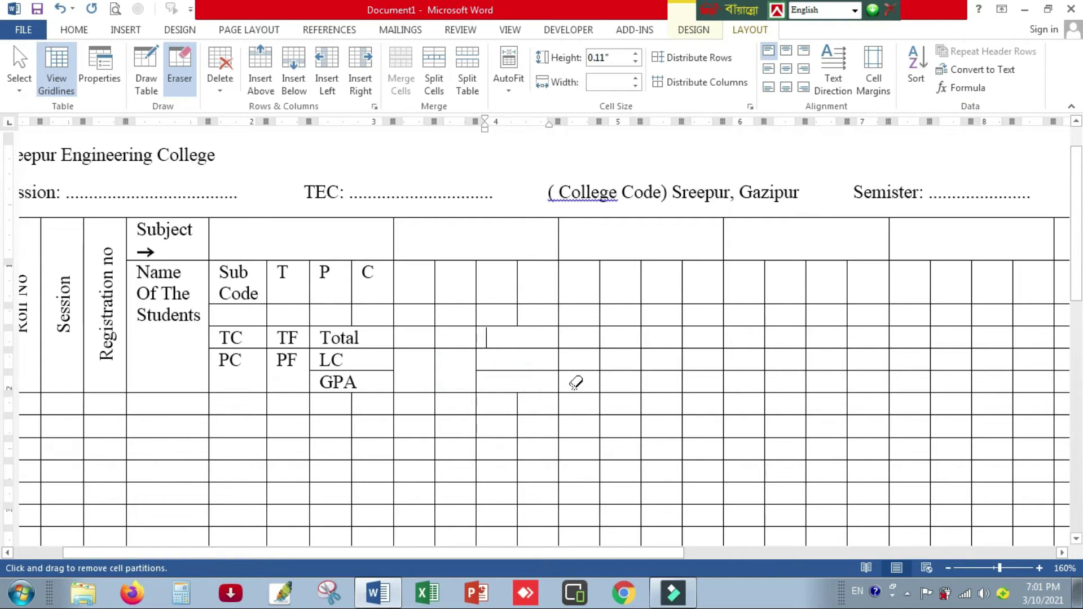
- Erase borders in the third, fourth and fifth column groups to give their lower header cells the same merged layout
click(624, 370)
click(681, 385)
click(682, 359)
click(680, 336)
drag(725, 366, 839, 383)
click(846, 341)
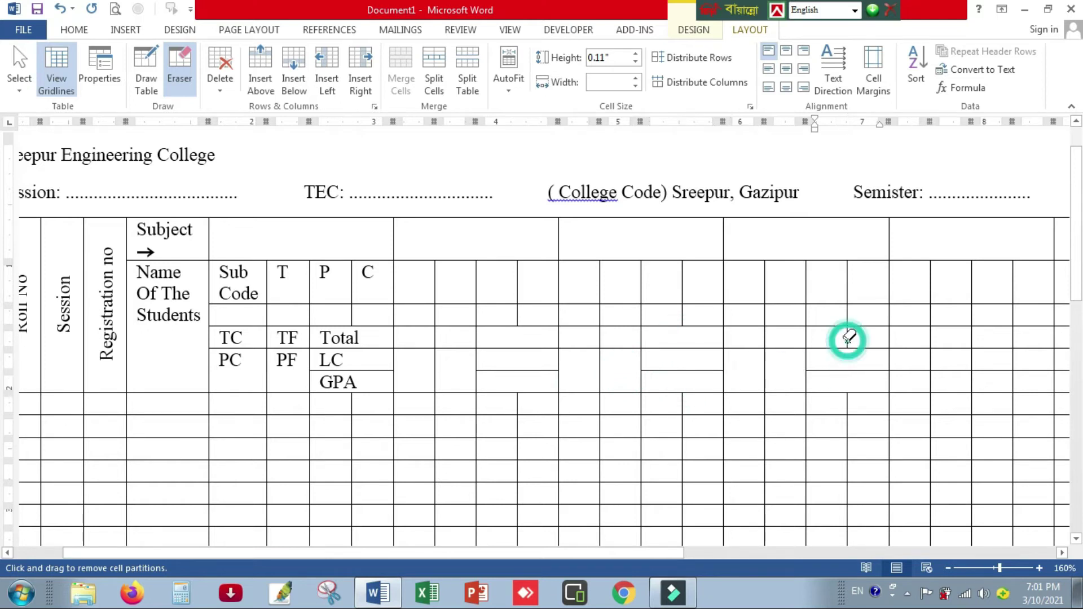
drag(1013, 377, 1013, 333)
- Erase the matching lower header borders in the sixth, seventh and eighth column groups, and leave the Eraser
drag(331, 552, 684, 556)
click(469, 361)
click(551, 350)
click(634, 361)
click(717, 353)
click(800, 361)
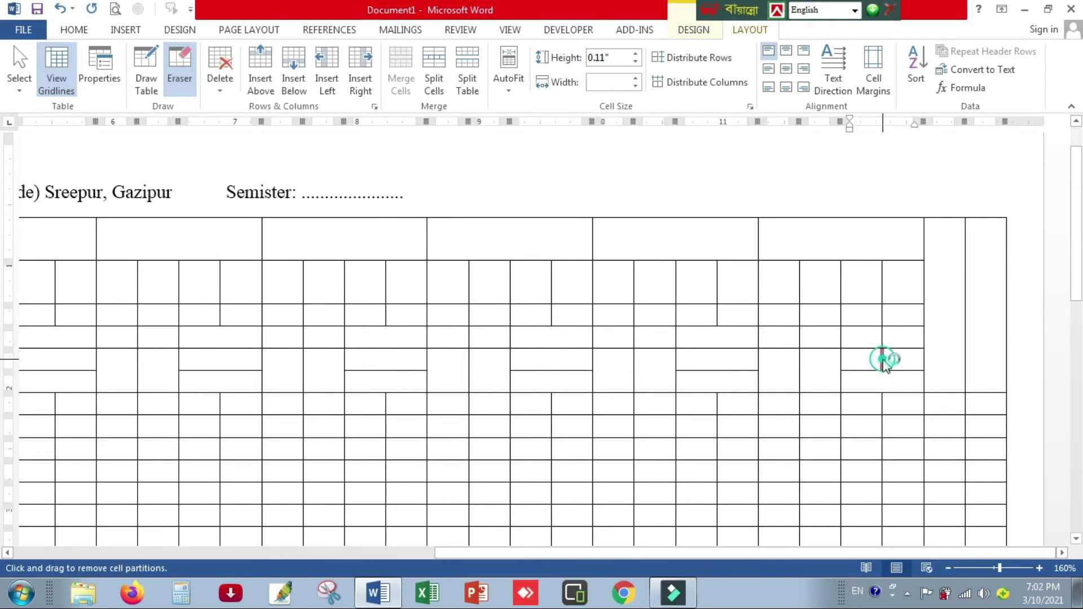
click(410, 553)
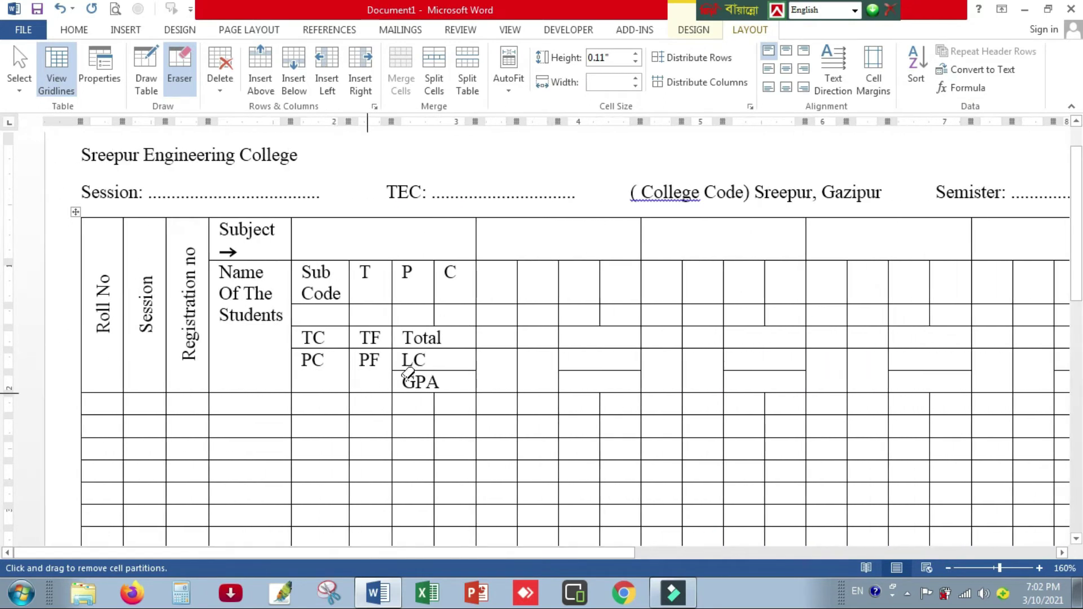
click(469, 168)
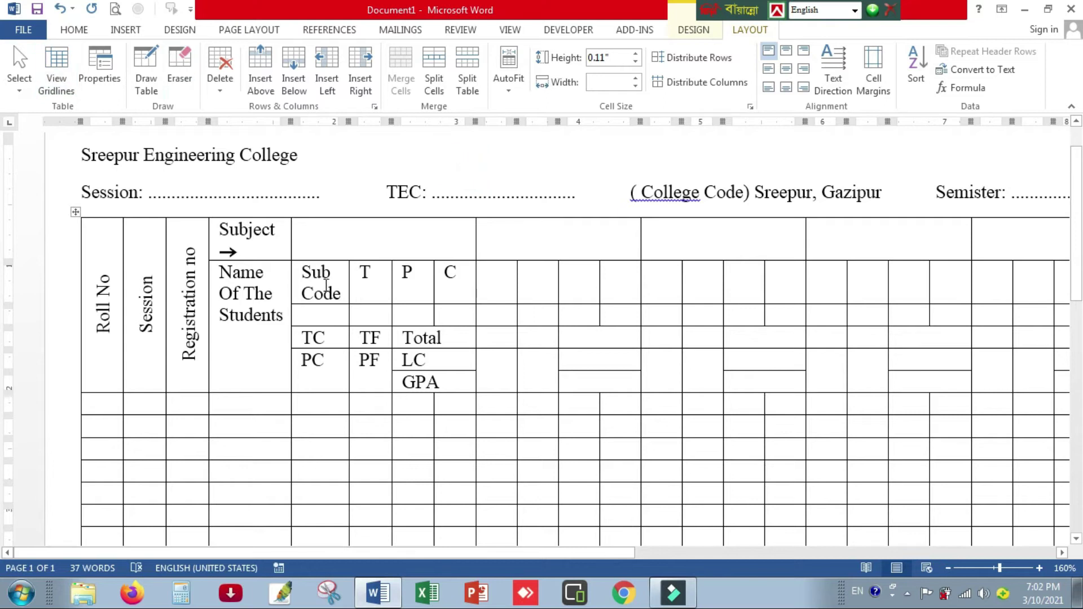
- Copy the "Sub Code", "T", "P" and "C" labels into the second header row of all remaining column groups
drag(309, 277, 544, 287)
click(491, 282)
text(Sub Code	T	P	C)
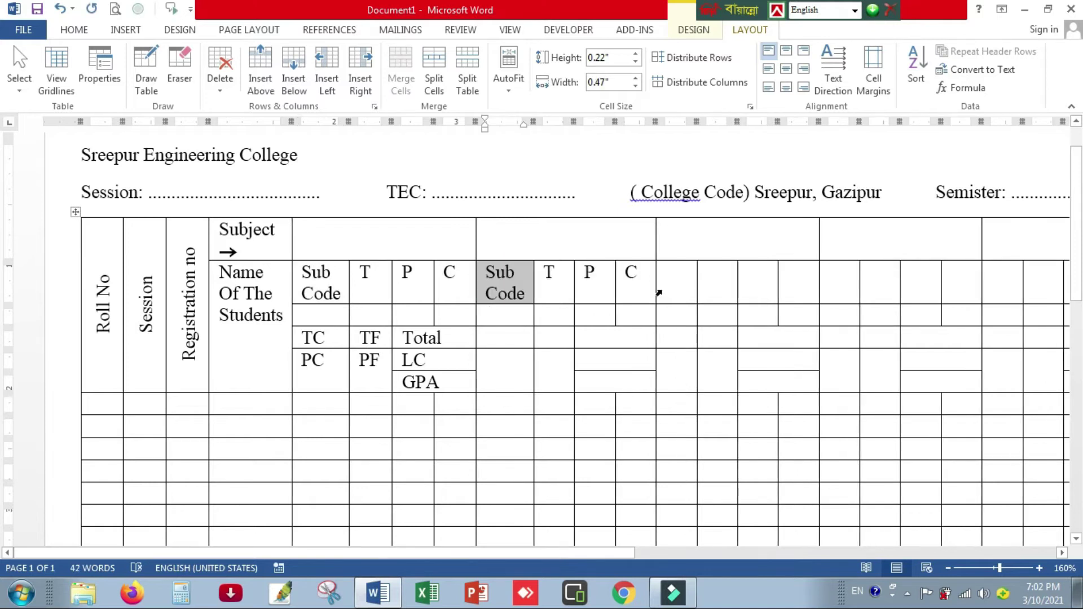
drag(674, 286, 931, 290)
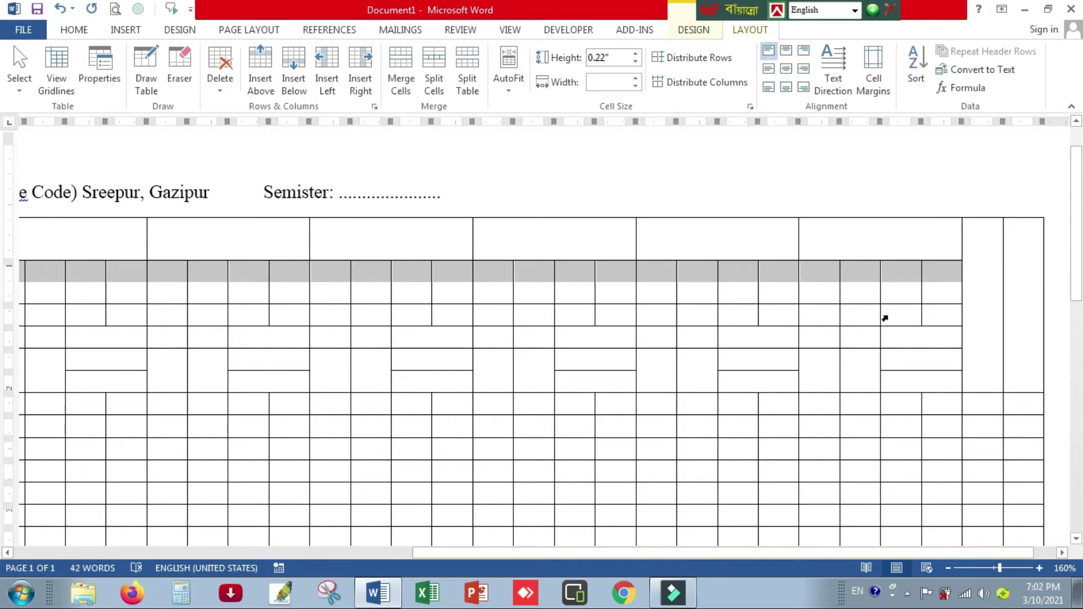
key(ctrl+v)
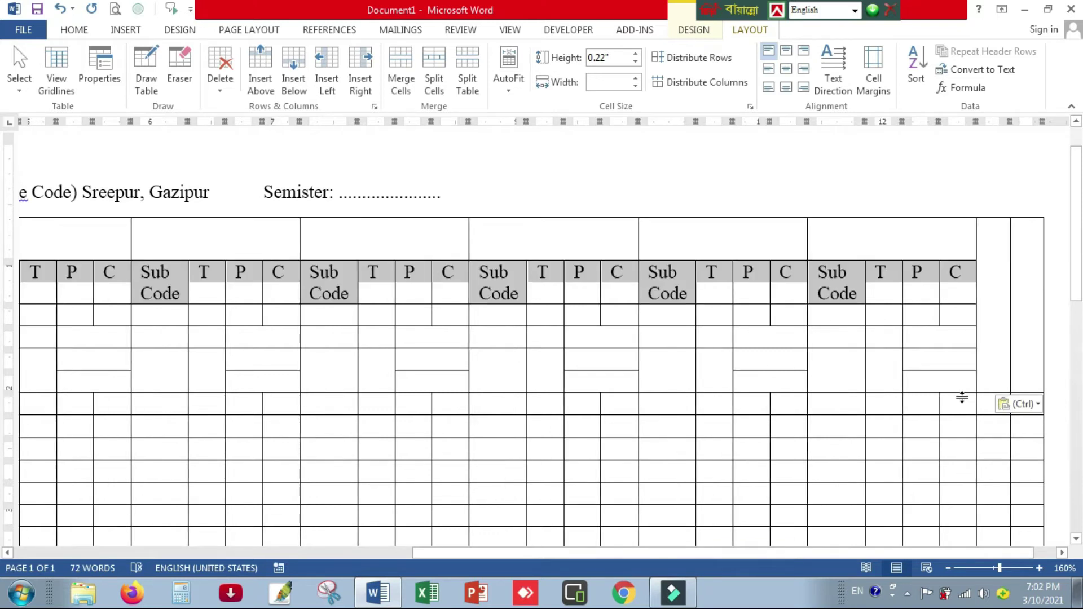
- Copy the first group's TC, TF, Total, PC, PF, LC and GPA block into the second group's lower header cells
drag(515, 553, 66, 556)
mouse_move(309, 339)
mouse_down()
mouse_move(476, 374)
mouse_move(457, 384)
mouse_up()
key(ctrl+c)
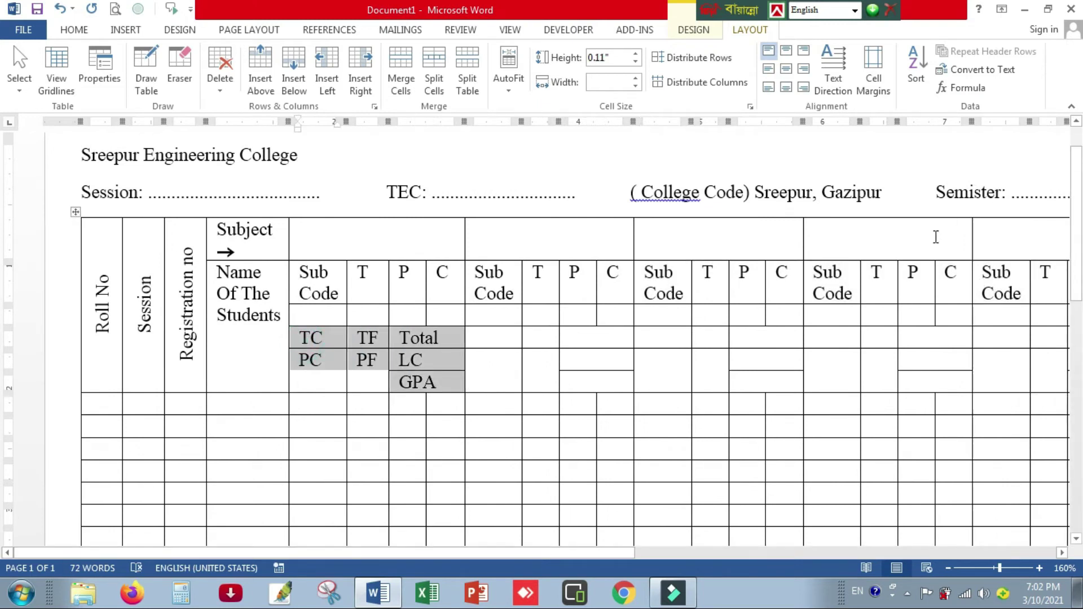
click(490, 339)
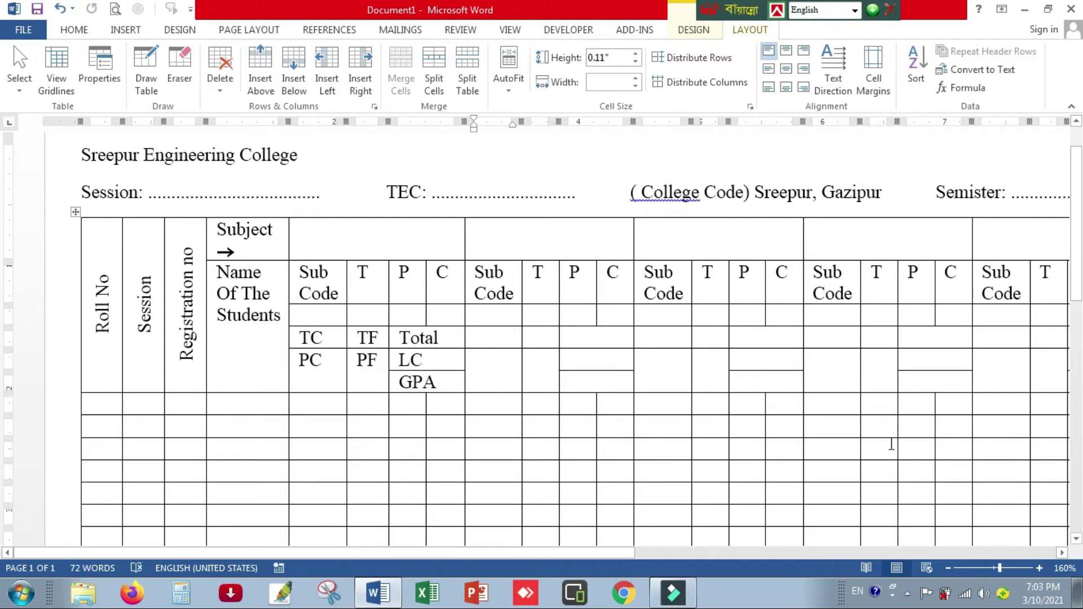
key(ctrl+v)
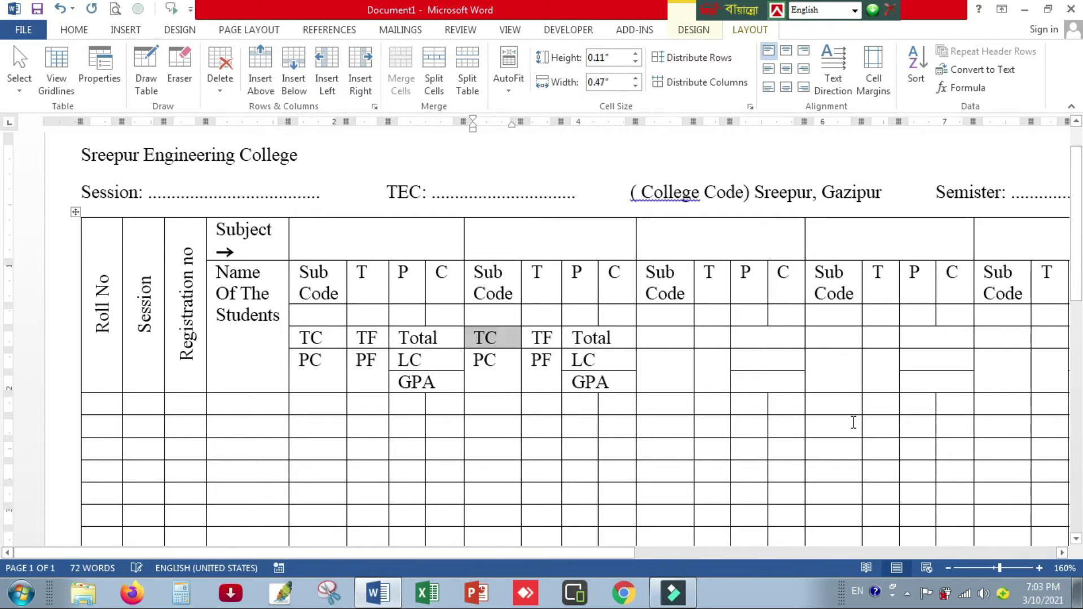
- Paste the copied TC, TF, Total, PC, PF, LC and GPA block into the lower header cells of the third to eighth column groups
drag(674, 341, 923, 375)
key(ctrl+v)
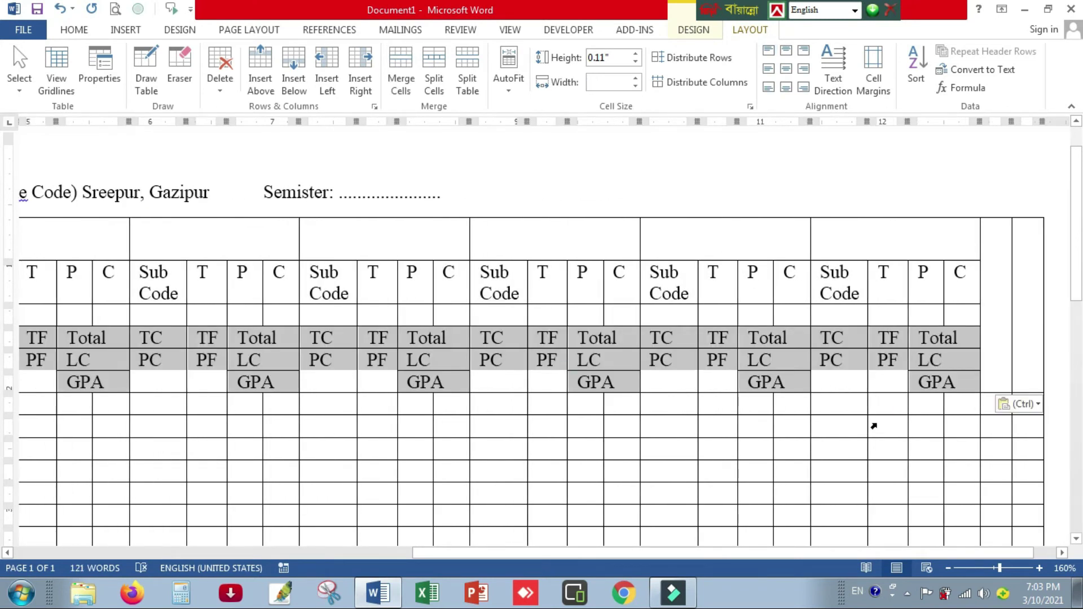
drag(857, 552, 439, 550)
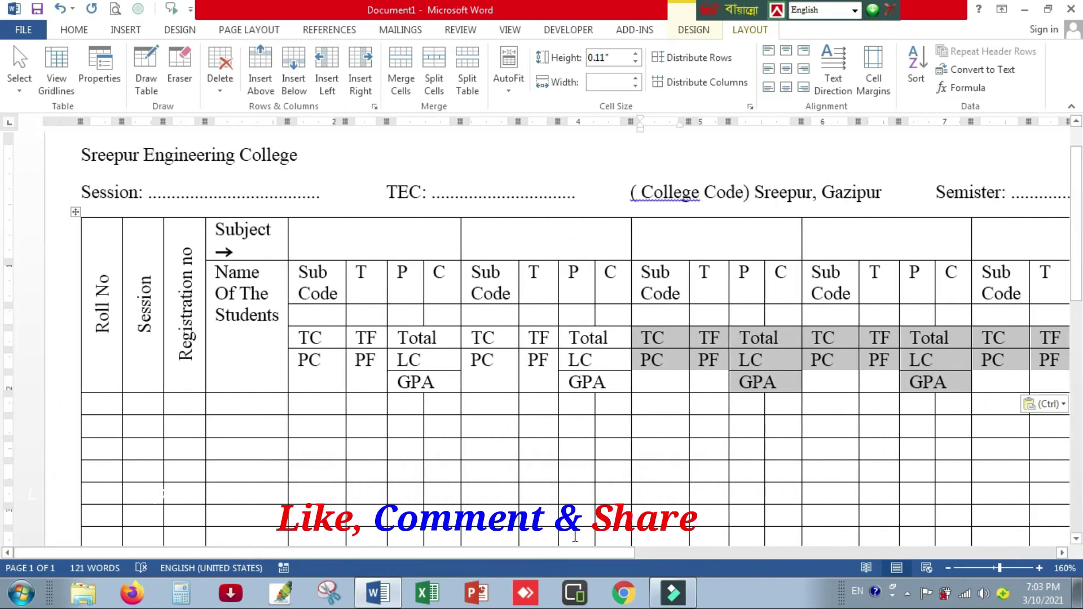
scroll(431, 488, down, 1)
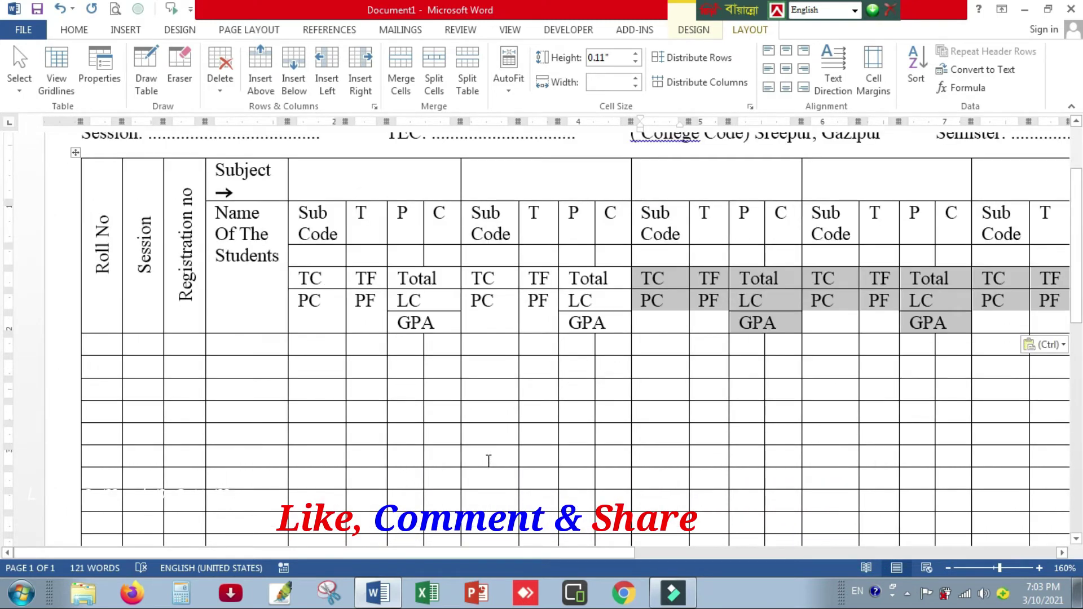
scroll(938, 186, down, 1)
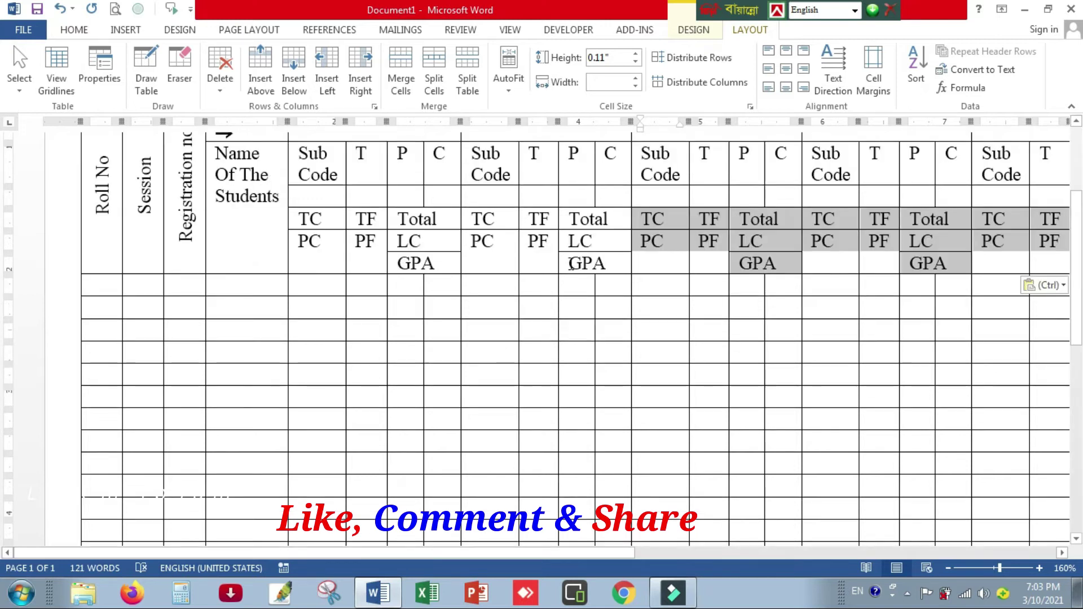
- Erase borders below "Roll No", "Session" and "Registration no" to merge the body cells into three-row student blocks, starting from the first block
scroll(571, 265, up, 1)
click(179, 71)
drag(105, 350, 105, 386)
mouse_move(147, 344)
mouse_down()
mouse_move(140, 416)
mouse_move(208, 440)
mouse_up()
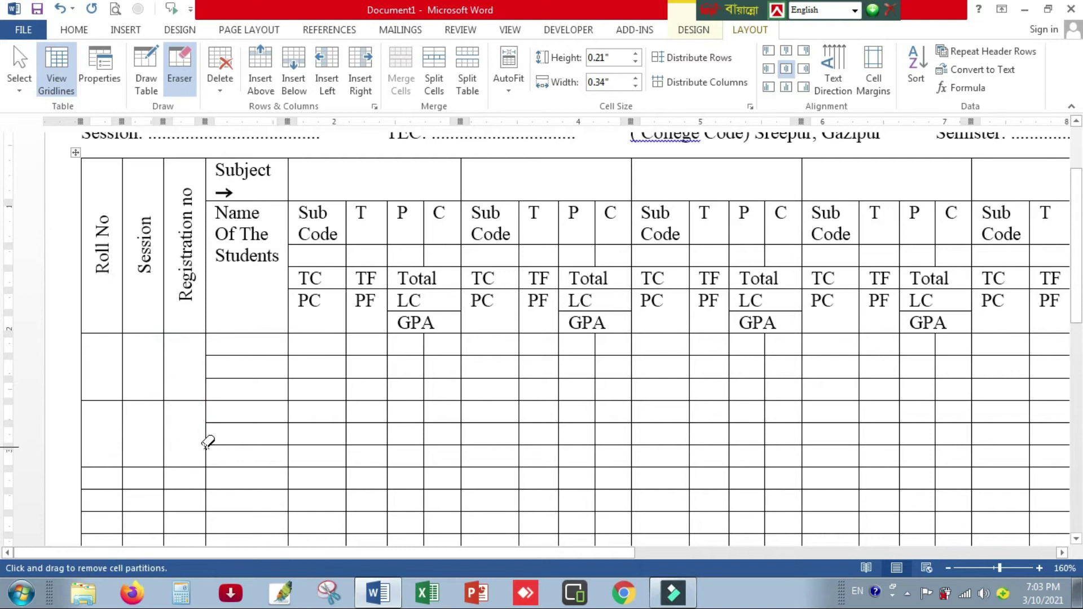
scroll(140, 339, down, 3)
scroll(140, 338, up, 1)
drag(179, 370, 183, 403)
- Erase the remaining inner borders of those three columns down to the fifth three-row student block
scroll(205, 399, down, 2)
drag(288, 553, 141, 555)
scroll(89, 338, down, 2)
drag(89, 323, 89, 362)
drag(89, 447, 89, 484)
mouse_move(135, 399)
mouse_down()
mouse_move(162, 412)
mouse_move(163, 474)
mouse_up()
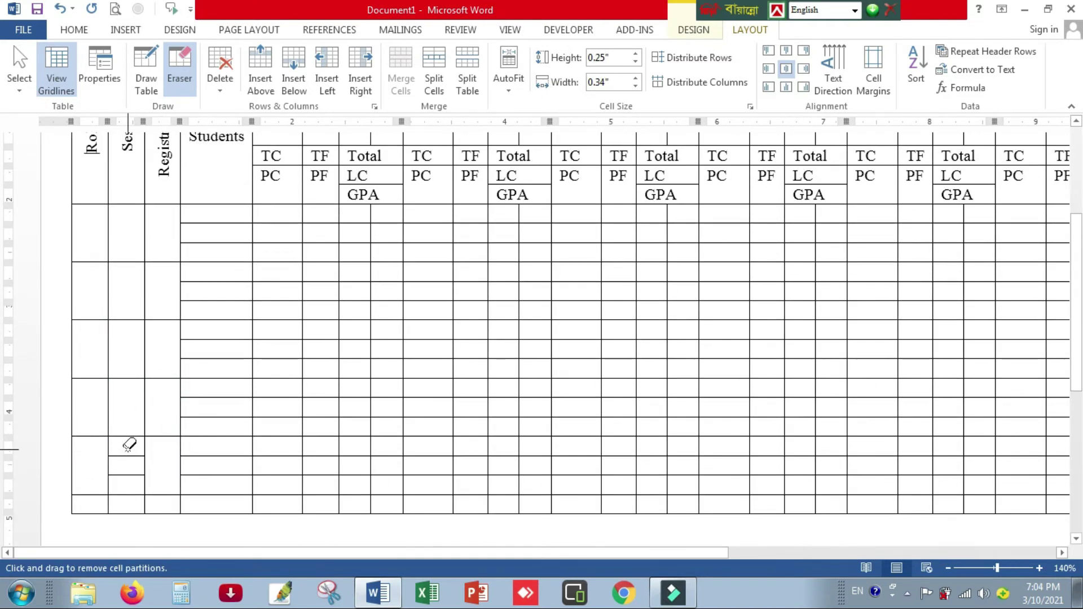
- Erase borders in the "Name Of The Students" column to merge its body cells into matching three-row blocks
scroll(228, 406, up, 3)
drag(225, 370, 222, 412)
scroll(222, 395, down, 3)
drag(222, 274, 222, 363)
drag(224, 460, 220, 487)
scroll(366, 436, up, 3)
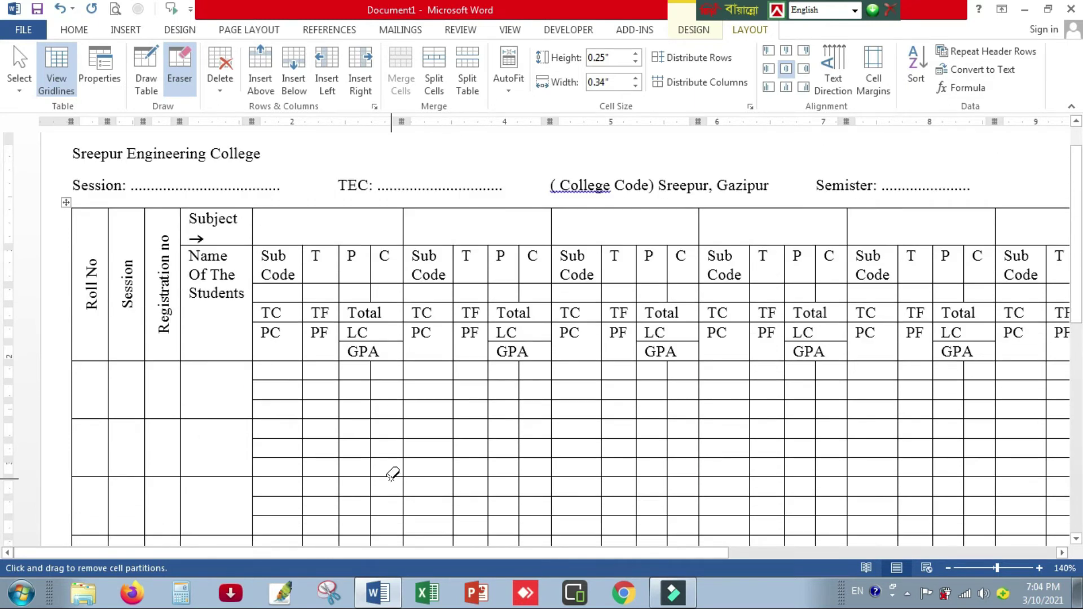
- In the first student block, erase first-group borders to merge the lower Sub Code and T cells and each row's P and C cells
click(311, 396)
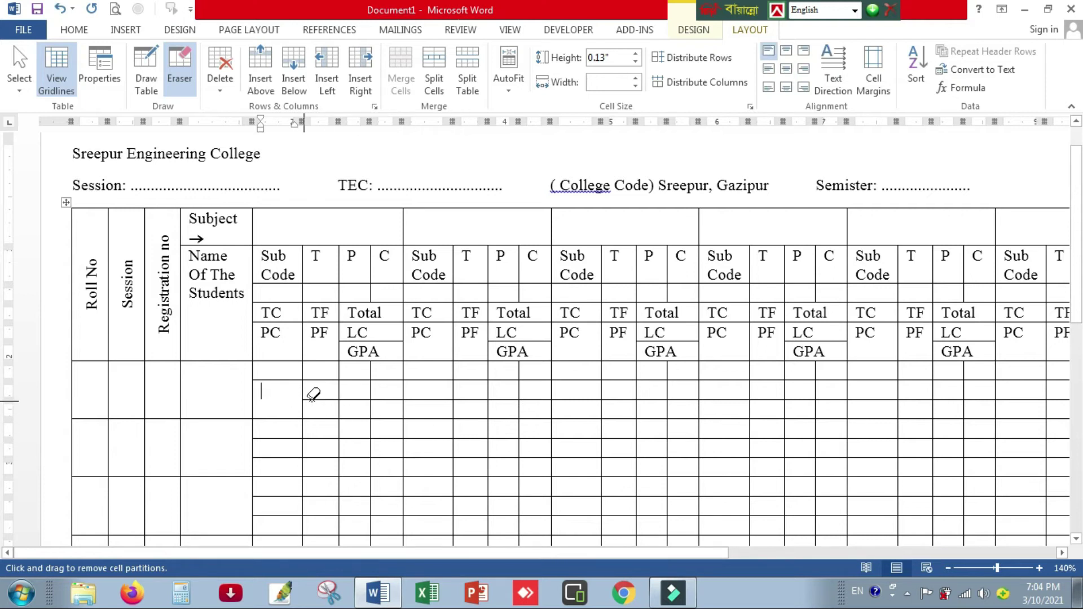
click(320, 399)
click(370, 388)
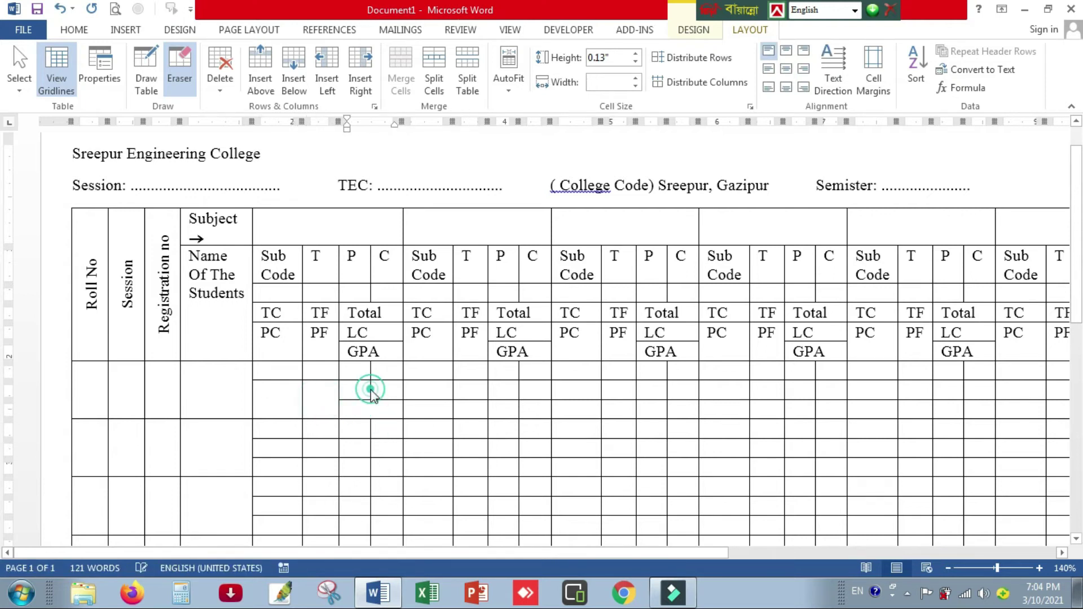
click(372, 372)
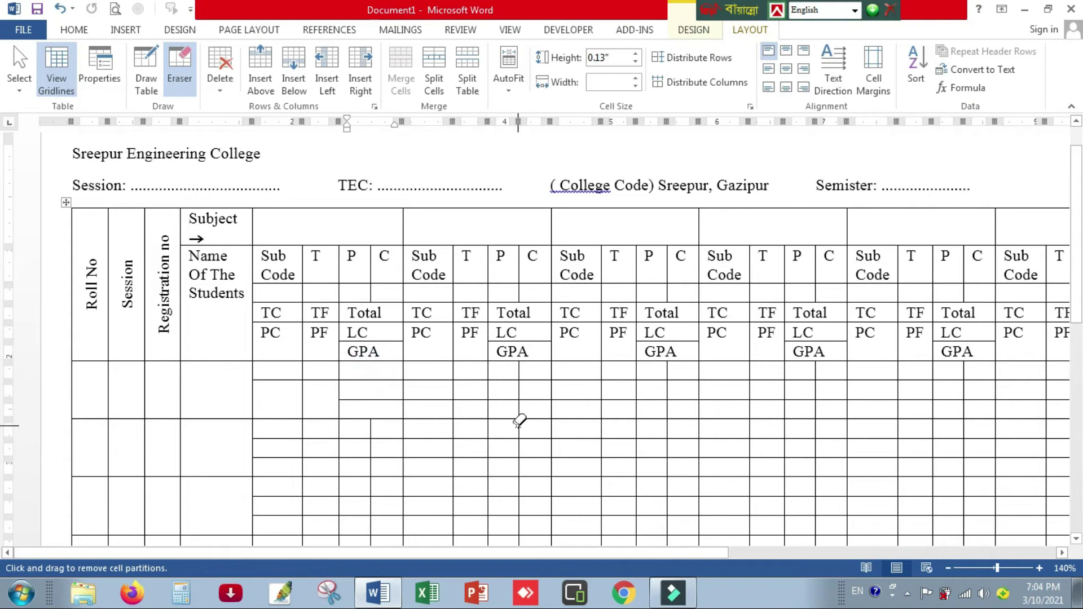
- Erase the same borders in the second and third column groups of the first student block
click(467, 399)
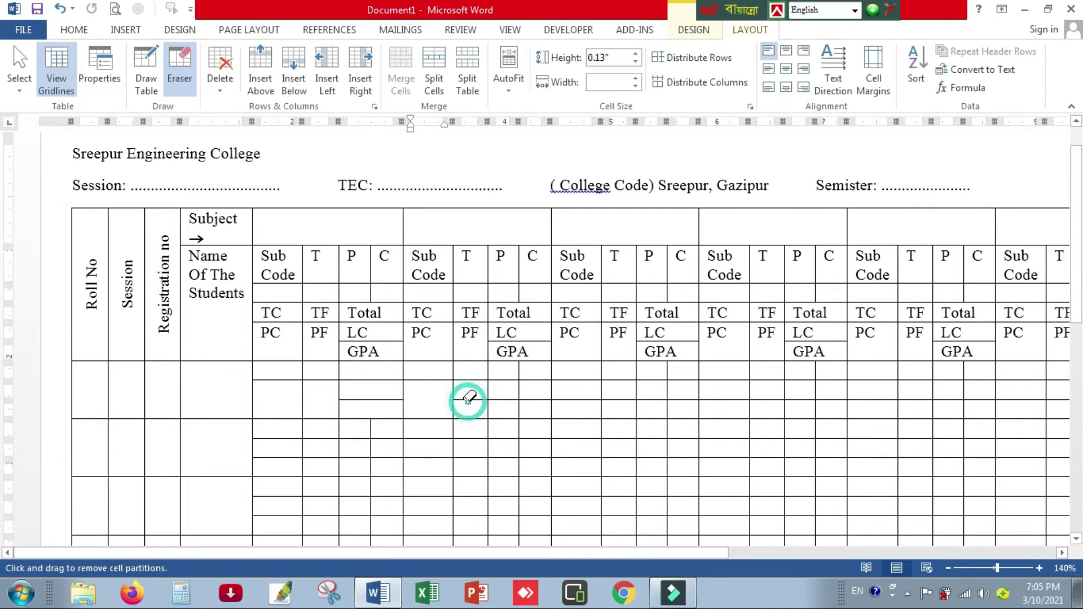
click(517, 387)
click(581, 383)
click(609, 398)
click(667, 409)
click(666, 372)
- Erase the matching borders in the fourth and fifth column groups of the first student block
click(739, 400)
click(817, 392)
click(875, 399)
click(915, 398)
click(964, 395)
- Finish the first student block by erasing borders in the sixth to eighth column groups and merging its cells in the last two columns
click(1020, 399)
click(1057, 399)
drag(678, 551, 1006, 550)
click(632, 369)
click(701, 390)
click(756, 399)
click(781, 389)
click(844, 401)
click(928, 407)
mouse_move(970, 395)
mouse_down()
mouse_move(973, 376)
mouse_move(1001, 375)
mouse_up()
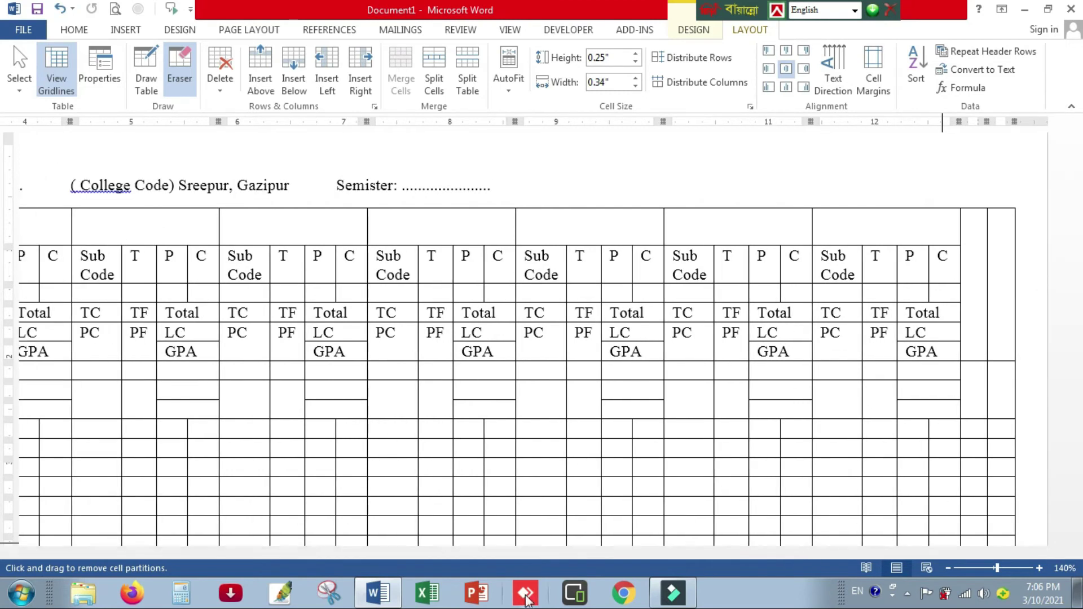
- Erase borders in the first five column groups of the second student block to repeat the first block's merged layout
scroll(285, 380, down, 1)
click(322, 406)
click(367, 373)
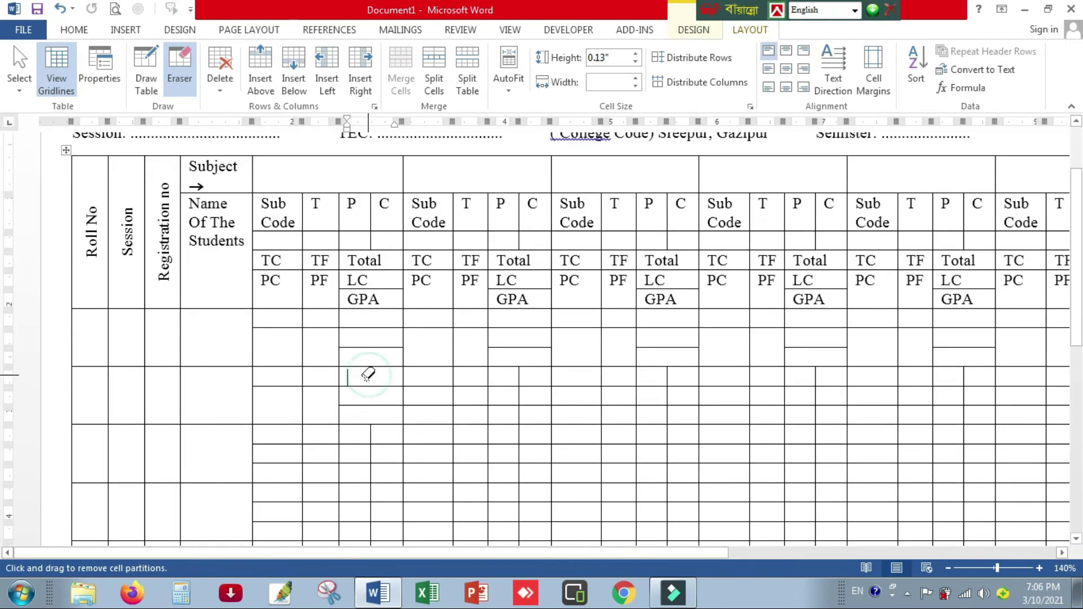
scroll(368, 374, down, 1)
click(666, 343)
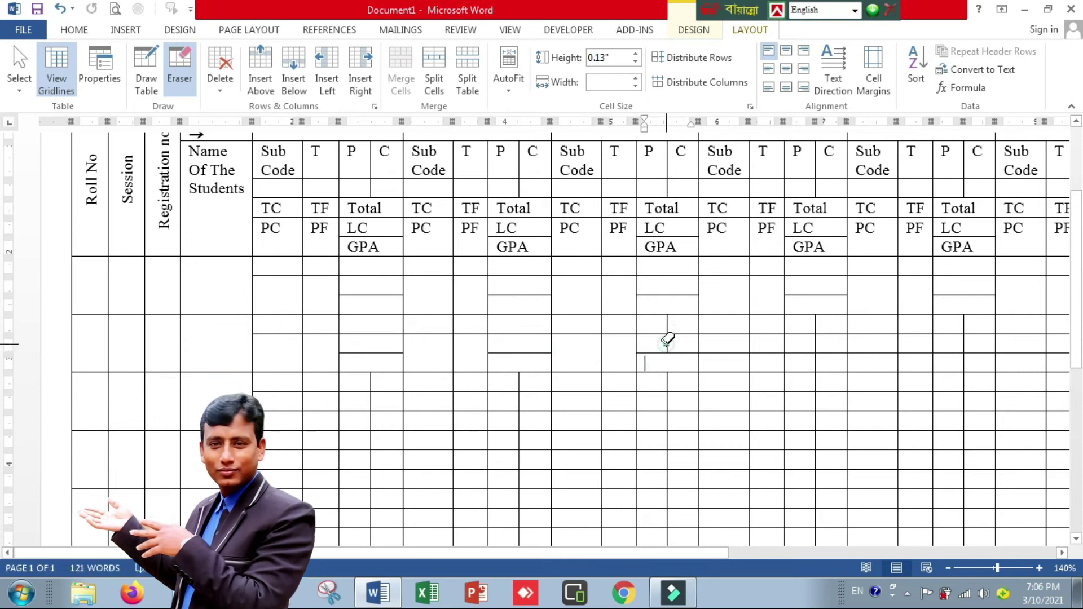
click(816, 361)
click(815, 326)
click(962, 364)
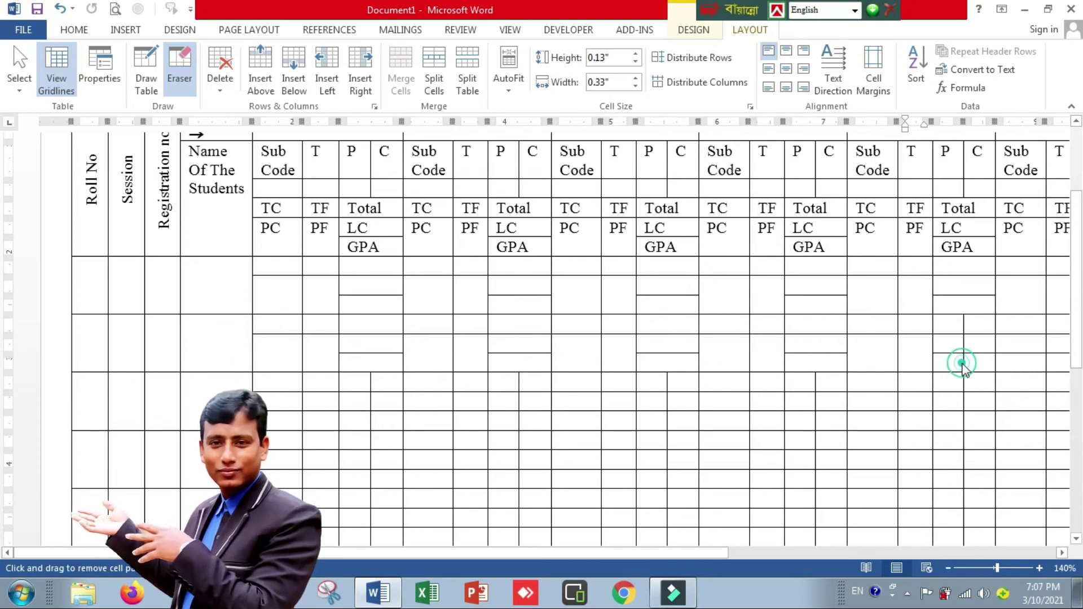
- Erase the matching borders in the second student block's sixth to eighth column groups and its last two columns
scroll(1027, 350, right, 5)
click(630, 326)
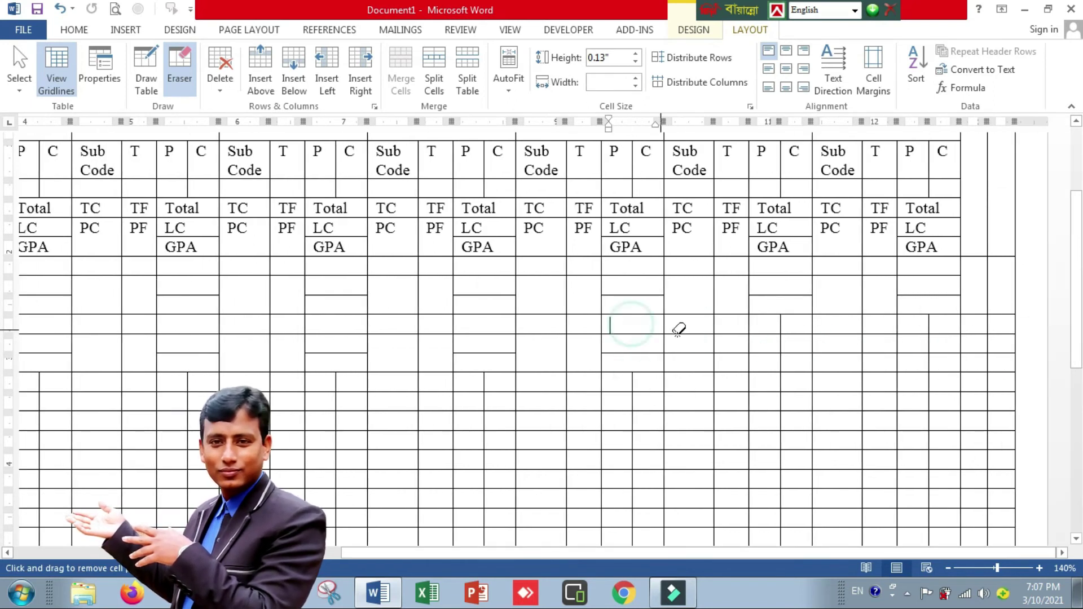
click(779, 326)
click(929, 345)
click(961, 343)
click(981, 335)
- Erase borders in the first five column groups of the third student block to give it the same merged layout
scroll(1007, 416, left, 5)
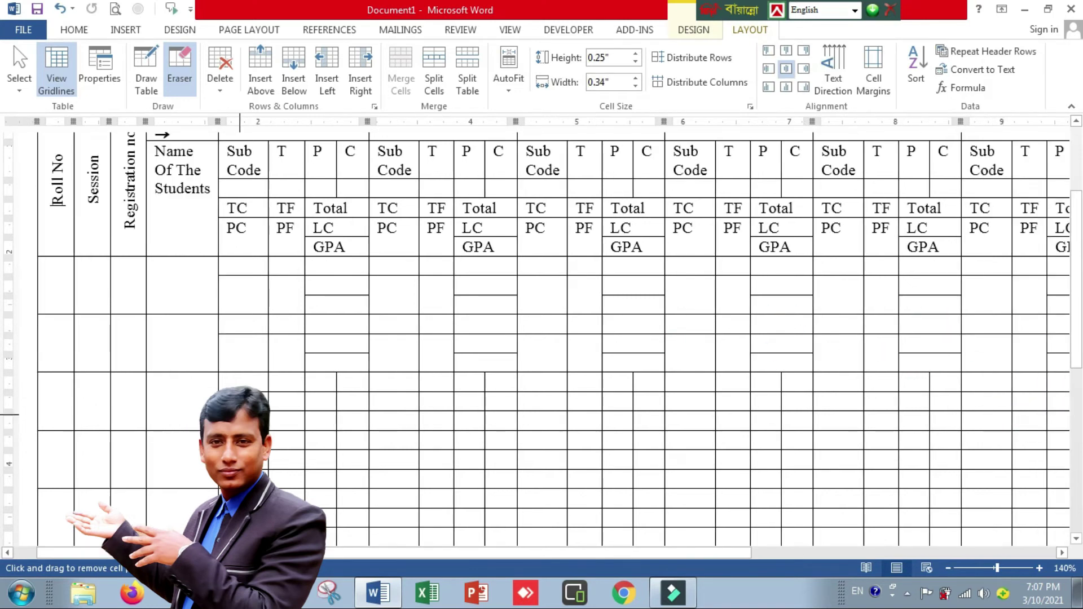
click(339, 395)
click(485, 402)
click(485, 397)
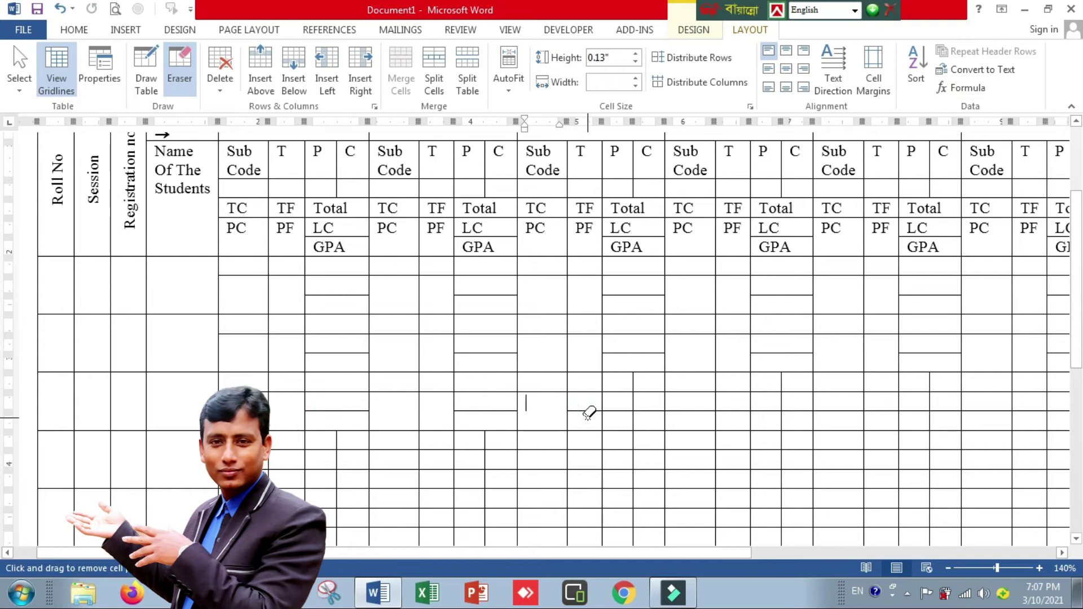
click(634, 398)
click(784, 401)
click(930, 417)
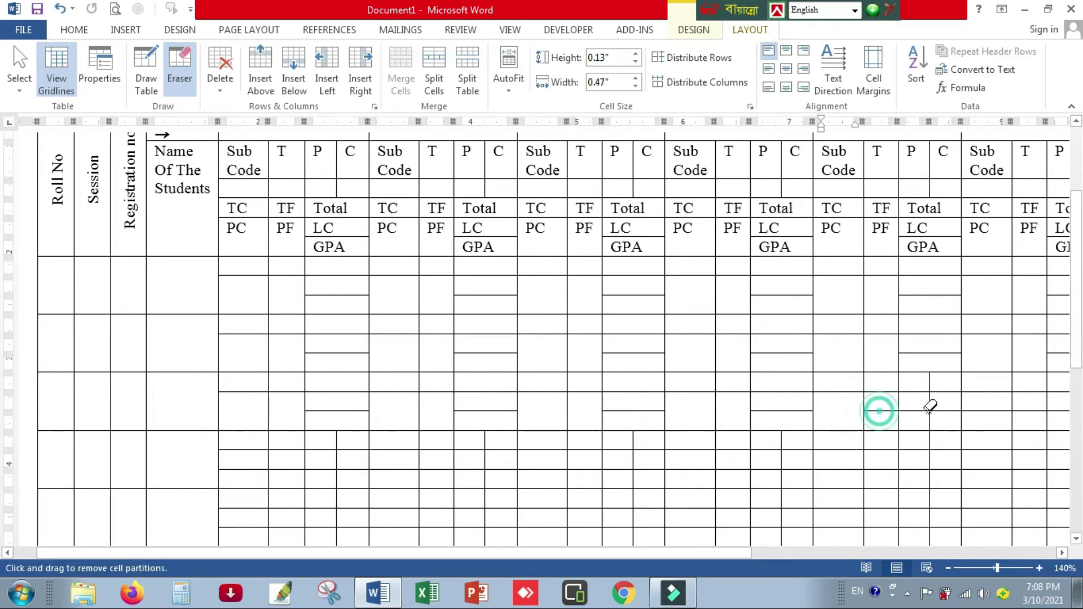
- Erase the matching borders across the first five column groups of the fourth student block and start on its sixth group
mouse_move(239, 469)
mouse_down()
mouse_move(302, 469)
mouse_move(338, 437)
mouse_up()
drag(488, 476, 485, 438)
mouse_move(522, 469)
mouse_down()
mouse_move(598, 469)
mouse_move(633, 438)
mouse_up()
drag(671, 469, 748, 469)
drag(860, 470, 817, 469)
drag(931, 472, 930, 435)
drag(966, 470, 1055, 469)
- Erase the matching borders in the first five column groups of the fifth student block
scroll(254, 413, down, 3)
mouse_move(254, 420)
mouse_down()
mouse_move(305, 423)
mouse_move(338, 391)
mouse_move(451, 420)
mouse_move(488, 395)
mouse_move(598, 423)
mouse_move(633, 390)
mouse_up()
mouse_move(671, 423)
mouse_down()
mouse_move(747, 423)
mouse_move(784, 392)
mouse_move(897, 423)
mouse_move(929, 391)
mouse_up()
- Erase the remaining borders in the third student block's sixth to eighth column groups and last two columns
click(776, 553)
drag(643, 313, 636, 273)
drag(780, 295, 781, 274)
mouse_move(844, 304)
mouse_down()
mouse_move(895, 294)
mouse_move(928, 272)
mouse_move(974, 309)
mouse_up()
- Erase the remaining borders in the fourth and fifth student blocks' sixth to eighth groups and last two columns, and leave the Eraser
drag(632, 372, 629, 336)
drag(633, 430, 634, 392)
drag(781, 361, 781, 334)
click(781, 411)
click(923, 421)
click(1009, 443)
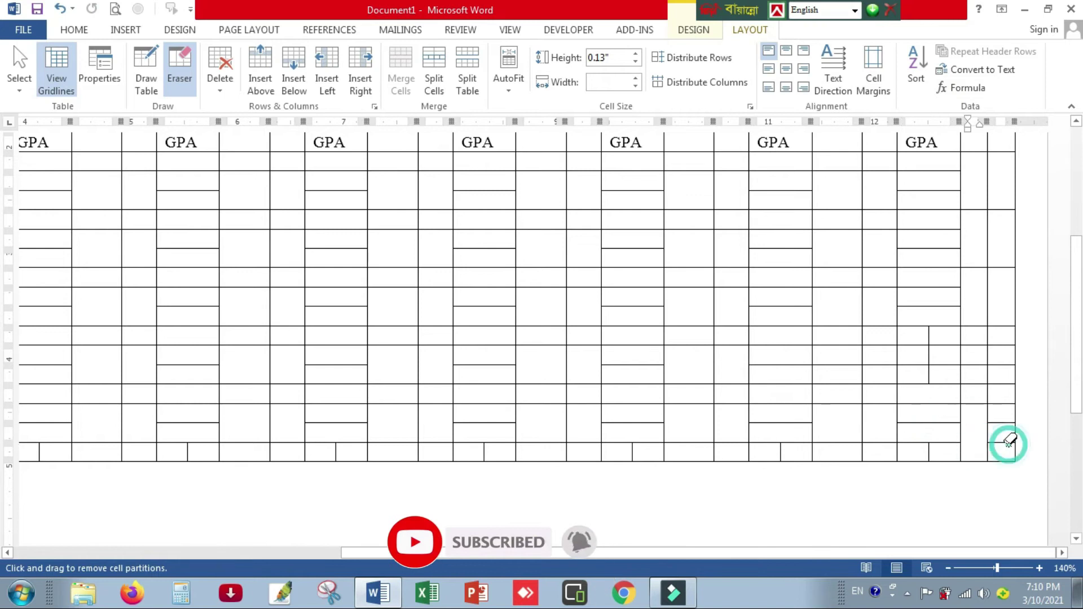
drag(931, 365, 928, 334)
click(975, 363)
scroll(953, 491, down, 5)
scroll(733, 525, up, 3)
click(570, 497)
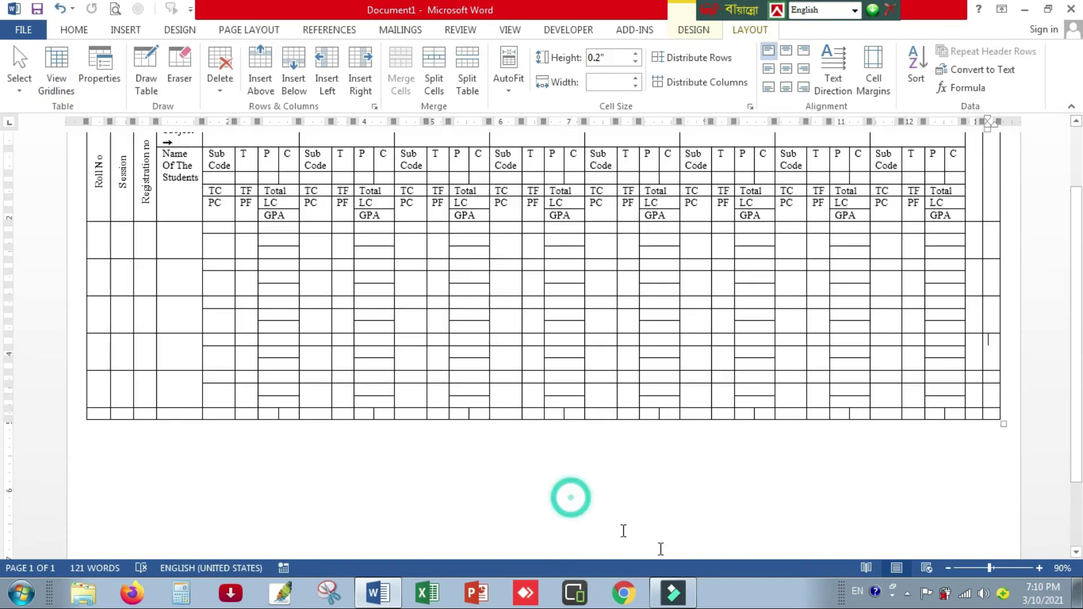
- Narrow the Roll No, Session and Registration no columns to leave more width for the "Name Of The Students" column
scroll(829, 473, up, 2)
scroll(395, 338, up, 3)
click(188, 231)
drag(86, 317, 135, 308)
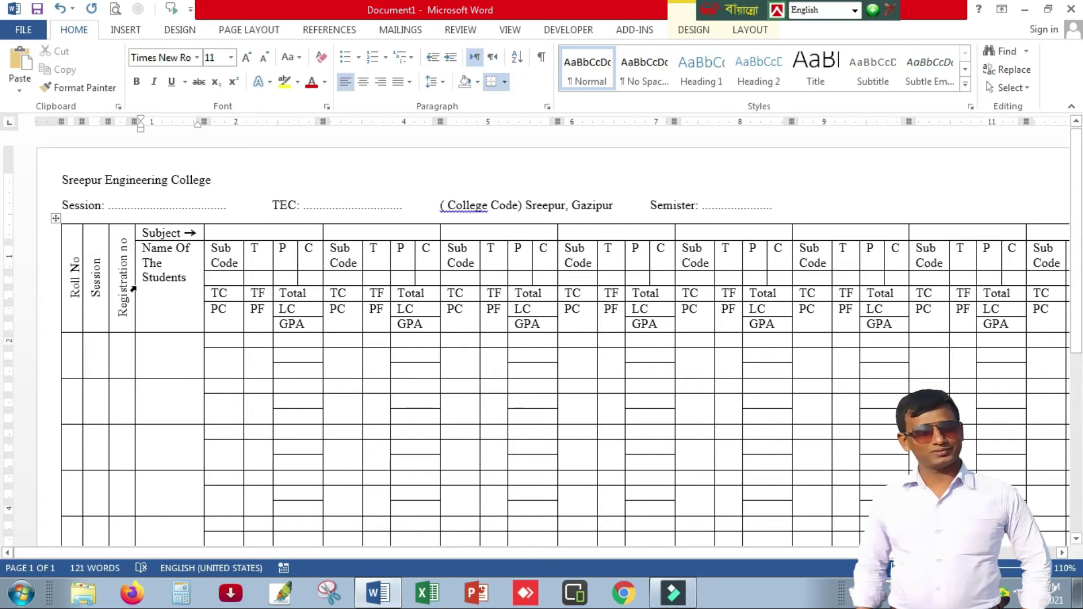
drag(133, 280, 120, 294)
click(157, 257)
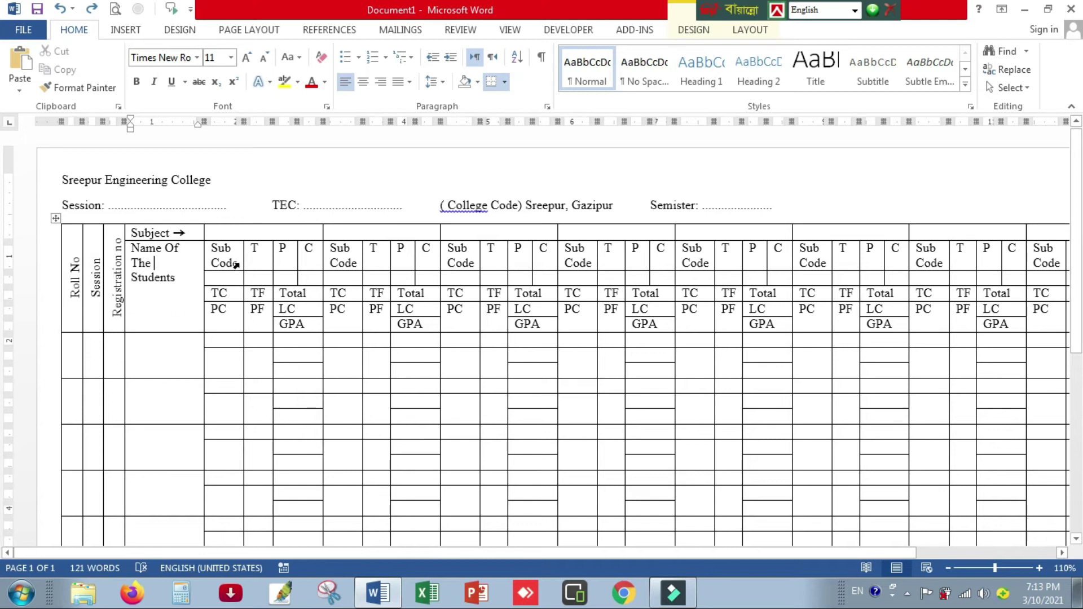
- Make two header rows taller by adding two blank lines in the first subject cell and in the cell below the first "Sub Code"
click(226, 233)
key(Return)
key(Return)
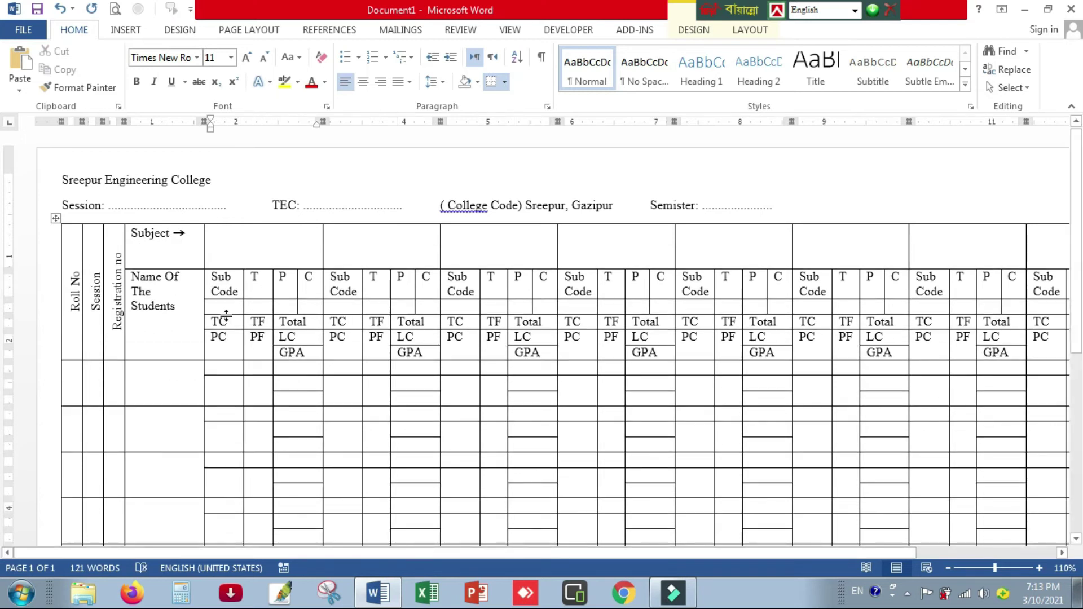
click(225, 312)
key(Return)
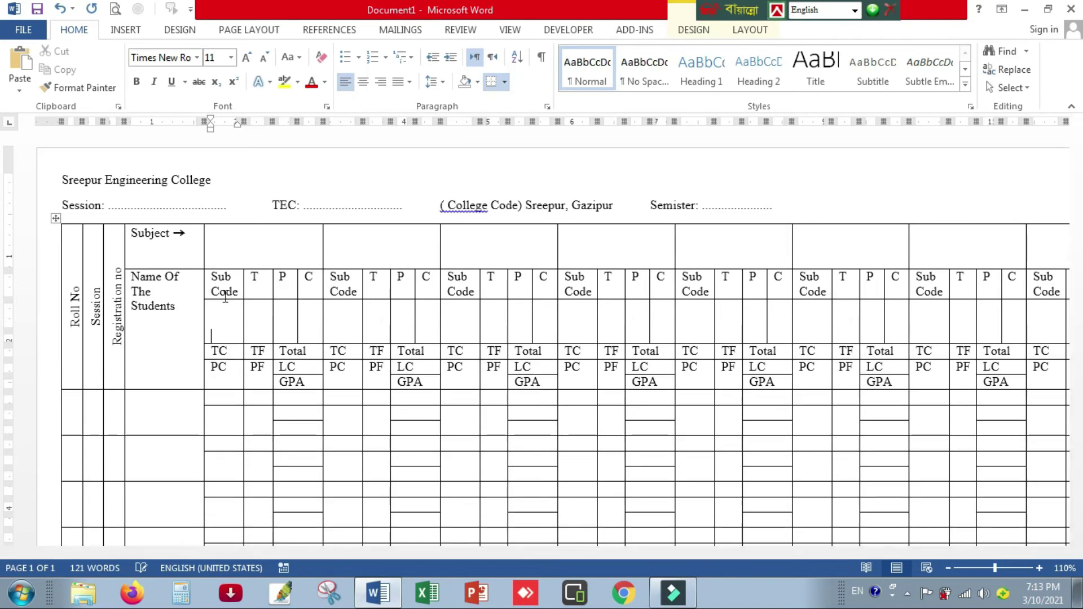
key(Return)
- Select the entire table and center the text in all its cells
scroll(172, 241, down, 1)
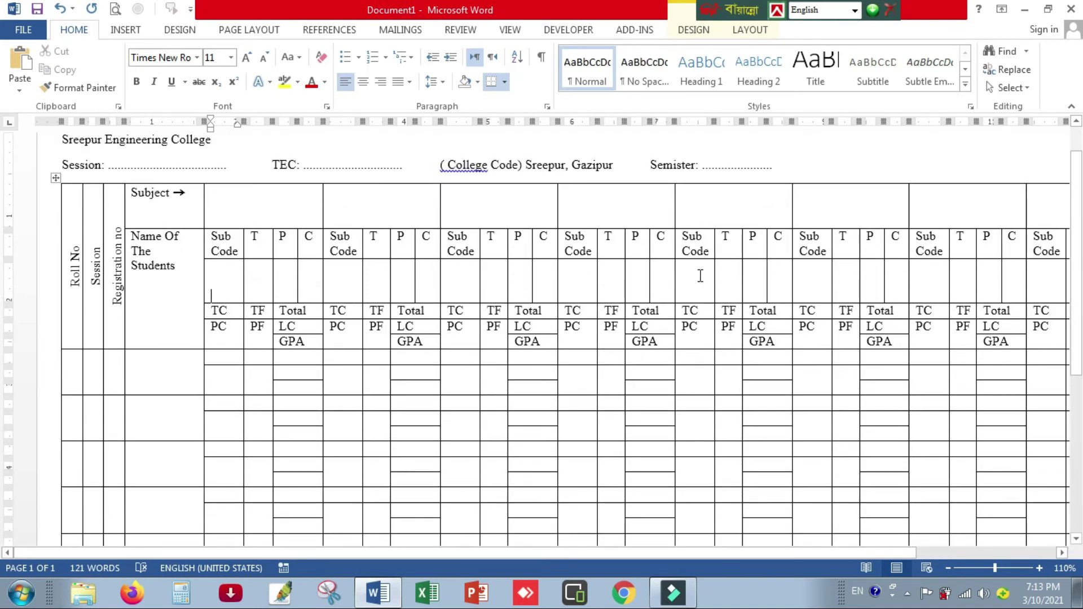
scroll(700, 275, down, 7)
scroll(701, 274, up, 8)
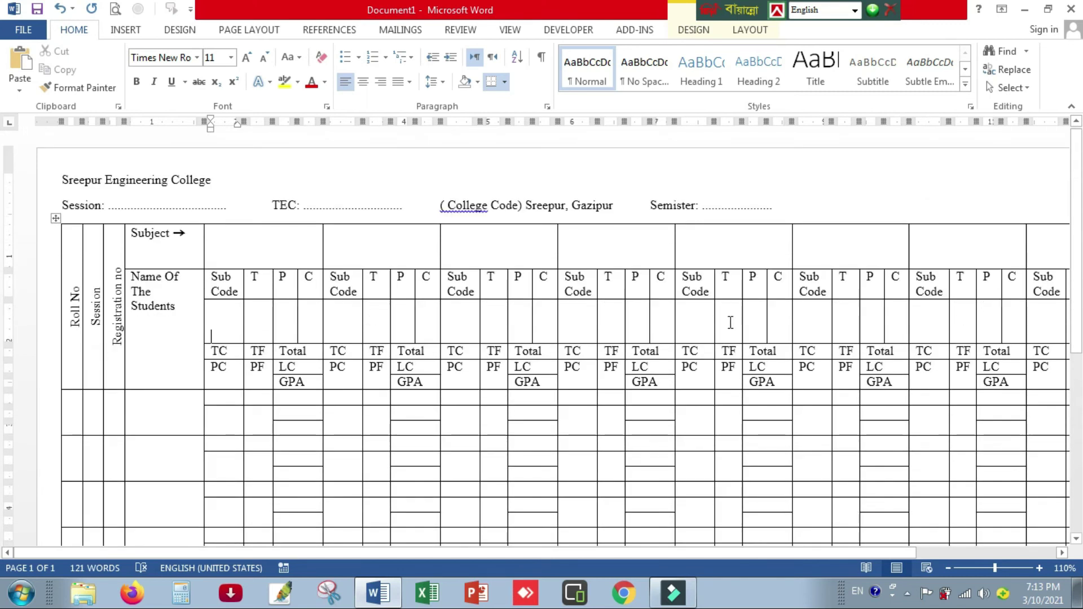
click(56, 218)
click(74, 242)
mouse_move(73, 242)
mouse_down()
mouse_move(556, 361)
mouse_move(750, 511)
mouse_move(903, 542)
mouse_move(1043, 541)
mouse_move(1011, 443)
mouse_up()
scroll(448, 397, up, 4)
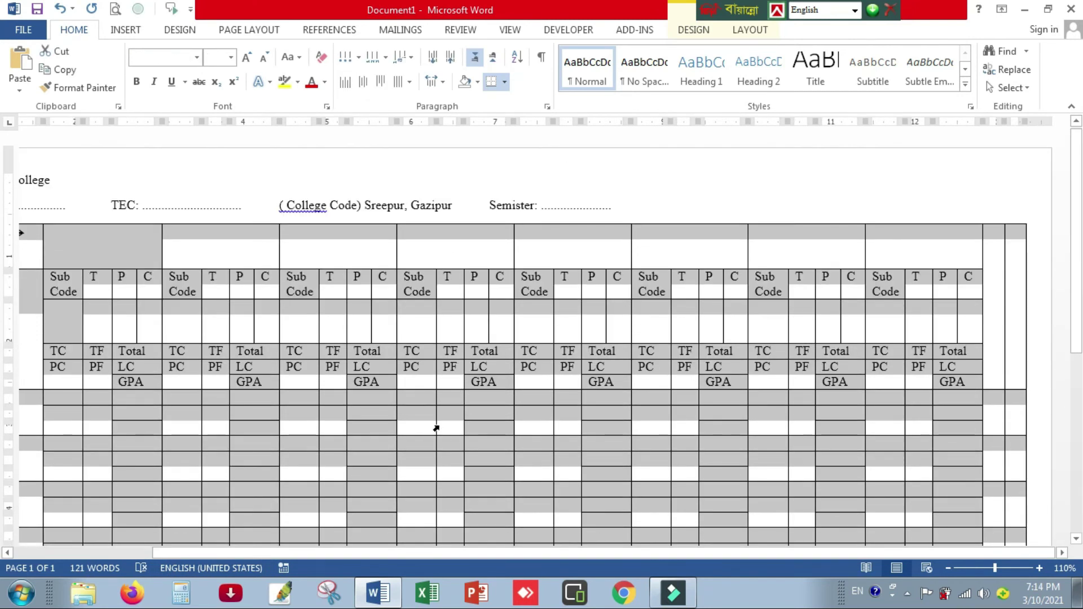
key(ctrl+e)
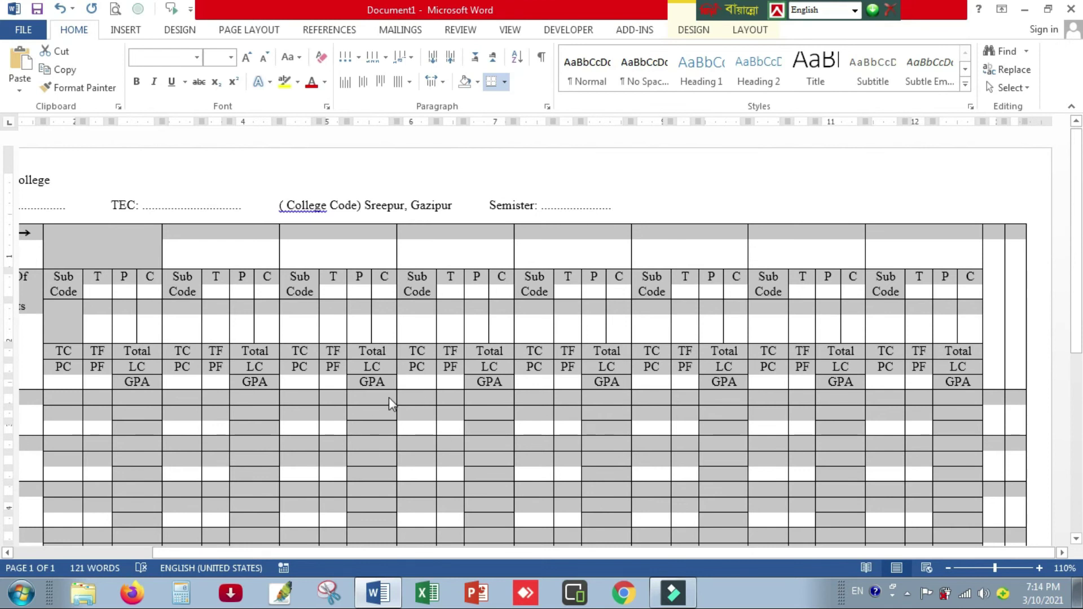
click(422, 397)
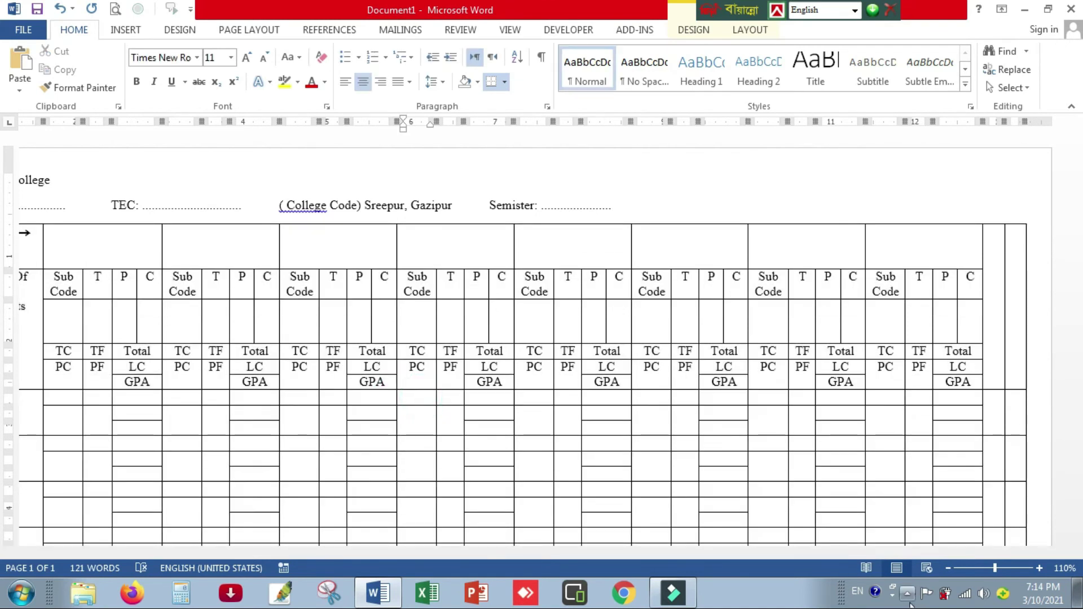
drag(435, 554, 225, 543)
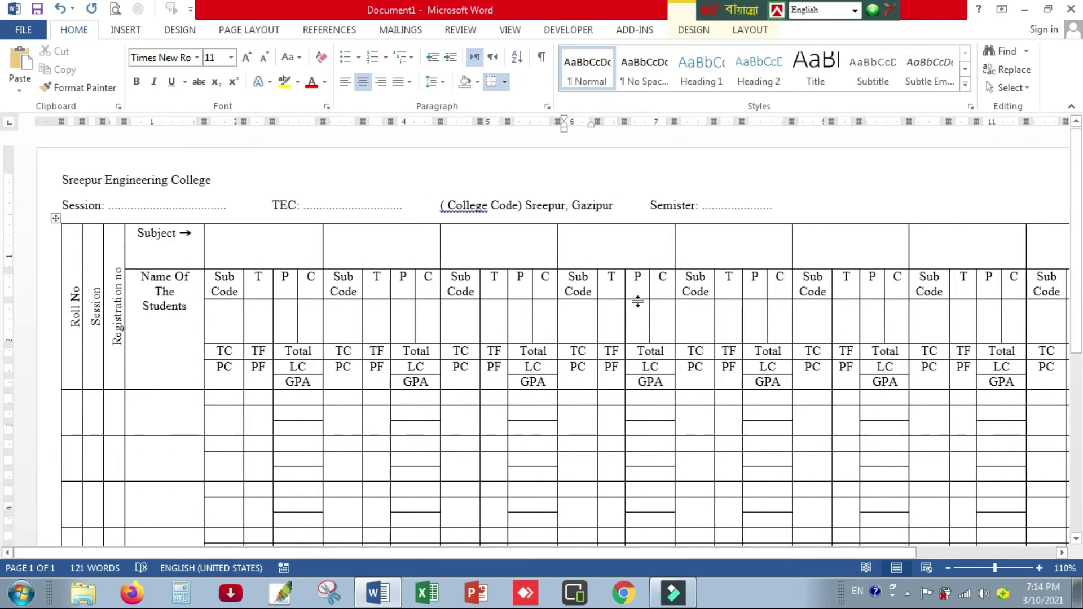
- Center the two heading lines above the table and increase their font size to 17 pt
click(768, 210)
scroll(838, 372, down, 2)
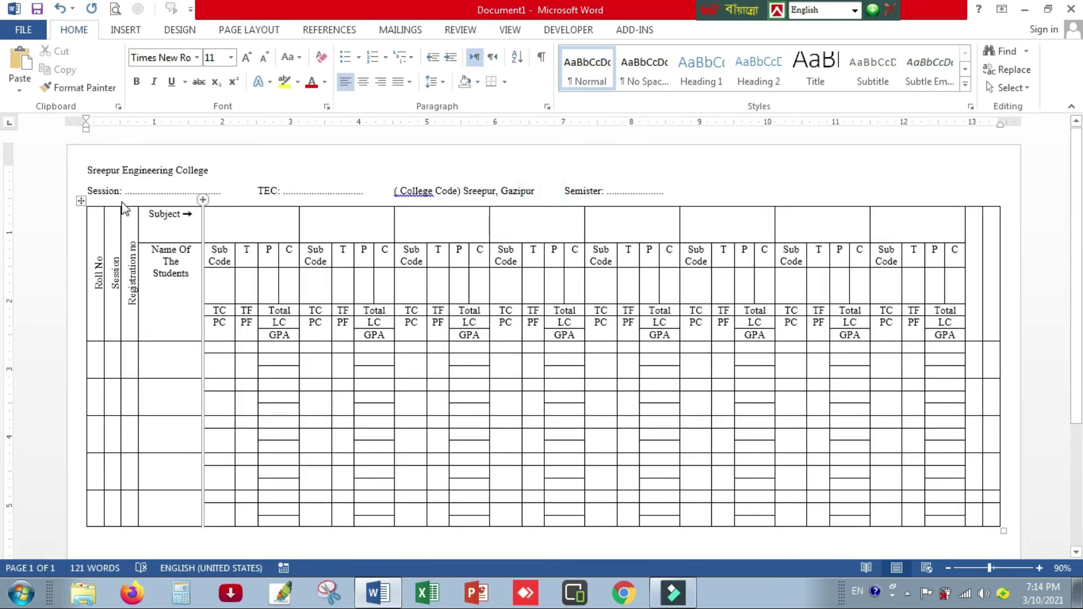
drag(70, 169, 71, 192)
click(362, 82)
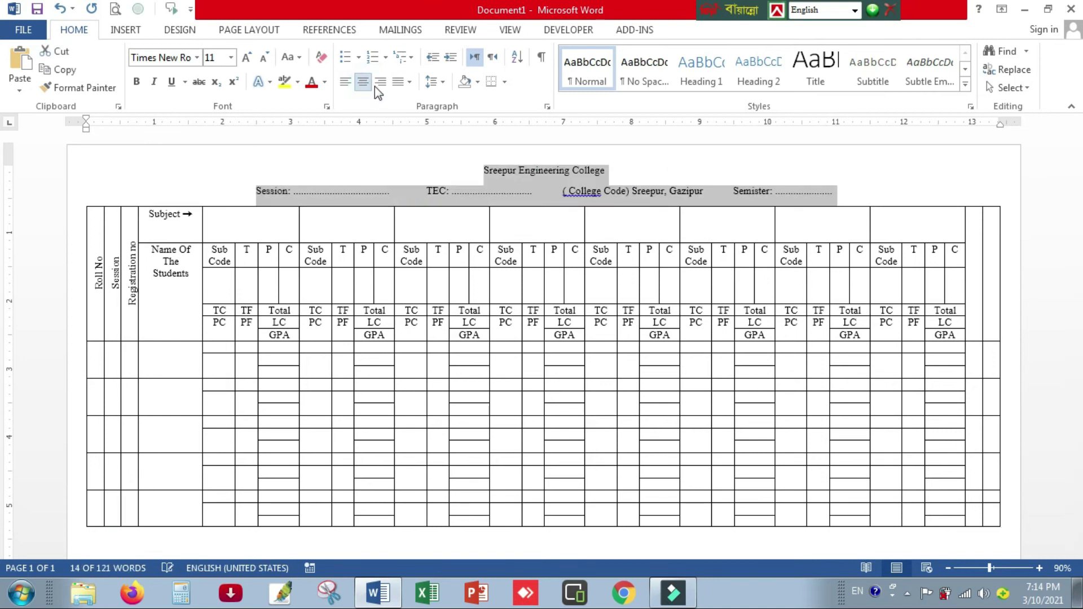
key(ctrl+shift+period)
key(ctrl+shift+period)
key(ctrl+shift+period)
key(ctrl+shift+period)
- Enlarge the "Sreepur Engineering College" title beyond the size of the line below it
drag(649, 174, 448, 176)
key(ctrl+shift+period)
key(ctrl+shift+period)
key(ctrl+shift+period)
key(ctrl+shift+period)
- Shorten the dotted blanks after "Session:" and "TEC:" so the second heading line fits on one line
click(303, 212)
key(BackSpace)
key(BackSpace)
key(BackSpace)
key(BackSpace)
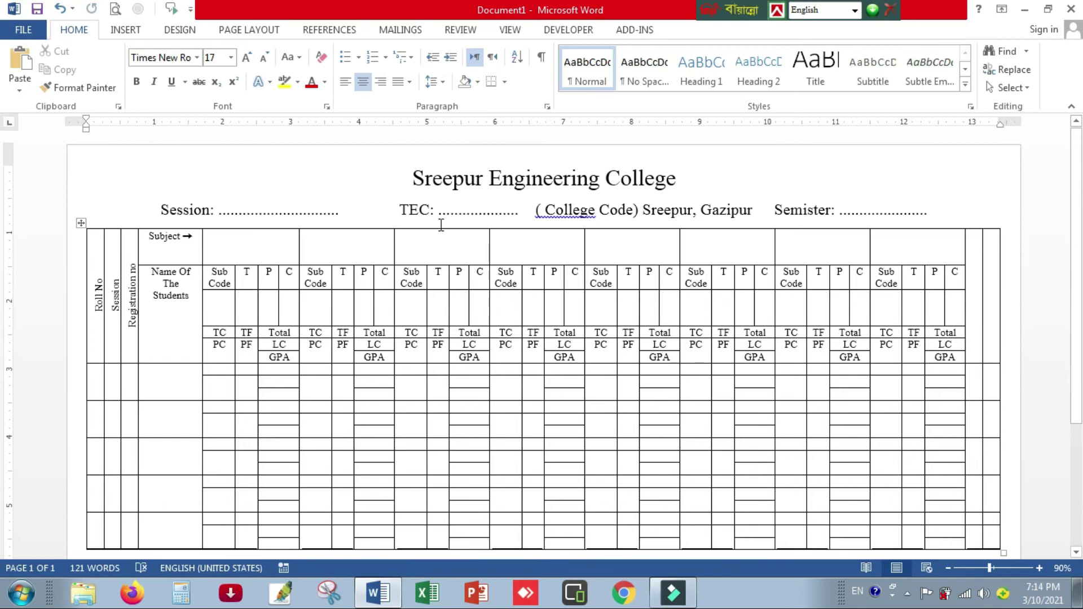
key(BackSpace)
key(BackSpace)
key(BackSpace)
key(BackSpace)
key(BackSpace)
key(BackSpace)
- Move "( College Code) Sreepur, Gazipur" out of the Session line onto its own line directly below the college title
drag(738, 211, 519, 214)
key(ctrl+c)
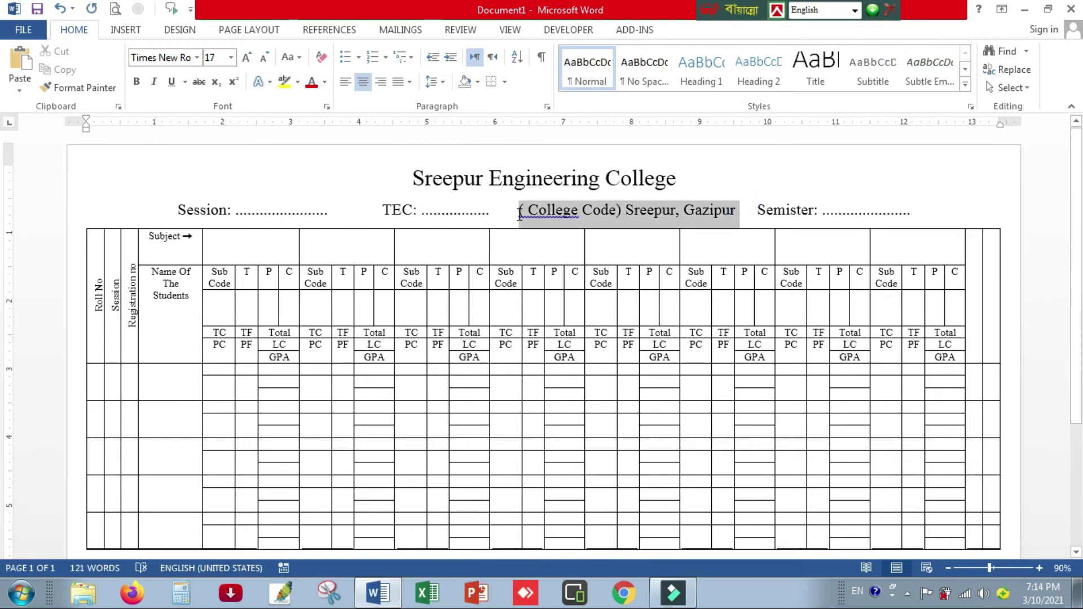
key(Delete)
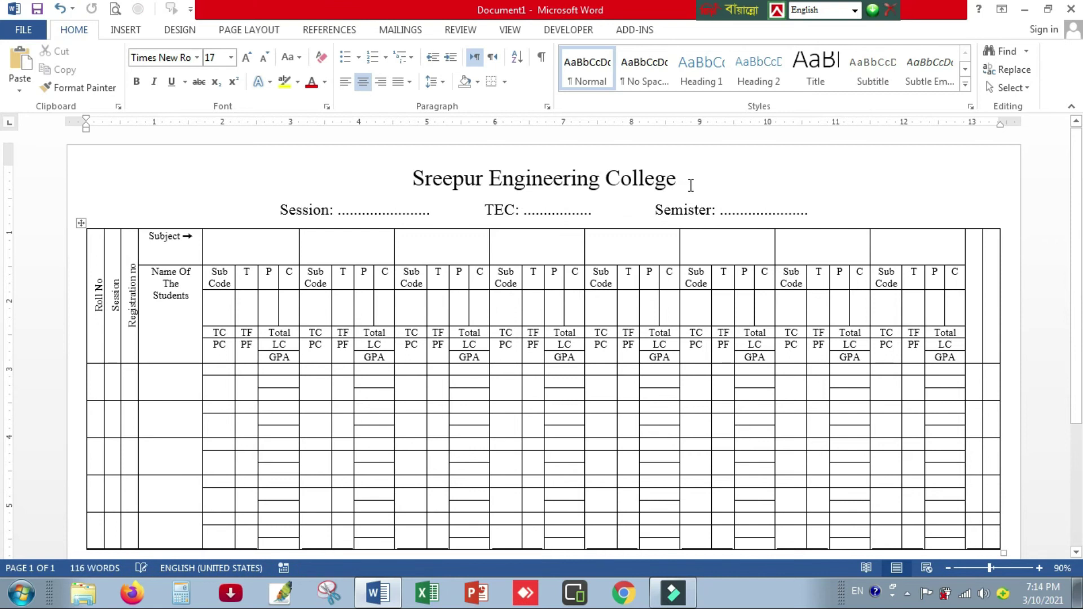
click(269, 215)
key(Return)
click(510, 210)
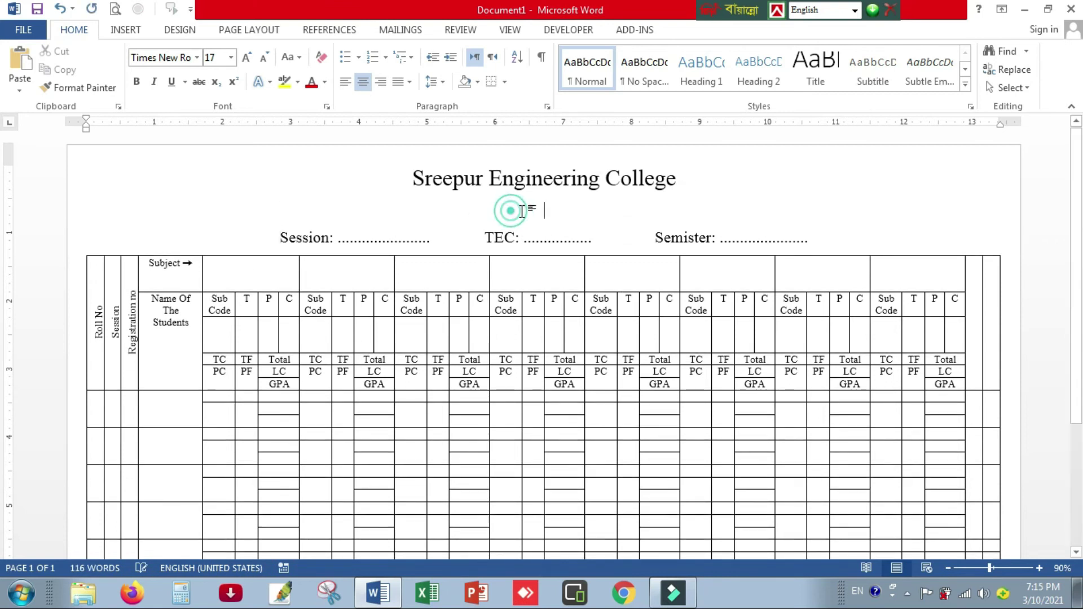
key(ctrl+v)
- Enlarge the "( College Code) Sreepur, Gazipur" line and make it and the college title bold
drag(665, 211, 427, 208)
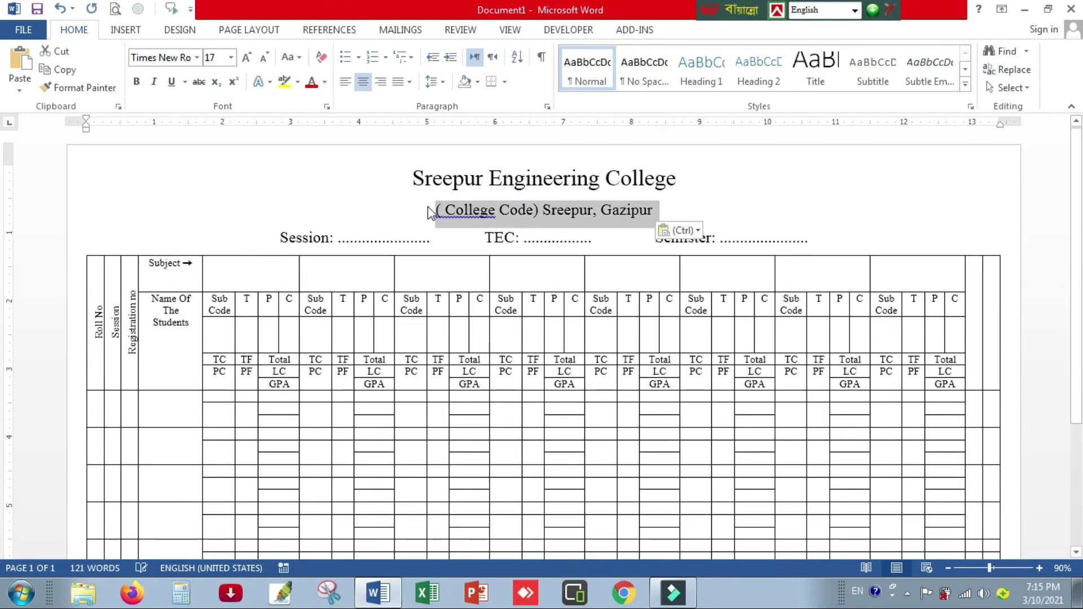
key(ctrl+shift+Up)
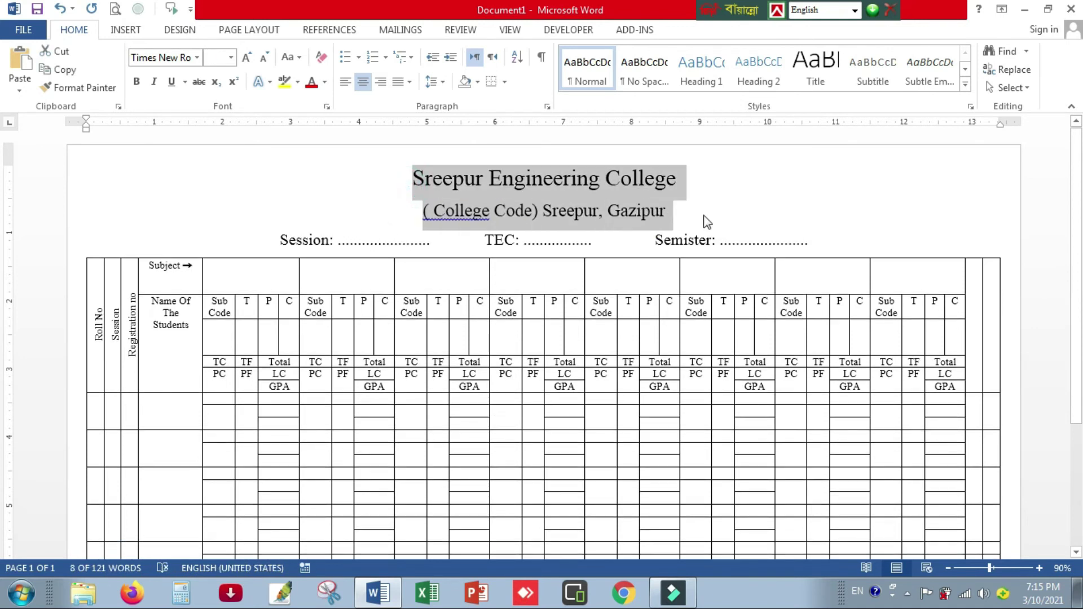
key(ctrl+b)
click(709, 196)
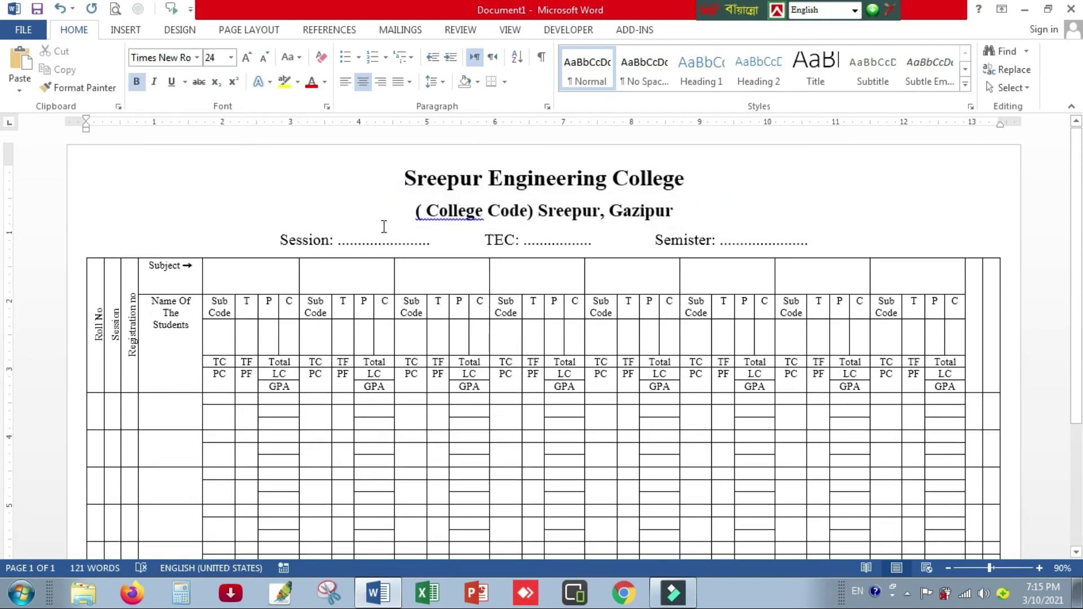
- Increase the font size of the Session, TEC and Semister line to 21 pt
drag(384, 226, 867, 241)
key(ctrl+bracketright)
key(ctrl+bracketright)
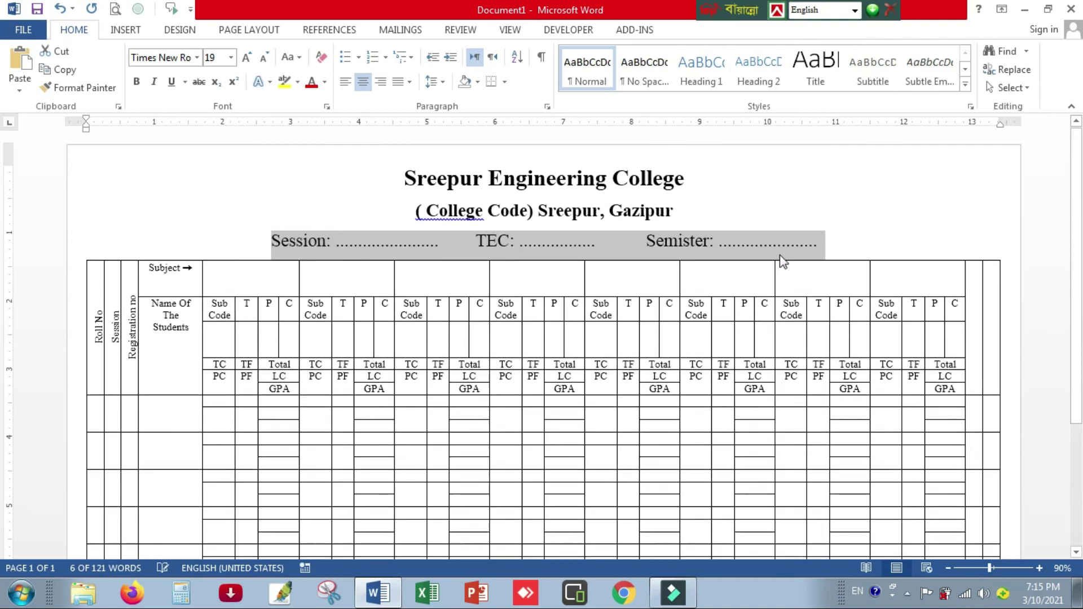
key(ctrl+bracketright)
key(ctrl+bracketright)
- Lengthen the dotted blanks after "Session:", "TEC:" and "Semister:" with additional dots
click(375, 252)
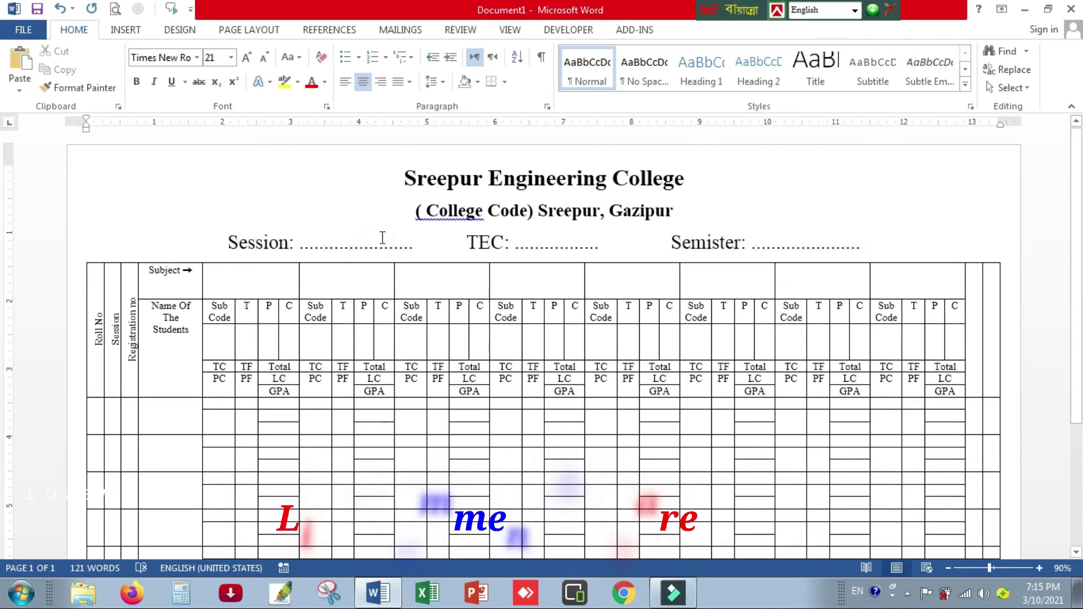
text(..........)
click(556, 244)
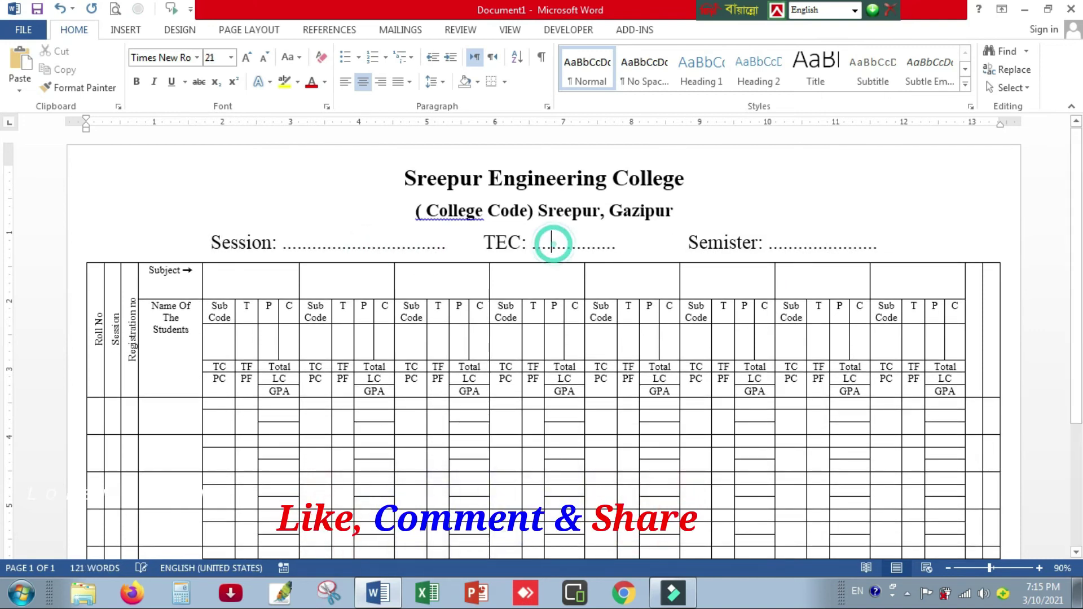
text(.......)
click(825, 244)
text(............)
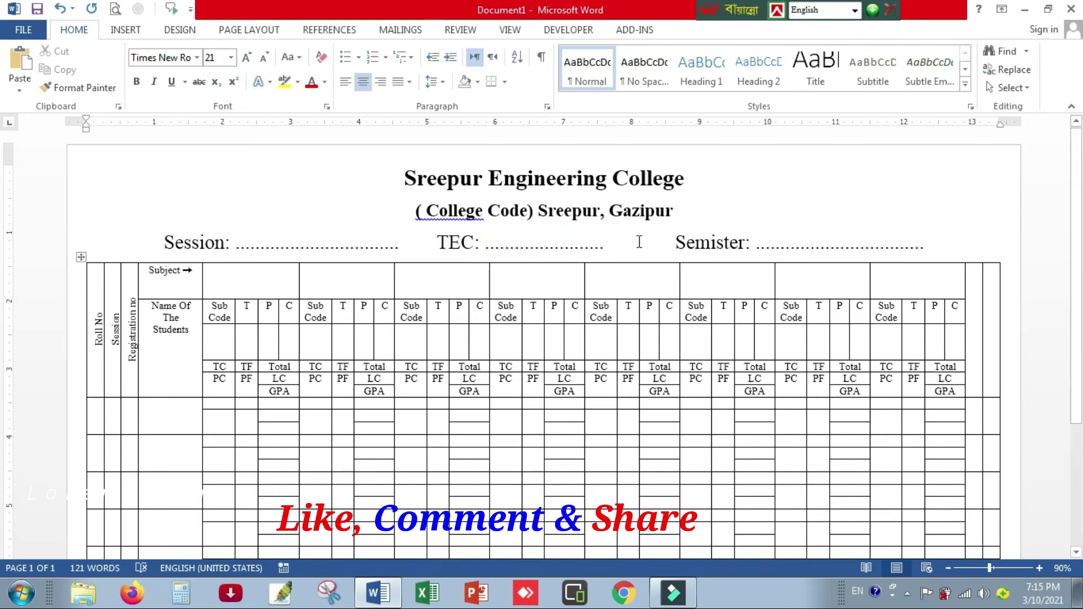
- Apply a green grid table style with a solid header row and banded rows to the table, and check it
click(254, 282)
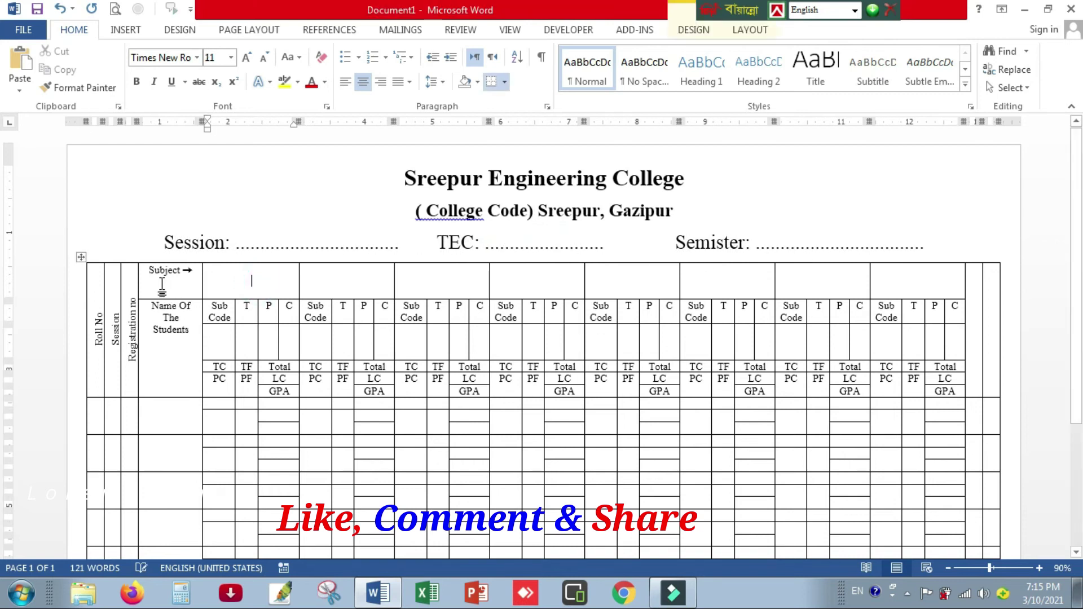
click(252, 285)
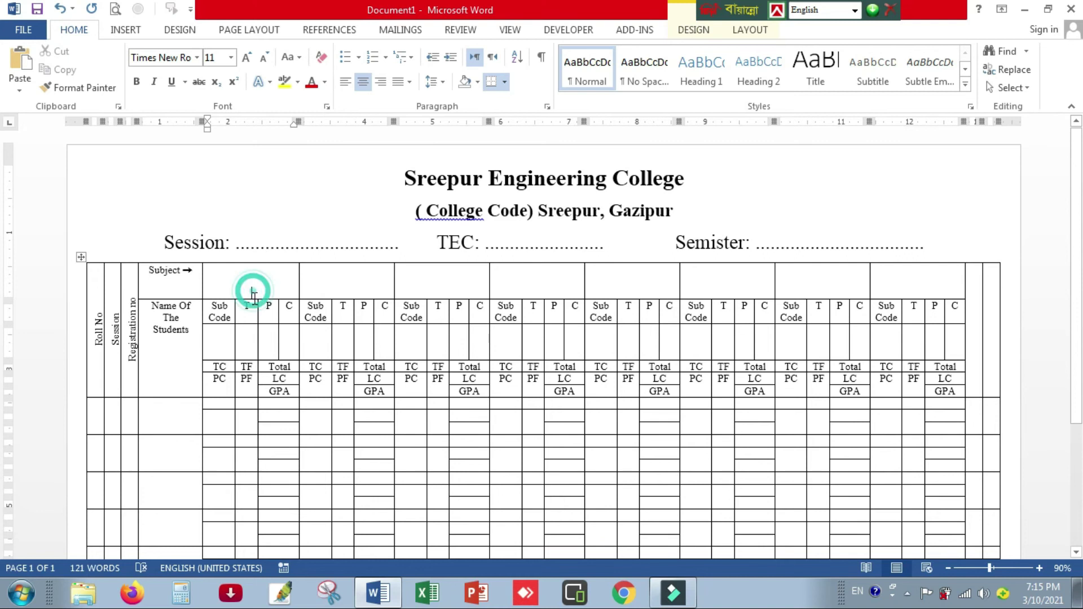
drag(97, 281, 965, 402)
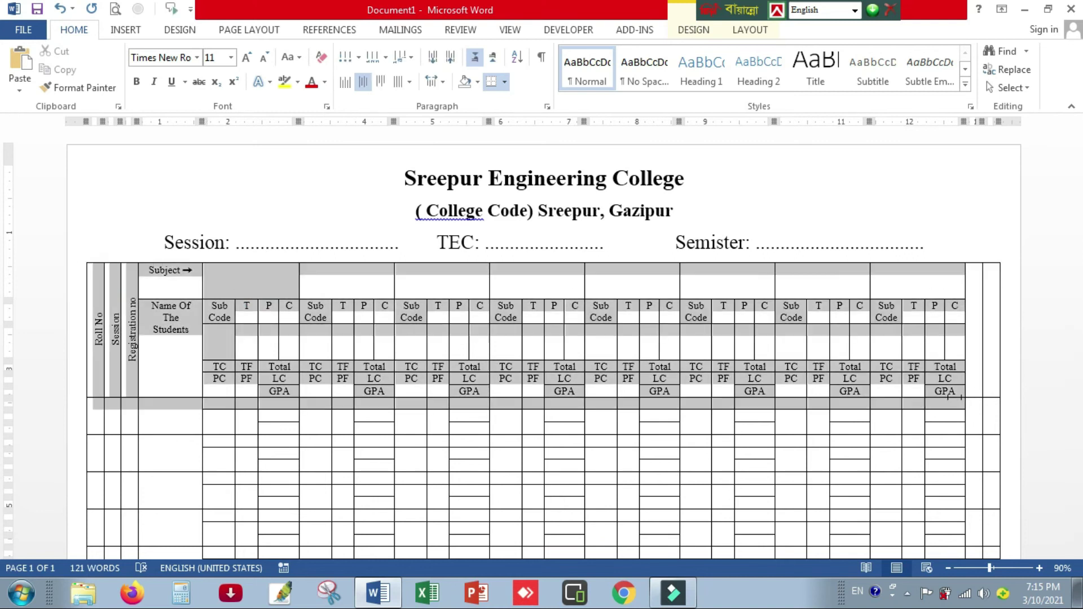
click(698, 29)
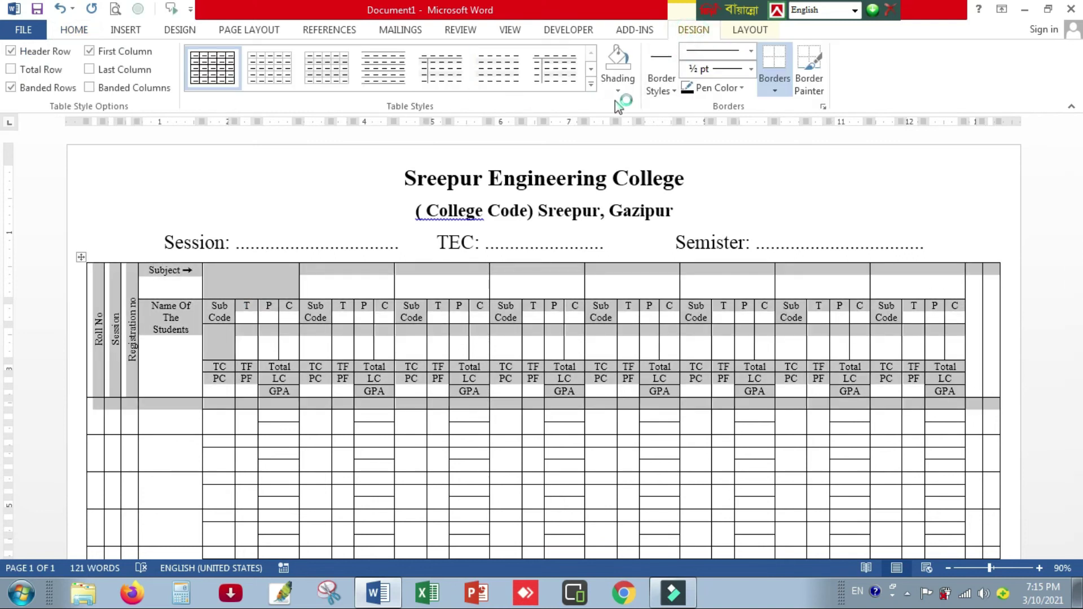
click(591, 84)
click(576, 310)
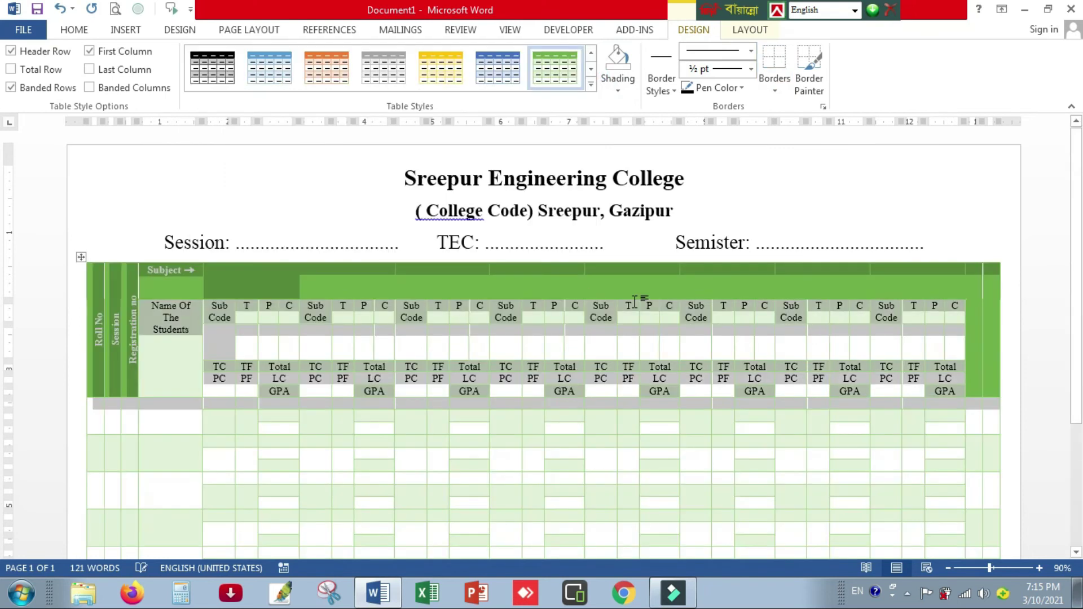
click(979, 239)
scroll(786, 275, down, 3)
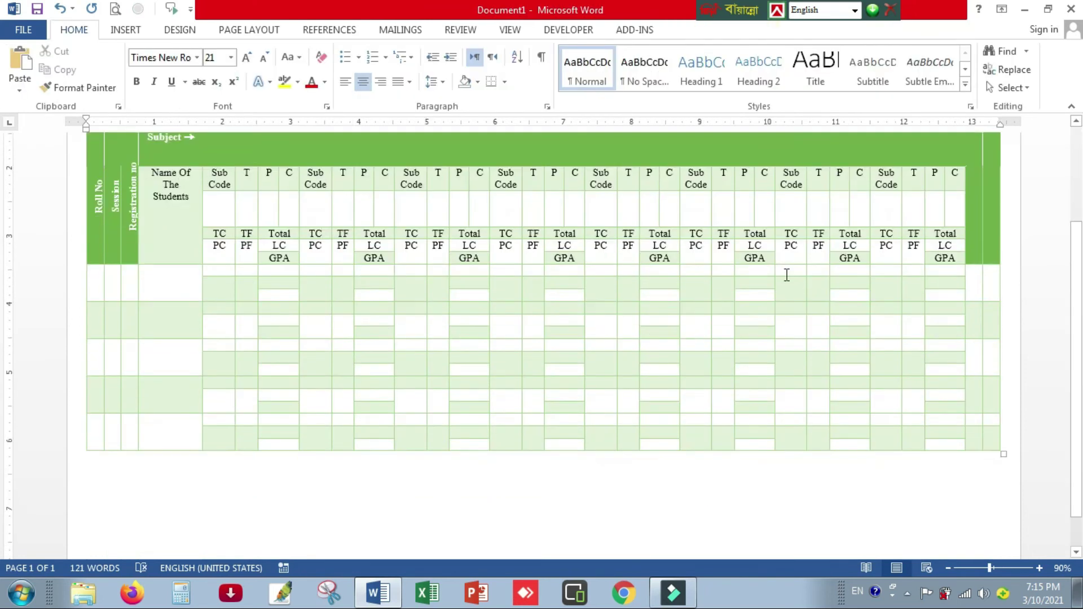
scroll(786, 274, up, 2)
- Select the whole table and apply the gold Grid Table 5 Dark style
click(81, 224)
click(693, 30)
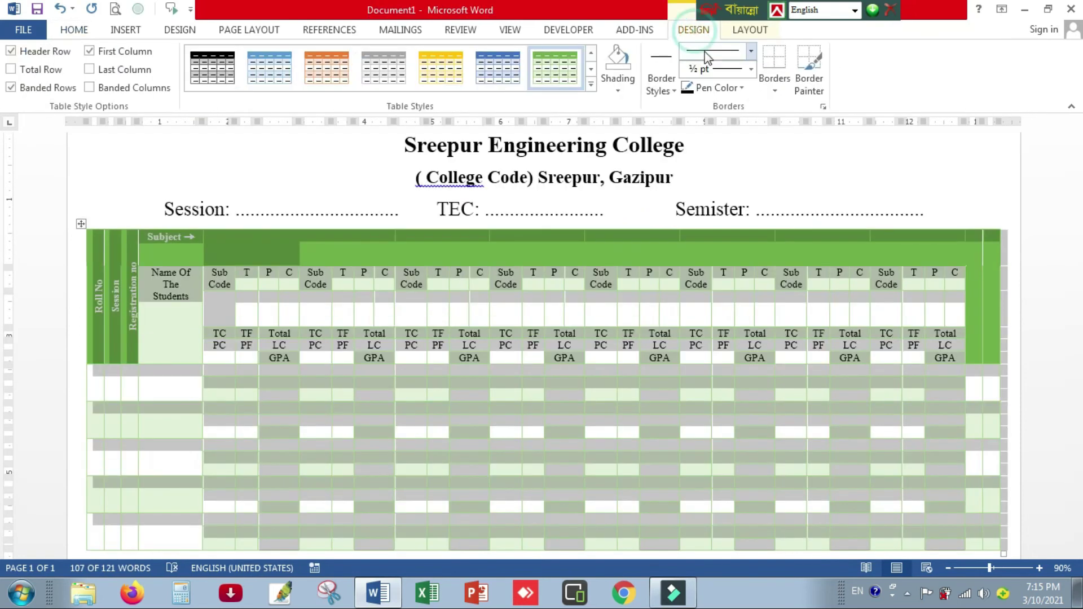
click(590, 86)
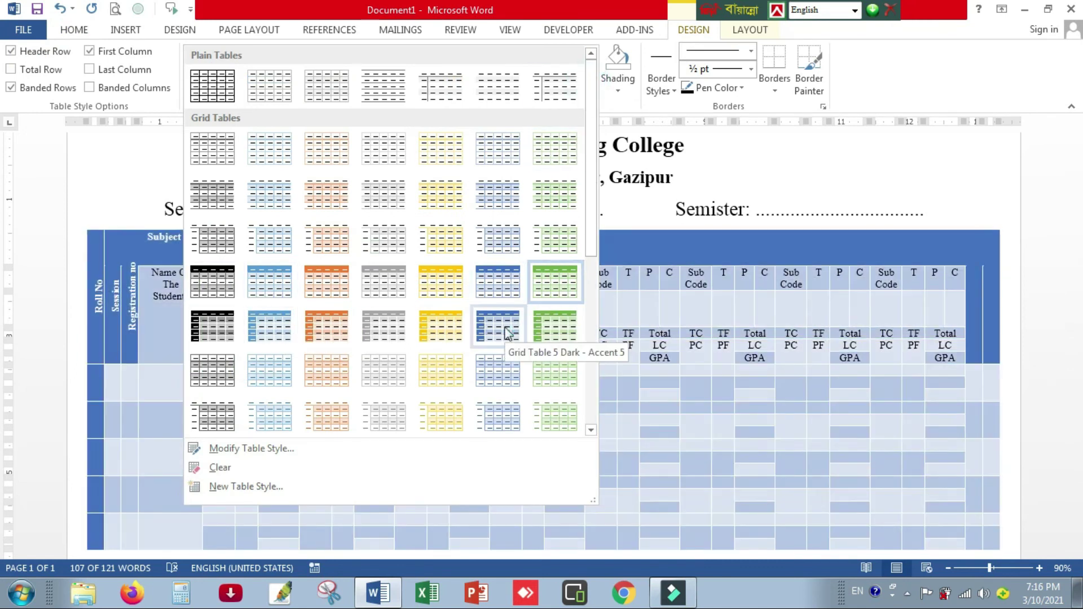
click(430, 331)
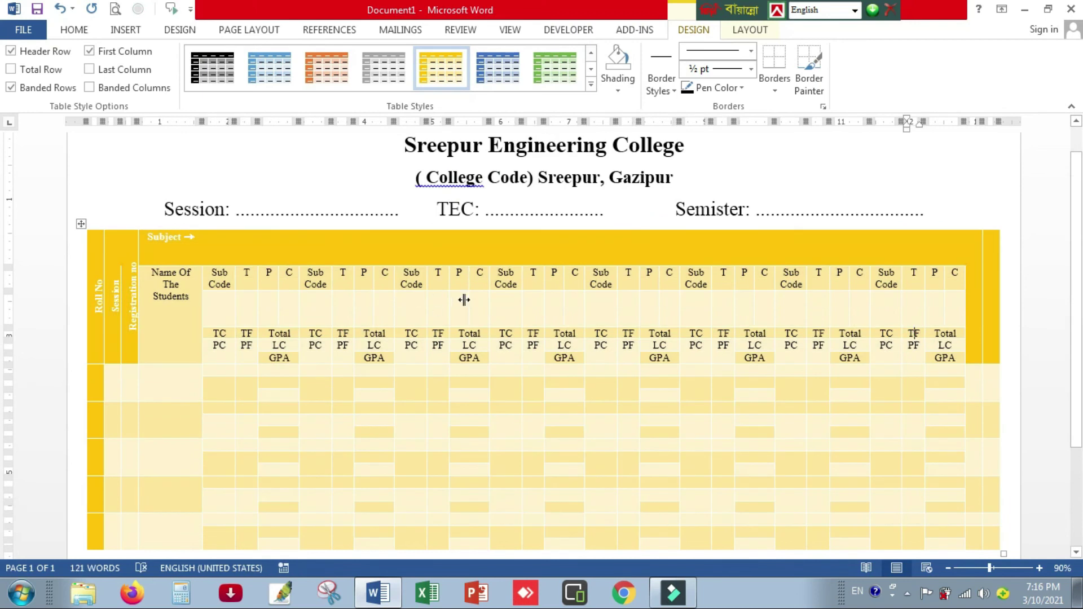
click(422, 259)
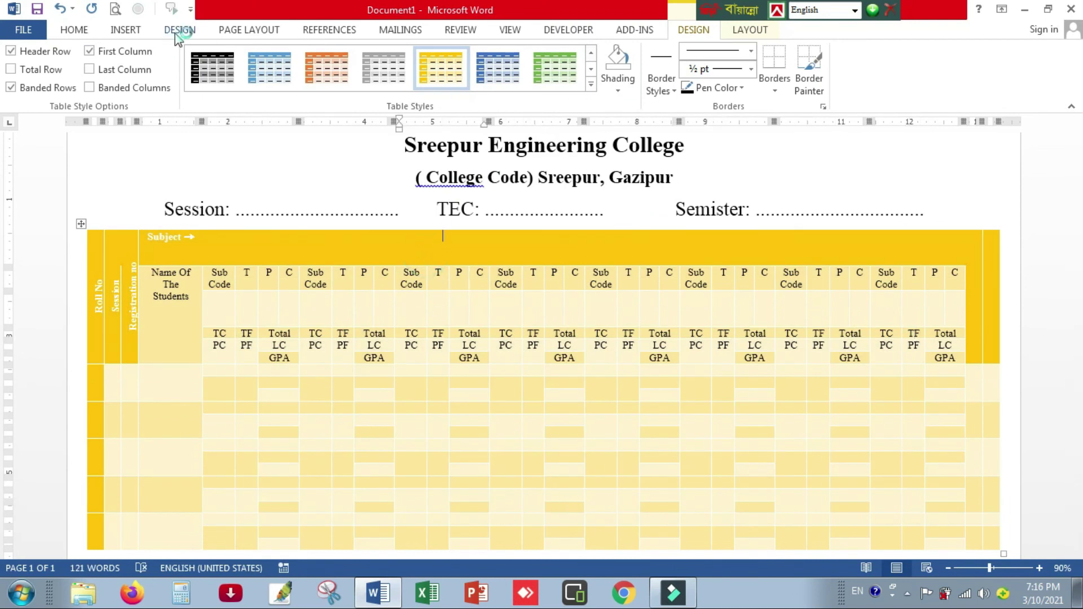
scroll(169, 34, up, 9)
key(alt+g)
key(p)
key(b)
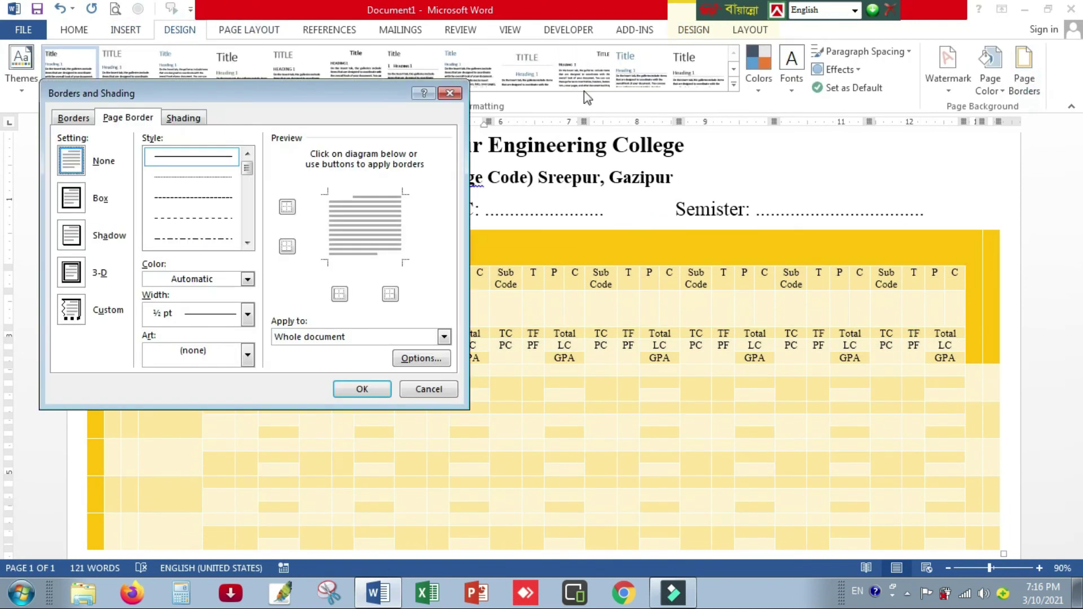
click(449, 94)
- Set the page color to the standard light blue
click(990, 73)
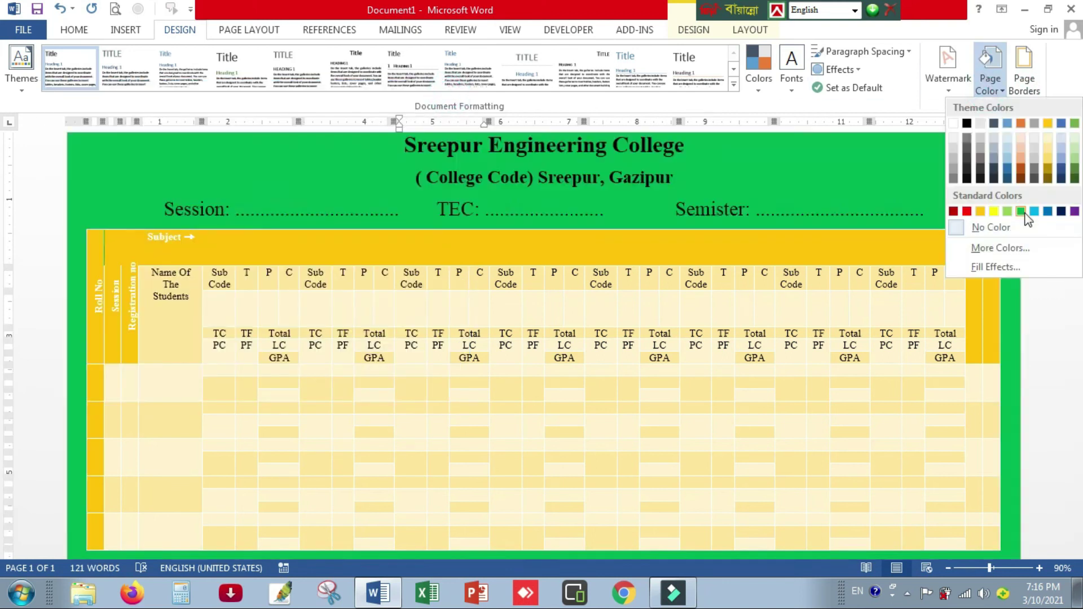
click(1034, 211)
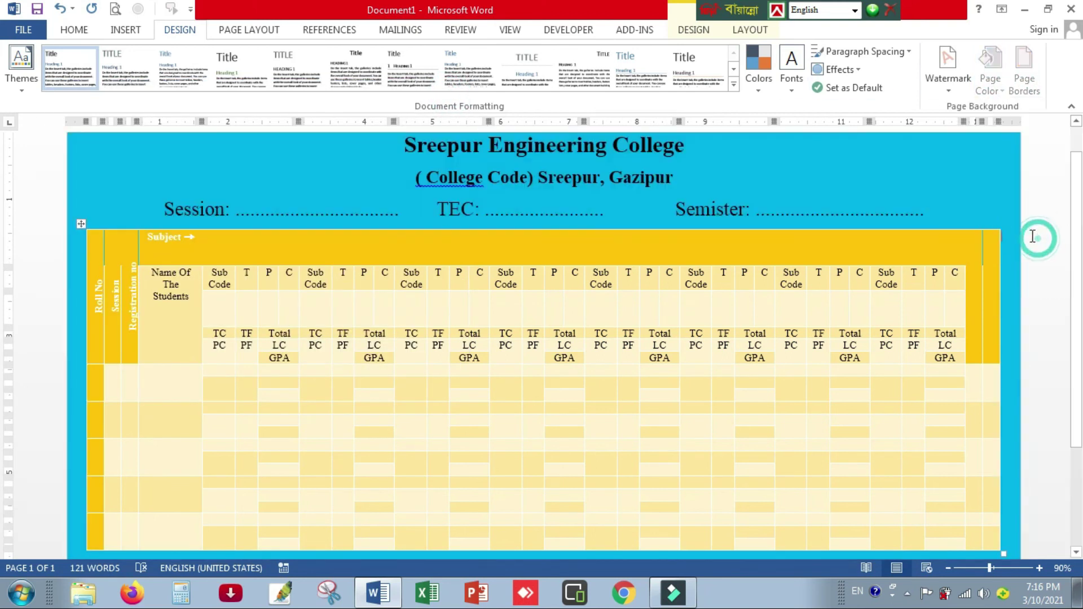
scroll(561, 317, down, 3)
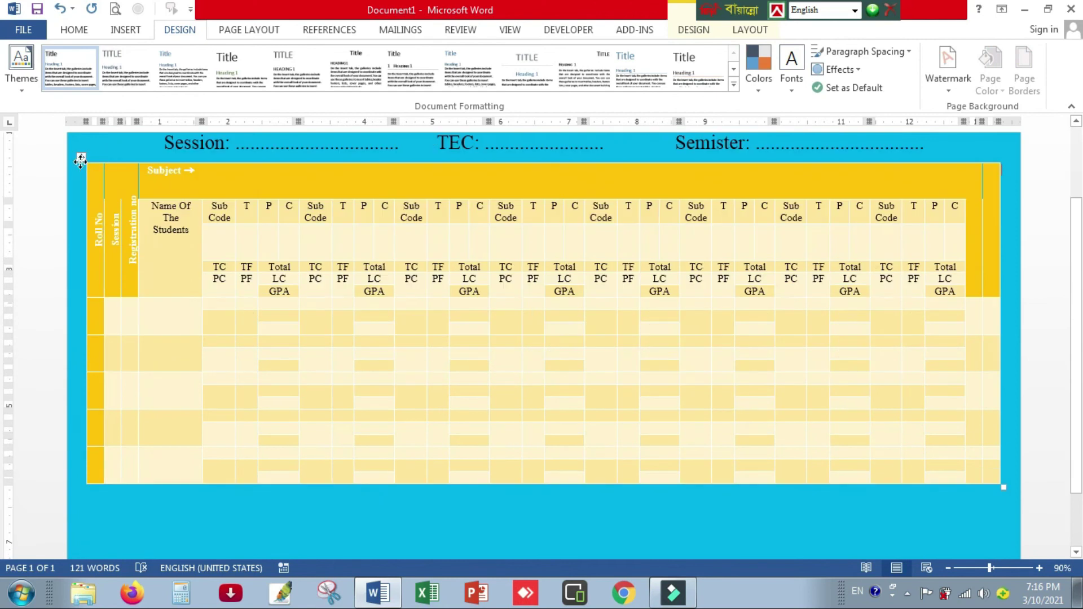
- Select the whole table and apply a light blue banded grid style with colored text
click(81, 157)
click(693, 30)
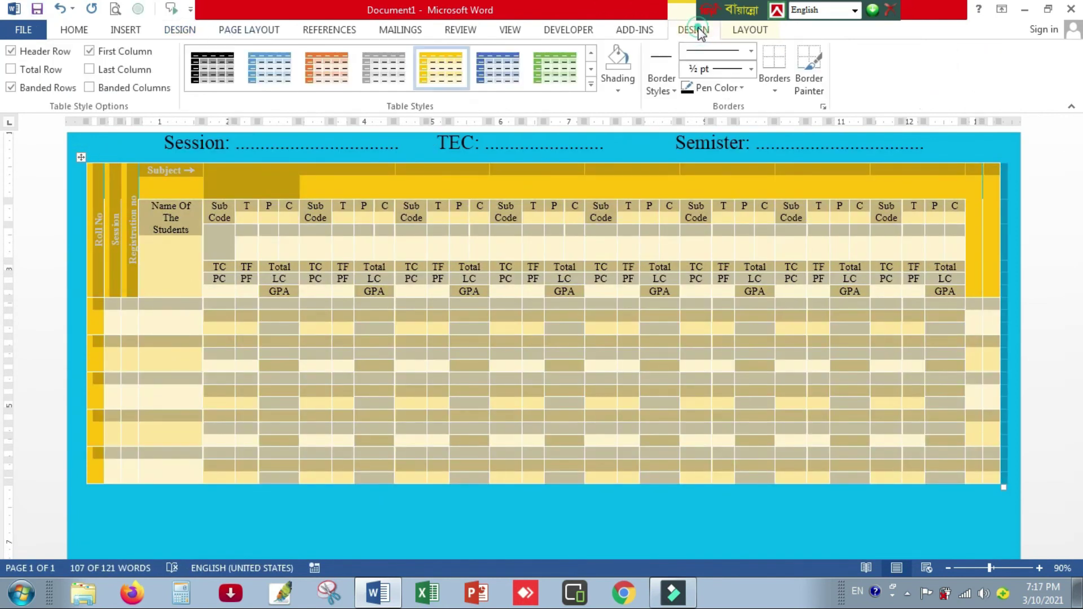
click(591, 90)
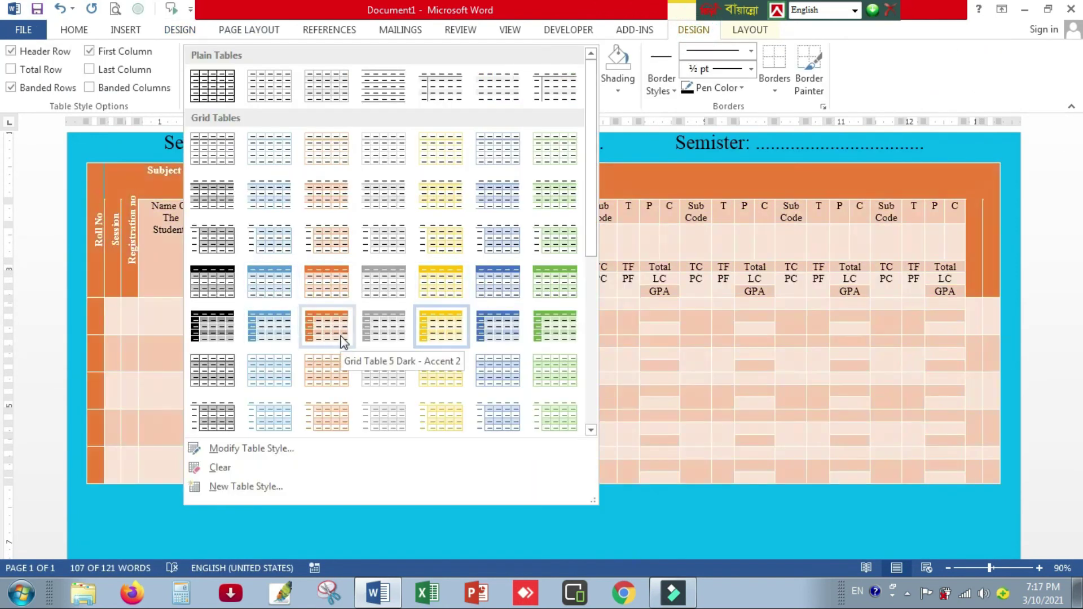
click(263, 366)
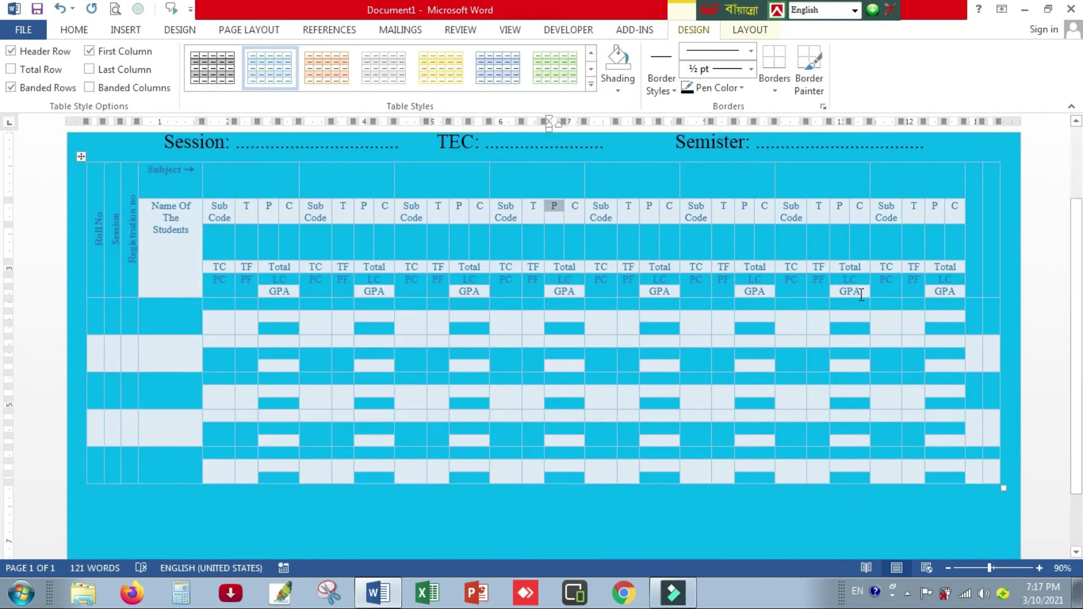
scroll(85, 254, up, 3)
- Apply the plain light grid style with thin gray borders to the table
click(591, 90)
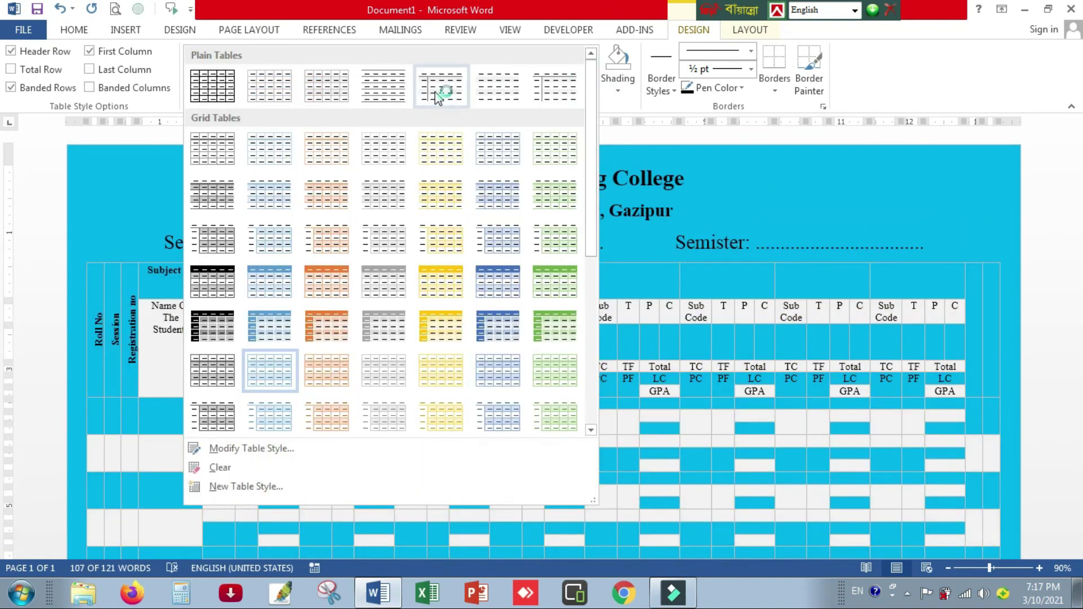
click(596, 248)
scroll(469, 370, down, 1)
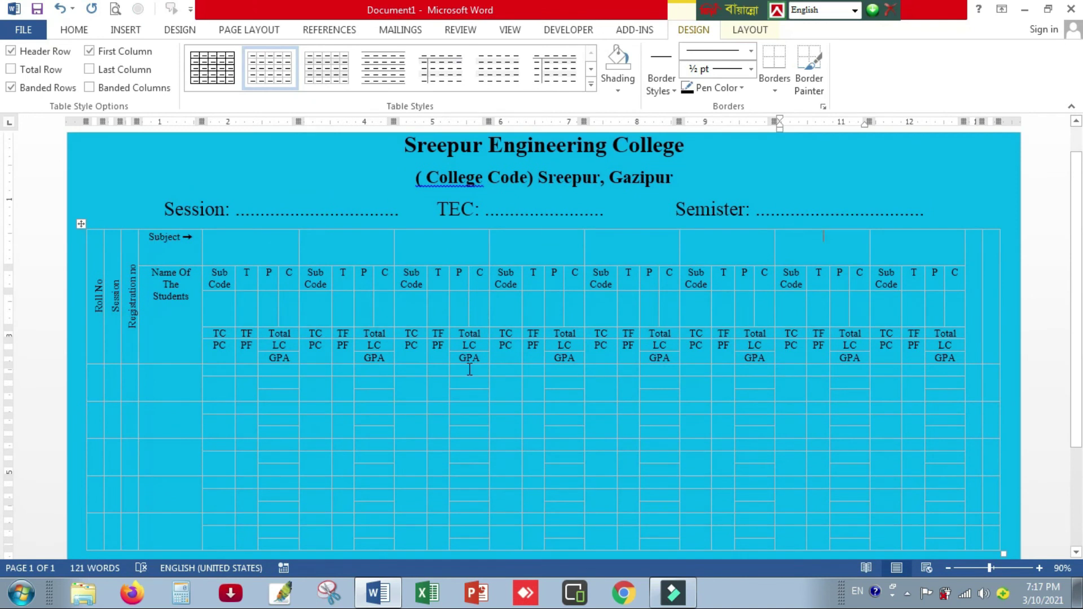
- Shade the seventh blank subject cell in the table's top row with standard green
scroll(632, 306, down, 1)
click(618, 90)
click(677, 218)
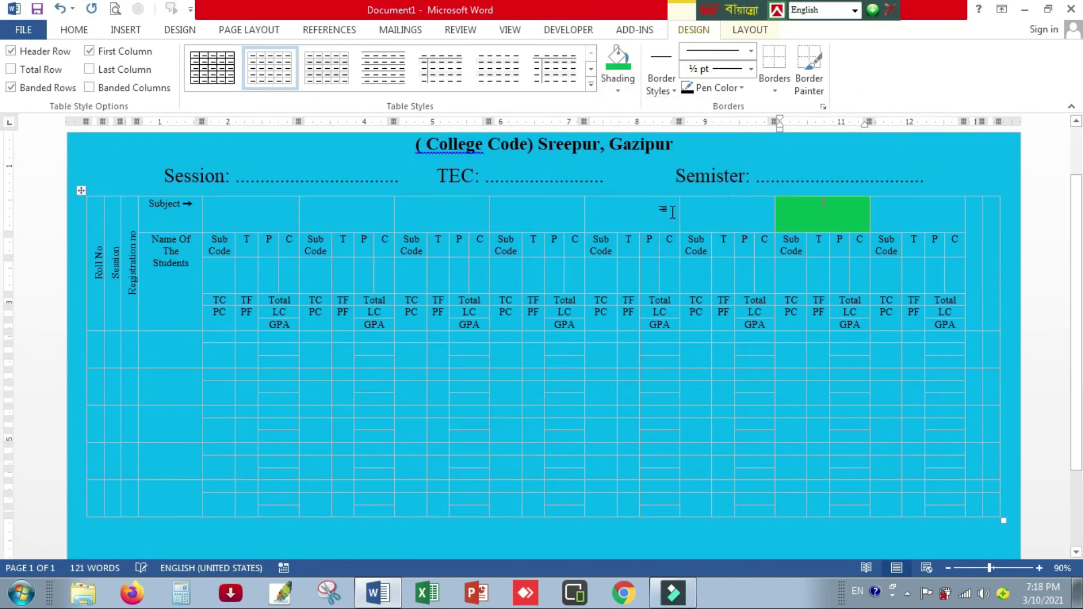
- Shade the first three blank subject cells after "Subject" light blue, dark gold-brown and dark green
click(618, 90)
click(662, 158)
key(Tab)
click(618, 91)
click(702, 178)
key(Tab)
click(618, 91)
click(729, 168)
key(Tab)
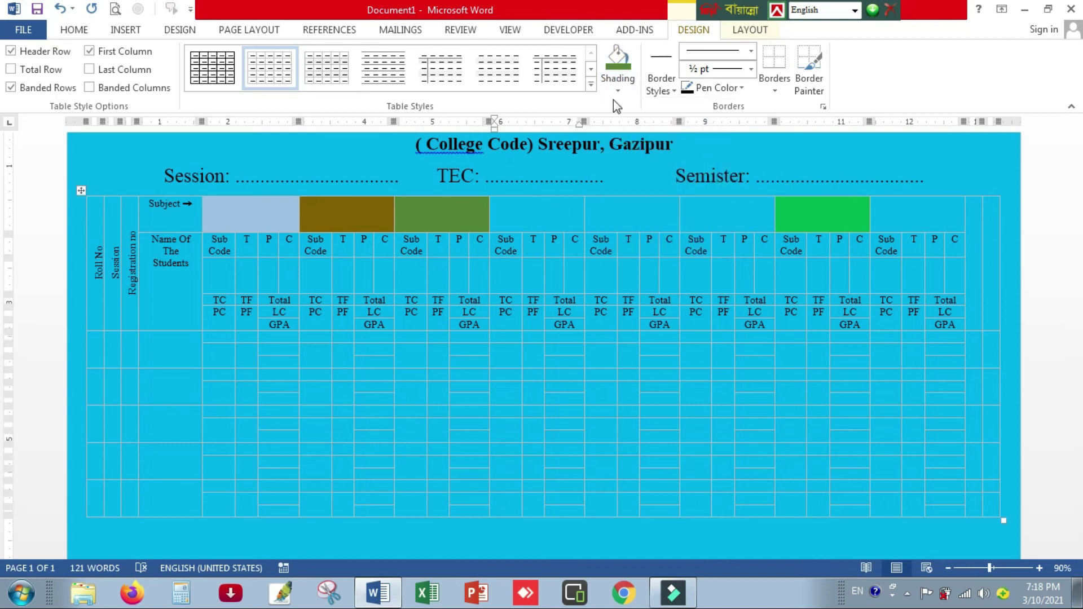
- Shade the fourth, fifth and sixth subject cells green, yellow and red, and the eighth one near-black
click(616, 93)
click(728, 124)
key(Tab)
click(618, 91)
click(647, 211)
key(Tab)
click(623, 91)
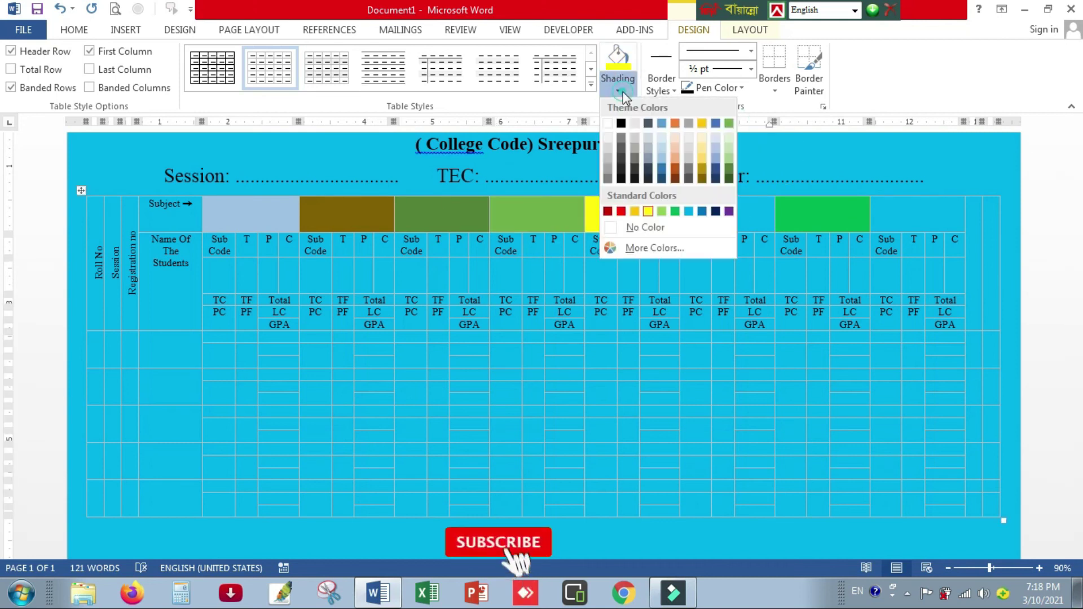
click(620, 211)
click(618, 90)
click(621, 124)
- Shade the two narrow header cells ending the top row light gold and dark green, and the "Subject" cell light green
key(Tab)
click(618, 90)
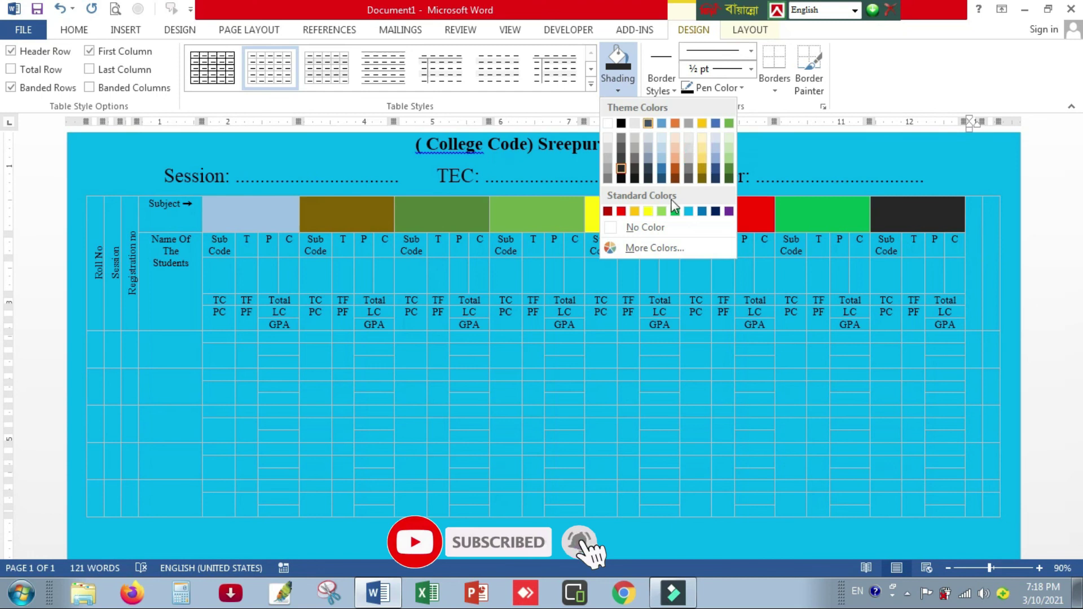
click(703, 138)
key(Tab)
click(619, 90)
click(729, 168)
key(Tab)
click(618, 90)
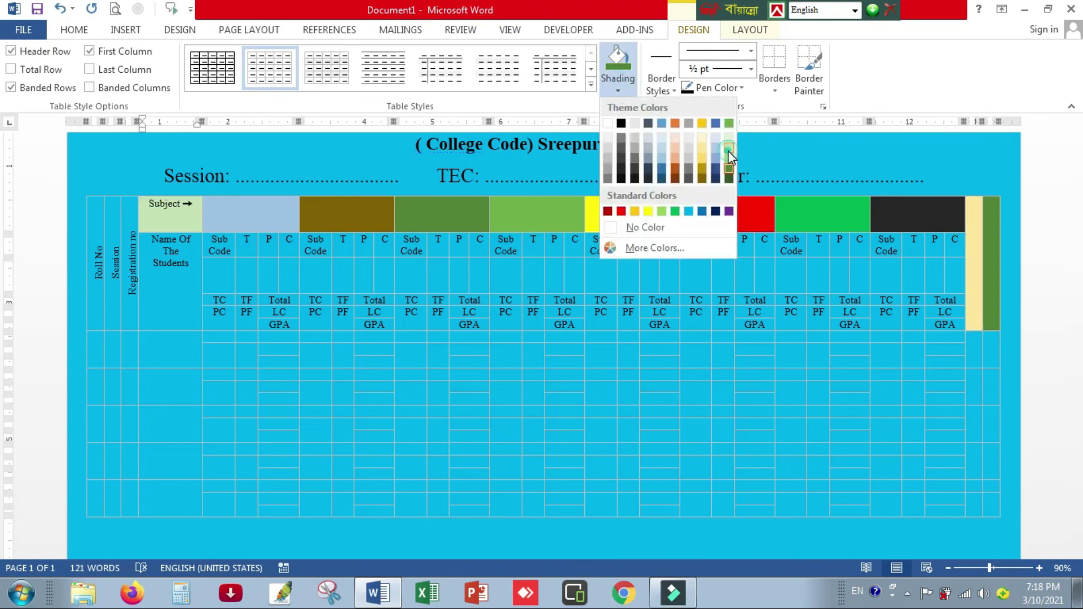
click(728, 148)
click(620, 79)
click(675, 179)
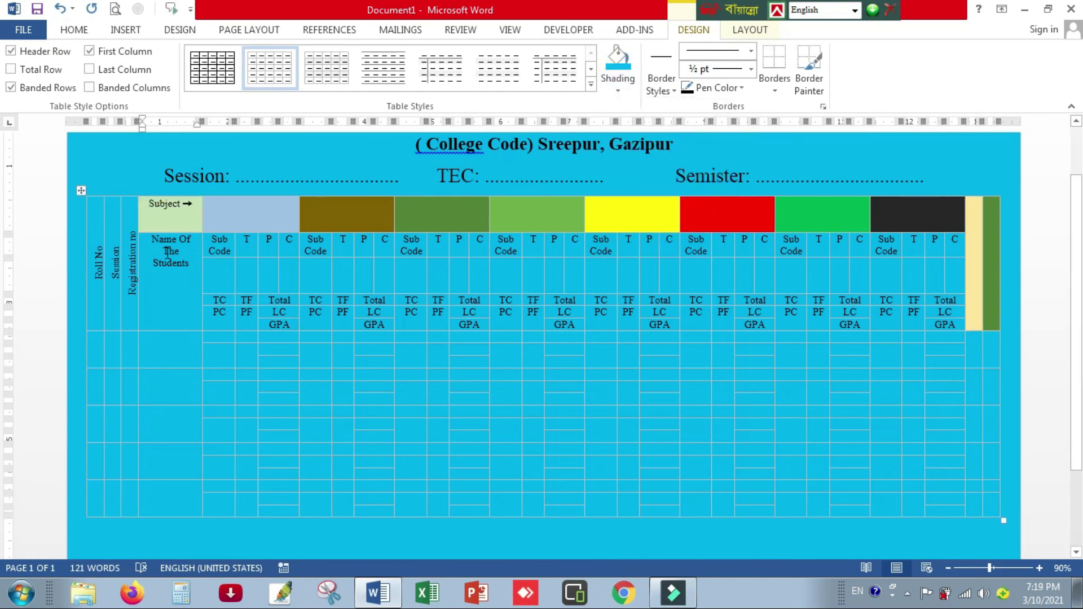
- Shade the "Roll No" header cell dark gold-brown and the "Registration no" header cell dark orange-brown
click(101, 246)
click(616, 89)
click(702, 178)
- Shade the "Session" header cell of the table dark blue
click(115, 282)
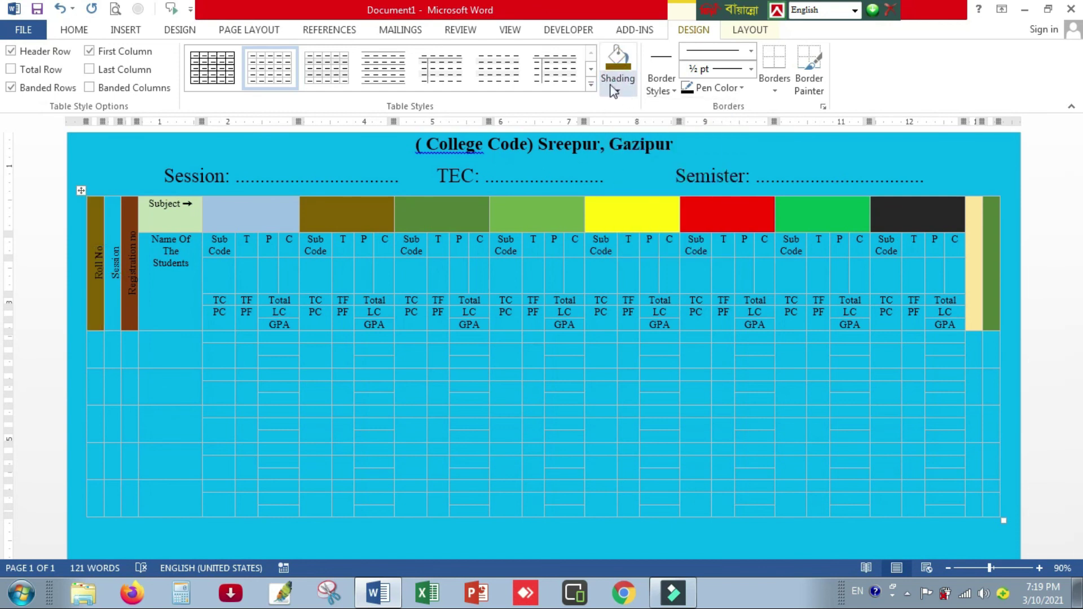
click(616, 88)
click(661, 178)
click(456, 337)
scroll(467, 386, up, 2)
scroll(295, 334, down, 1)
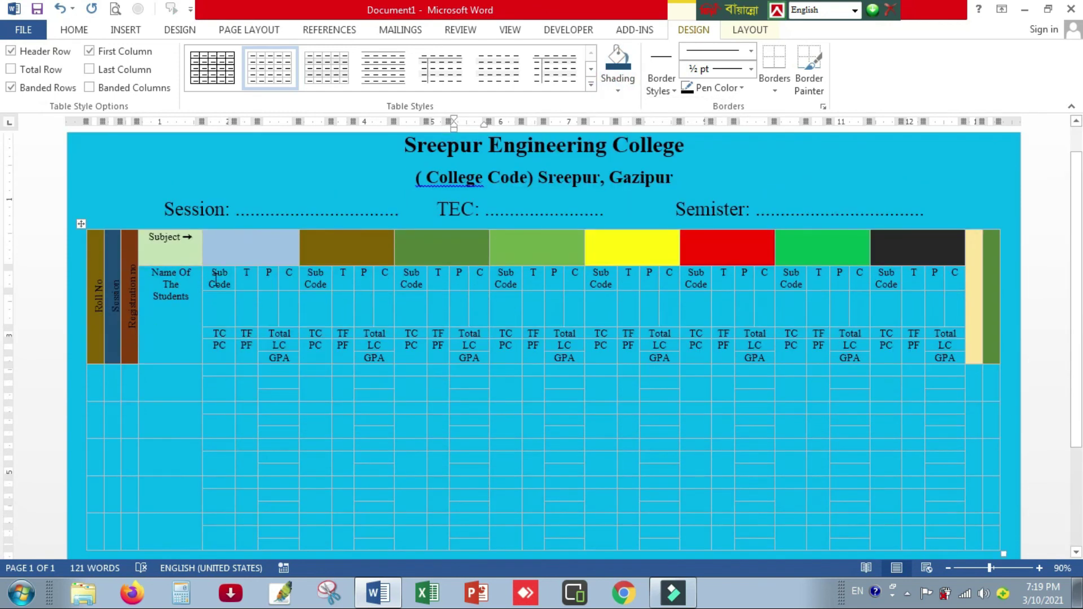
- Shade the blank student rows below the table header pale gold
scroll(169, 293, down, 2)
drag(96, 305, 996, 479)
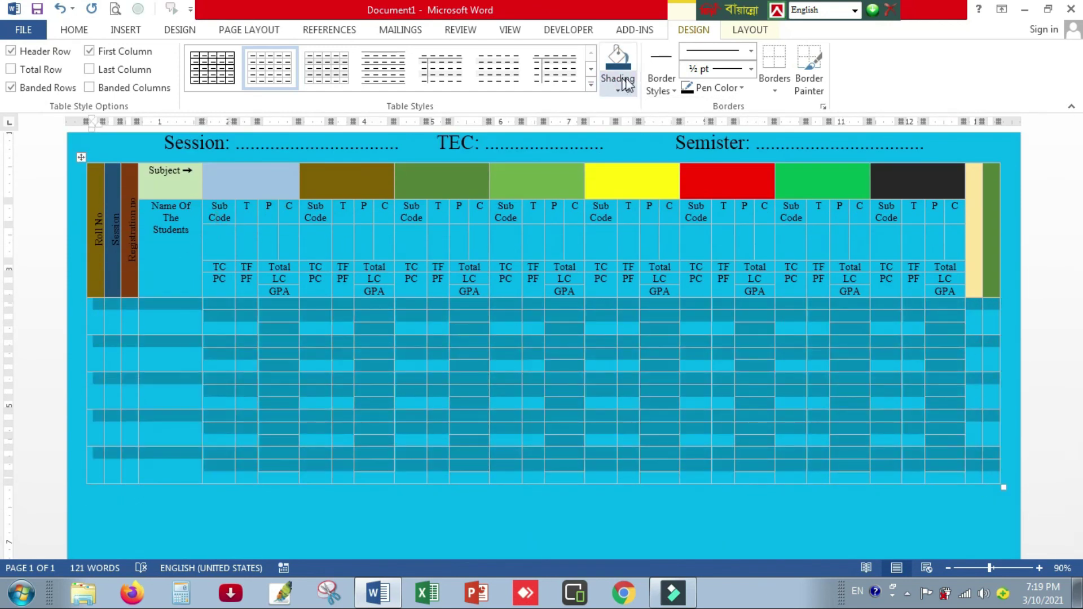
click(626, 85)
click(699, 135)
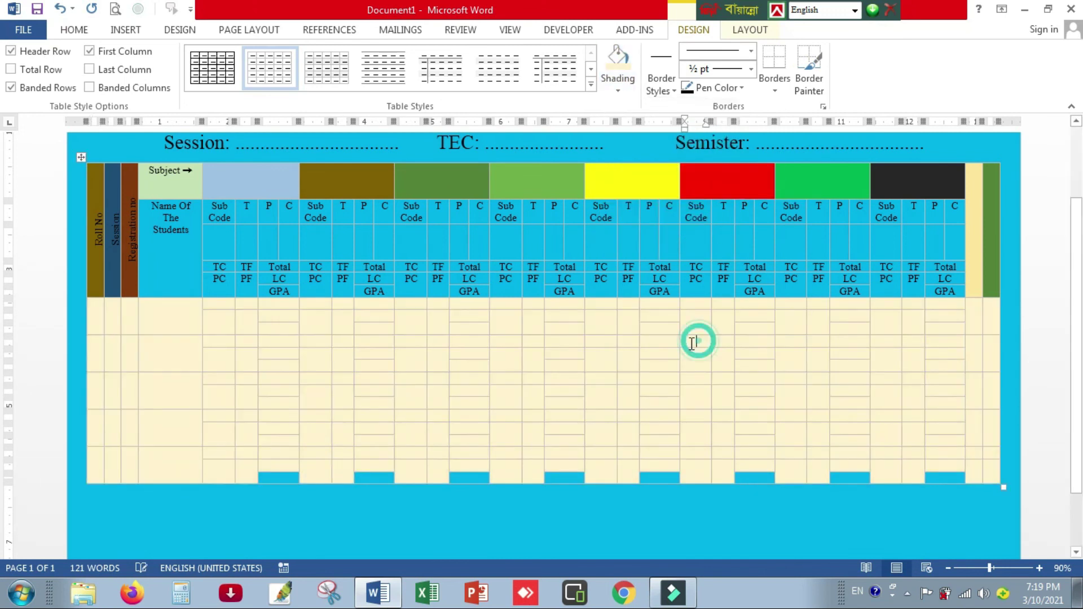
- Undo the pale gold shading of the blank student rows and the dark blue shading of the "Session" cell
key(ctrl+z)
key(ctrl+z)
key(ctrl+z)
scroll(691, 446, up, 3)
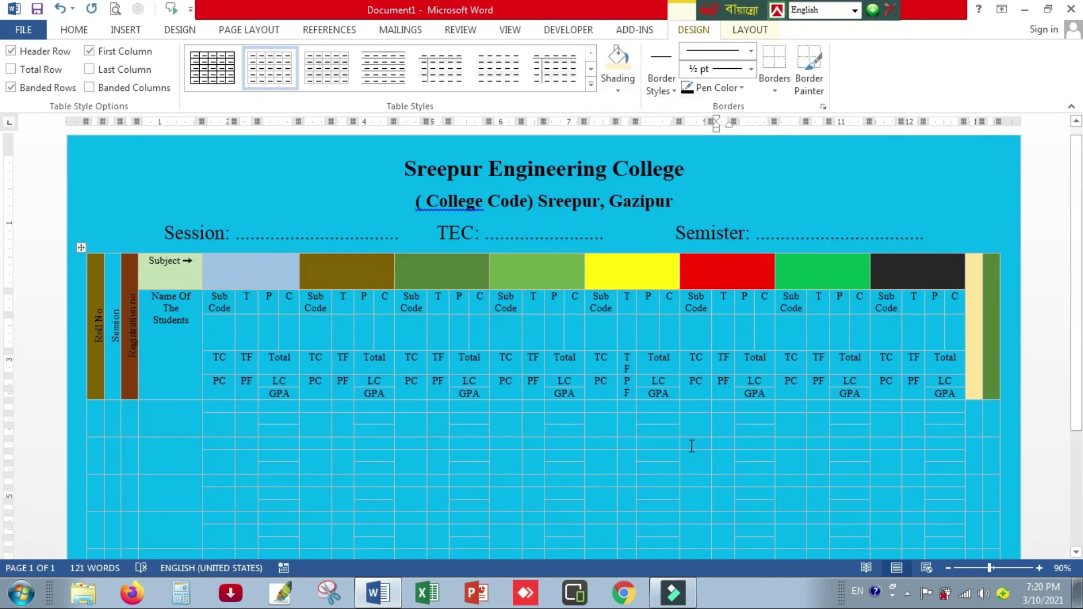
key(ctrl+z)
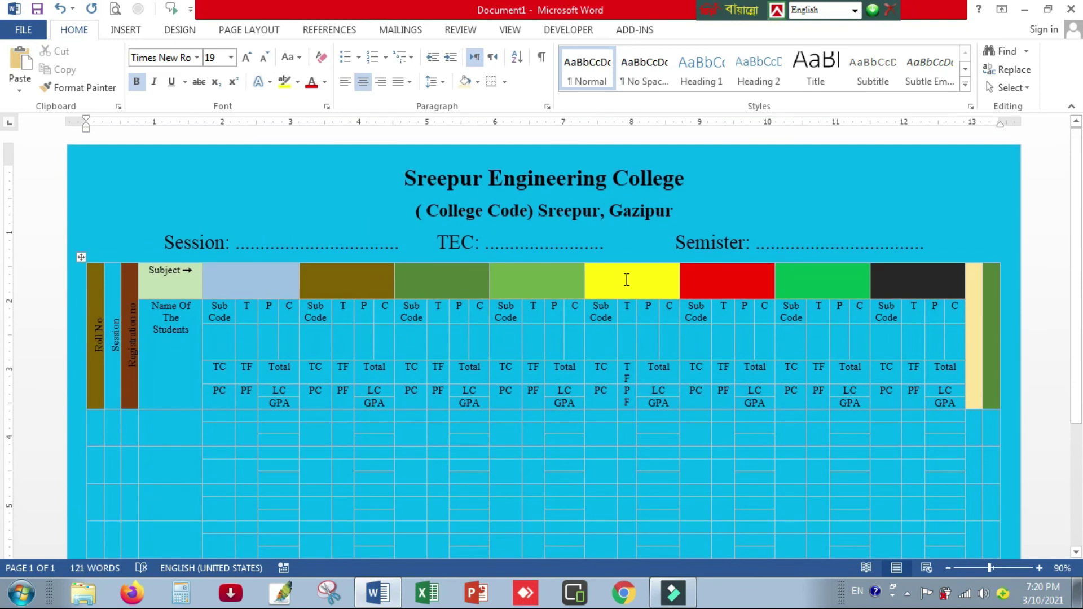
scroll(750, 370, down, 5)
scroll(959, 417, up, 5)
click(993, 434)
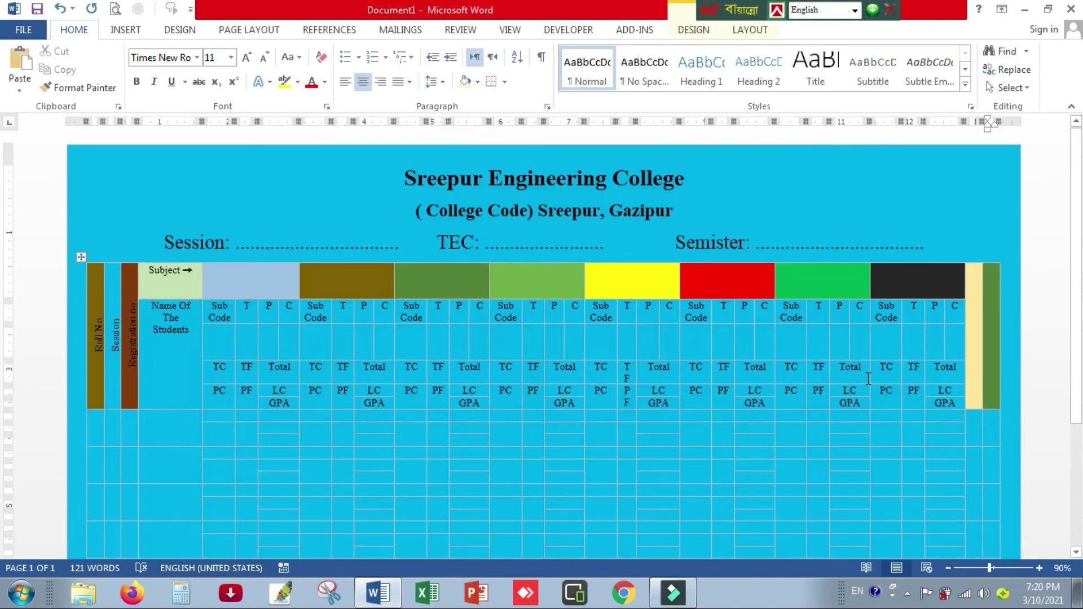
click(184, 329)
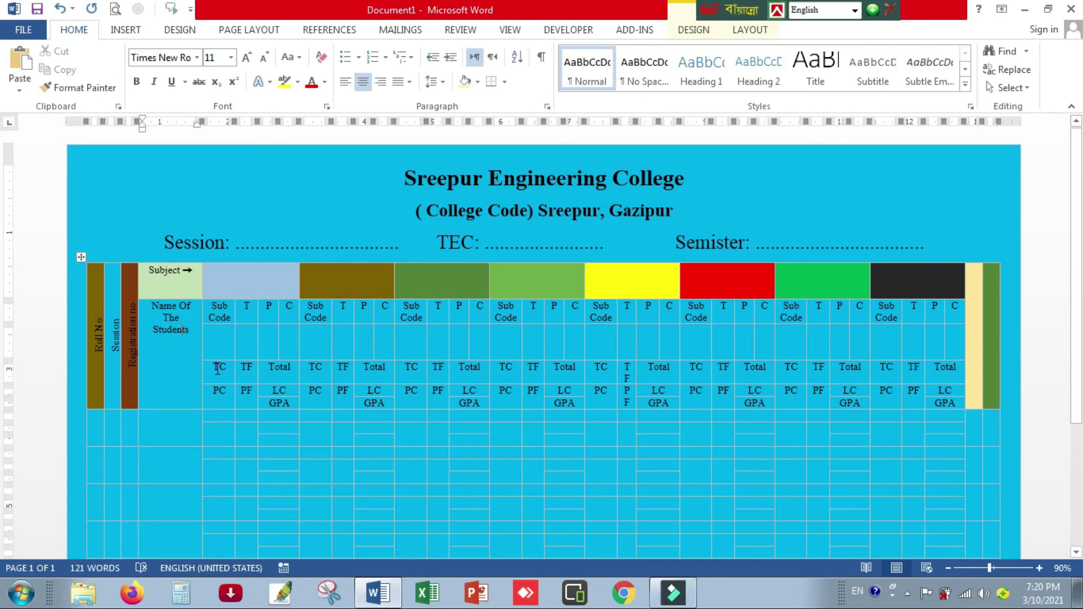